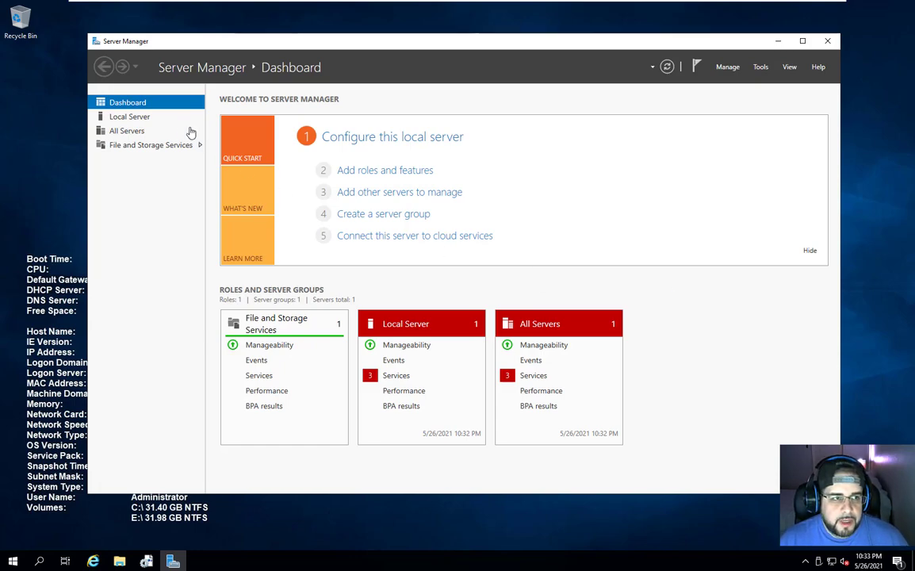
- Review the Local Server properties, glance at the drives in File Explorer, then return to the Dashboard
click(167, 117)
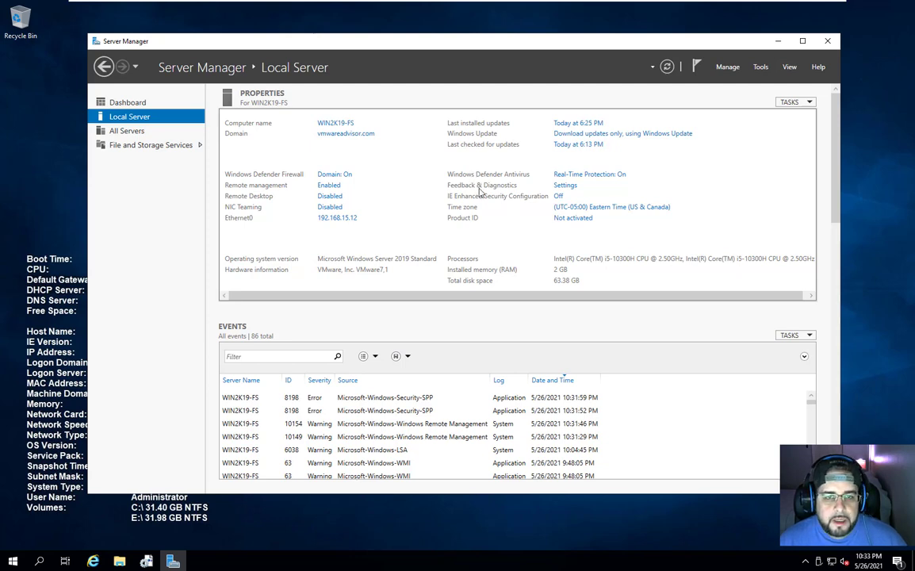
click(120, 561)
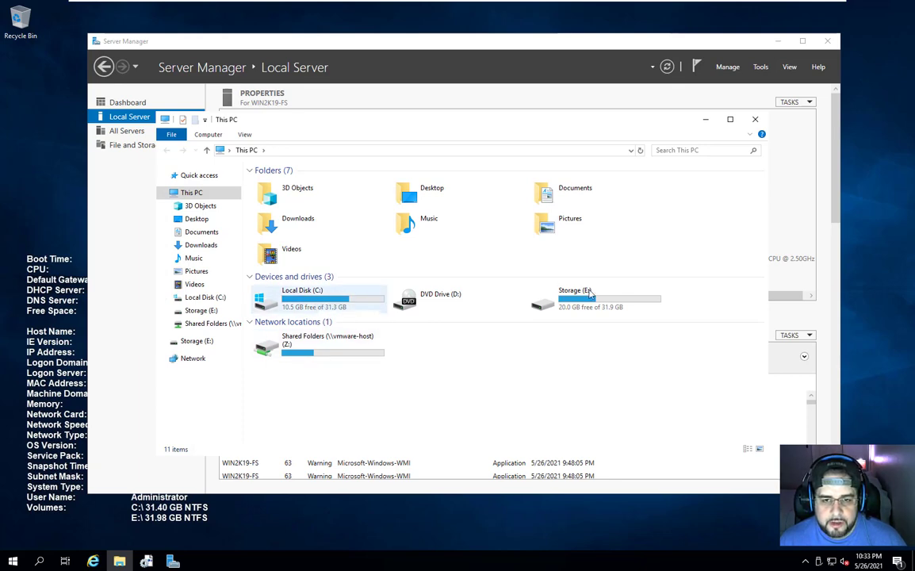
click(620, 309)
click(556, 362)
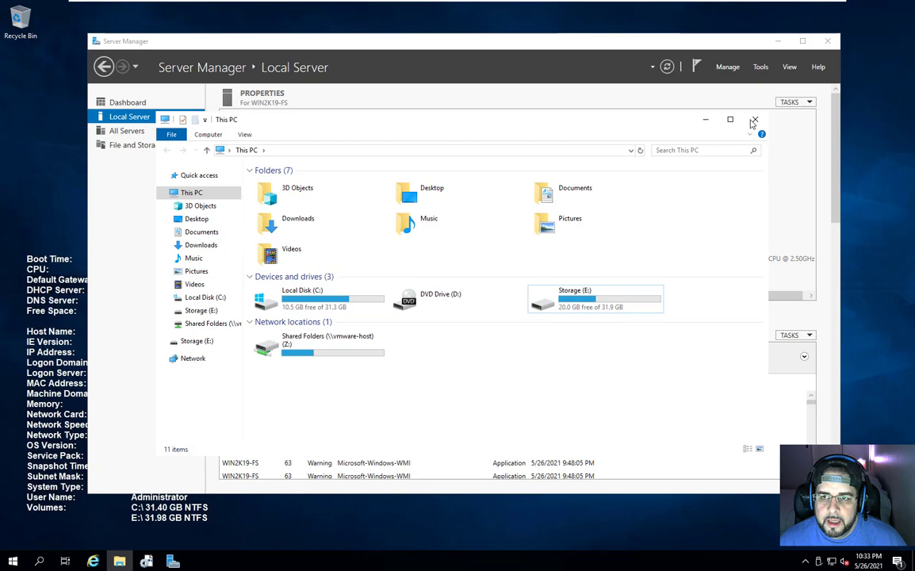
click(755, 119)
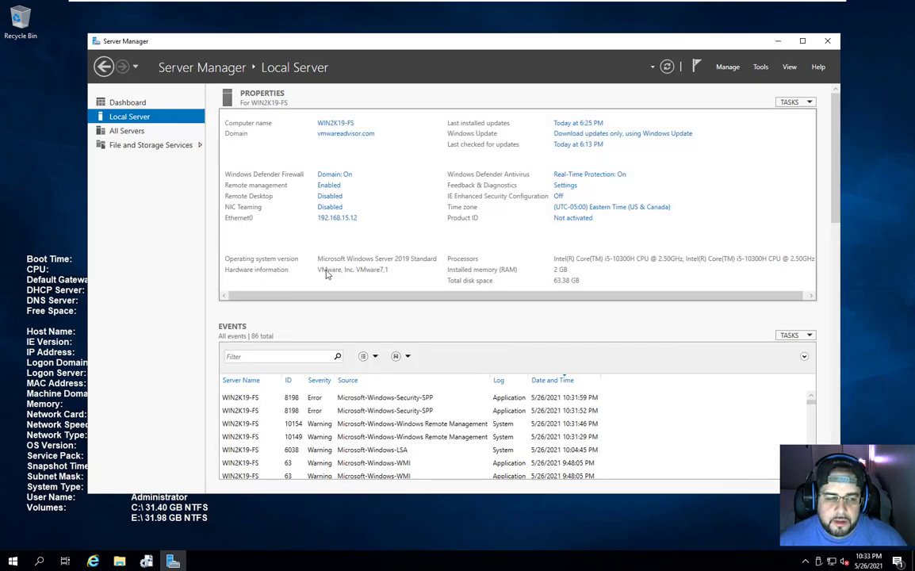
click(126, 102)
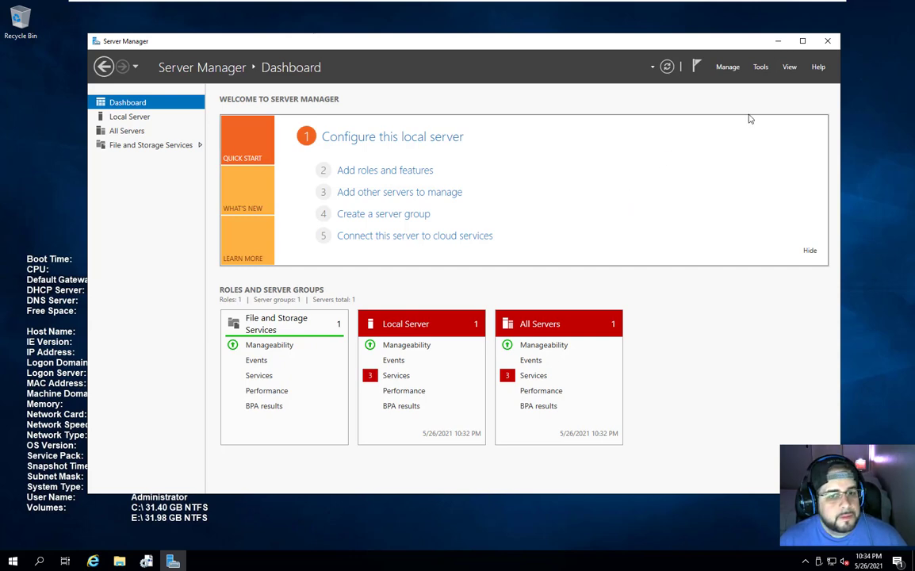
- Select the Windows Deployment Services role and its management tools in the Add Roles and Features wizard
click(727, 69)
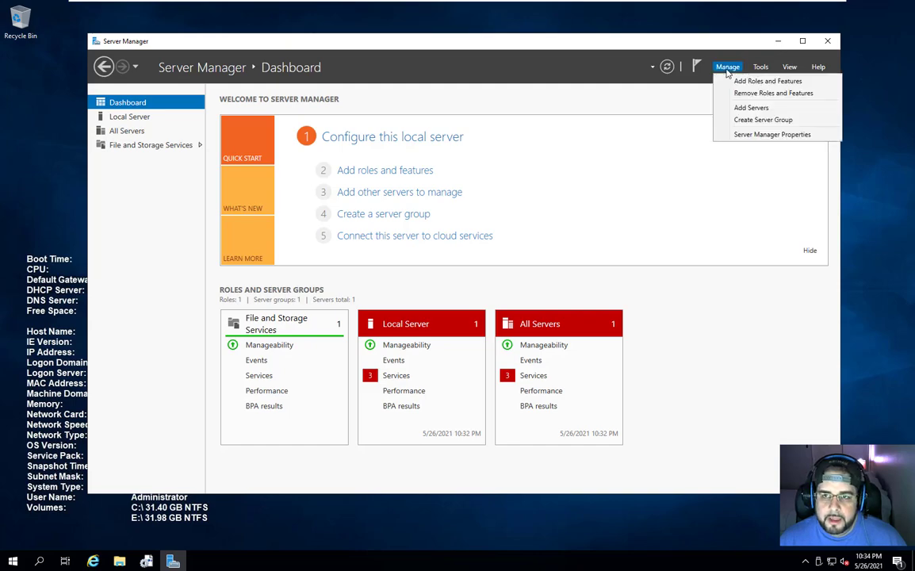
click(738, 82)
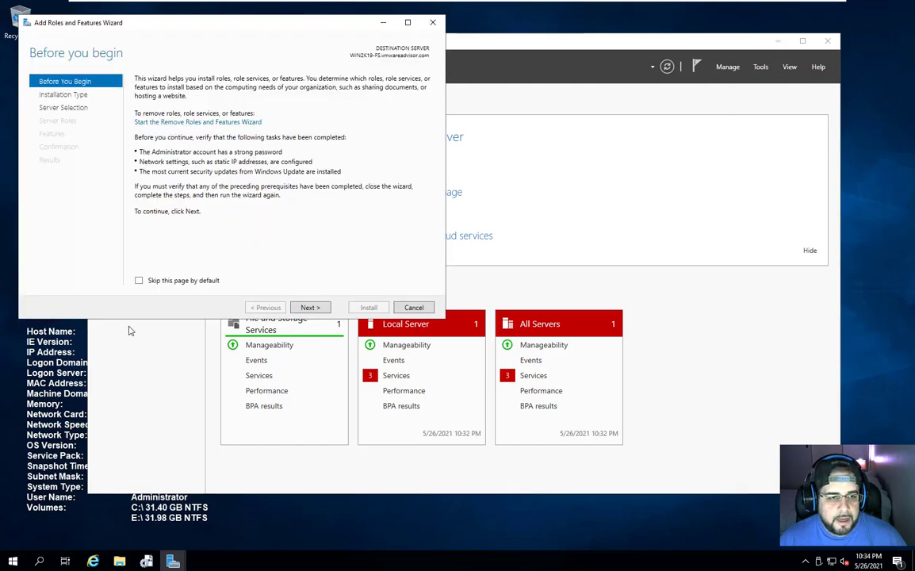
click(309, 308)
click(309, 308)
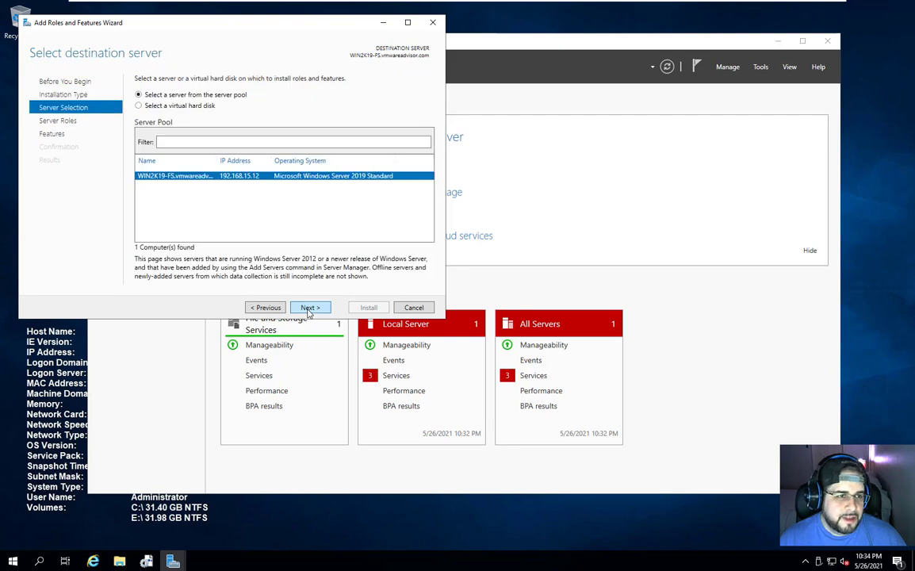
click(310, 309)
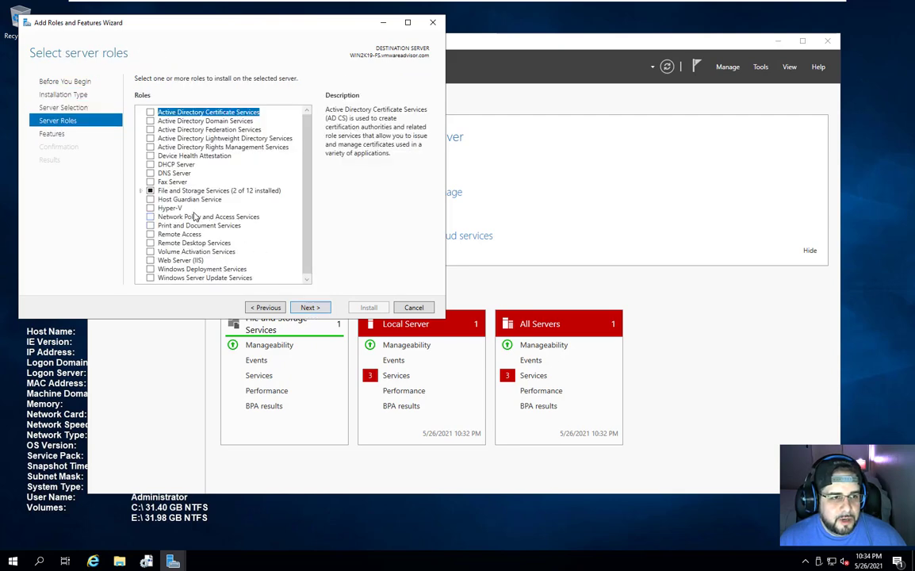
click(151, 268)
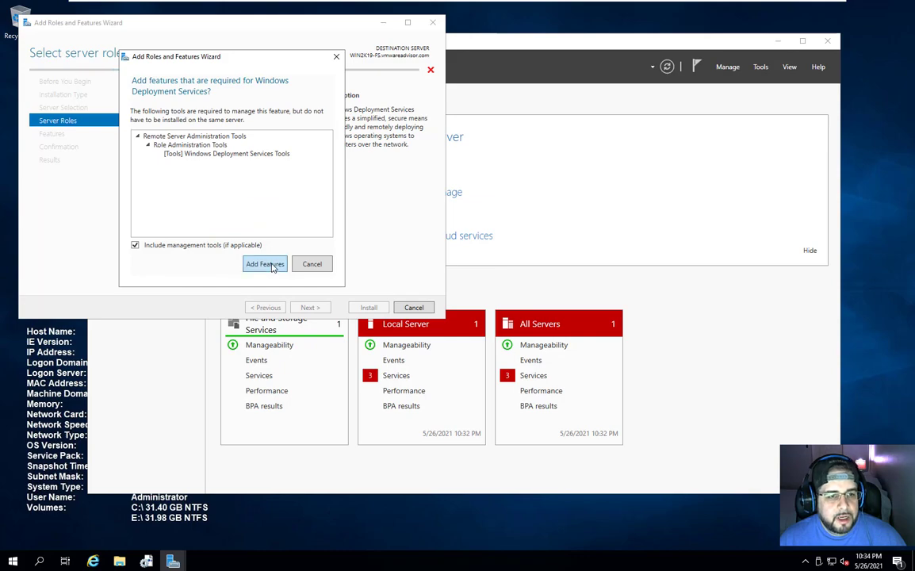
click(265, 264)
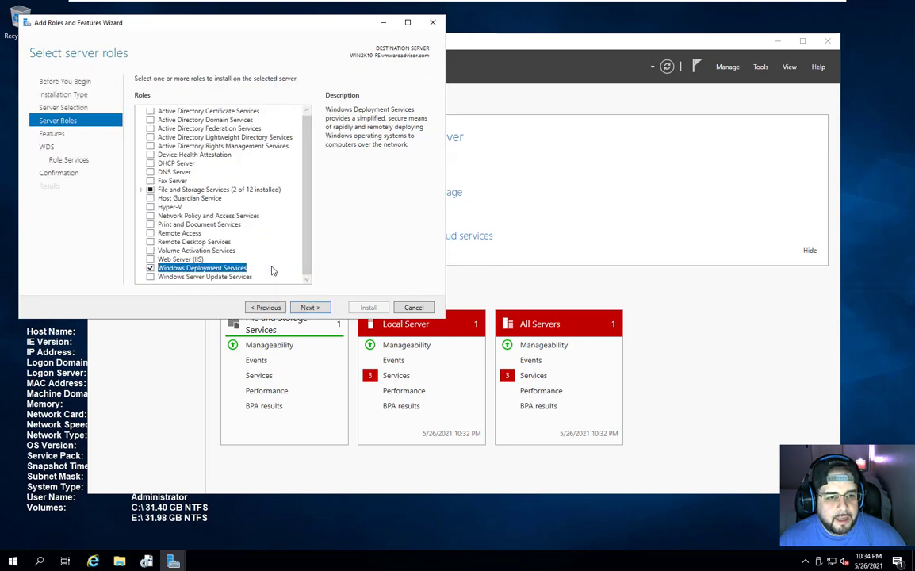
click(328, 311)
- Keep the Deployment Server and Transport Server role services and start the installation
click(329, 311)
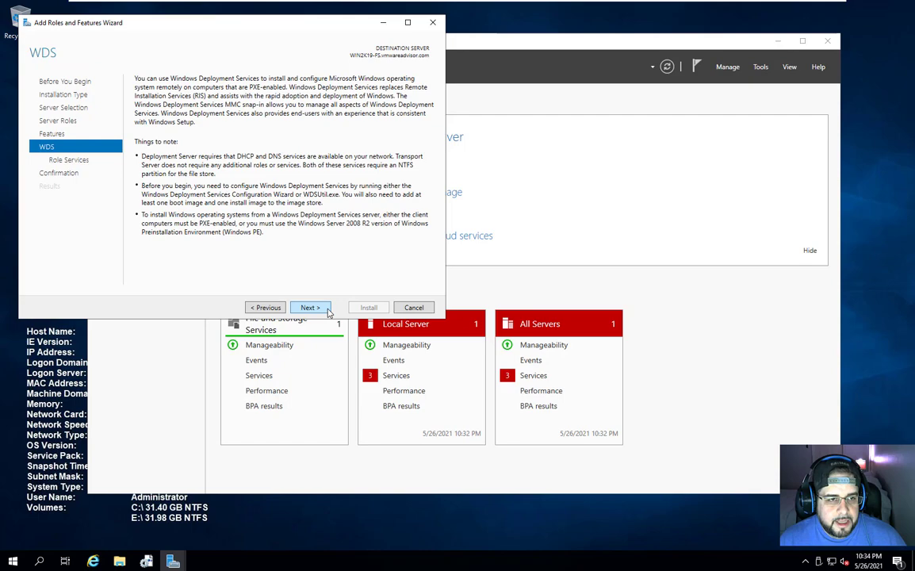
drag(241, 28, 404, 115)
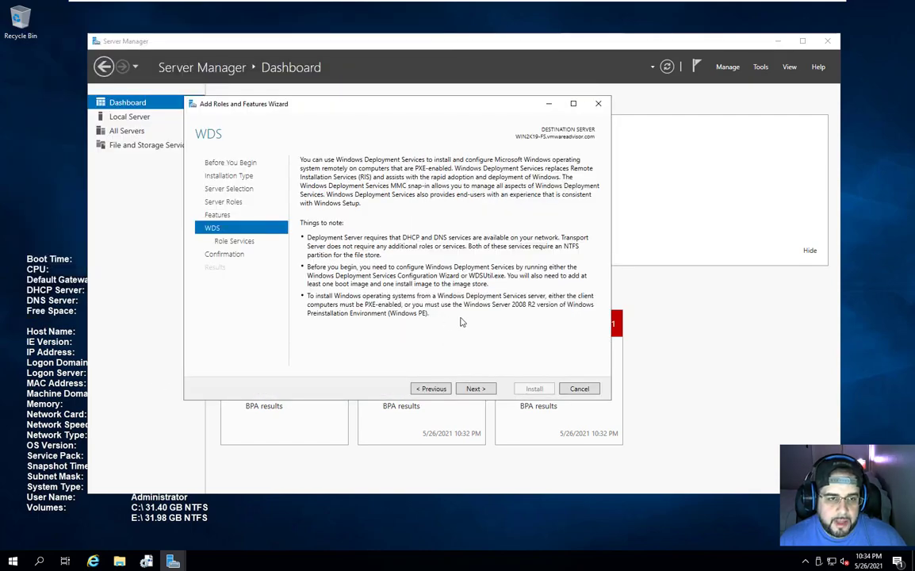
click(474, 389)
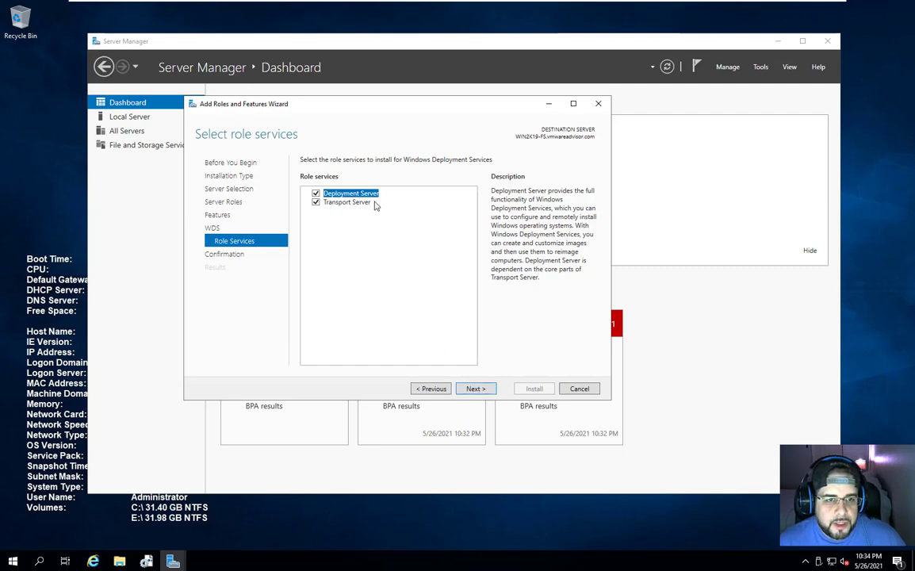
click(474, 389)
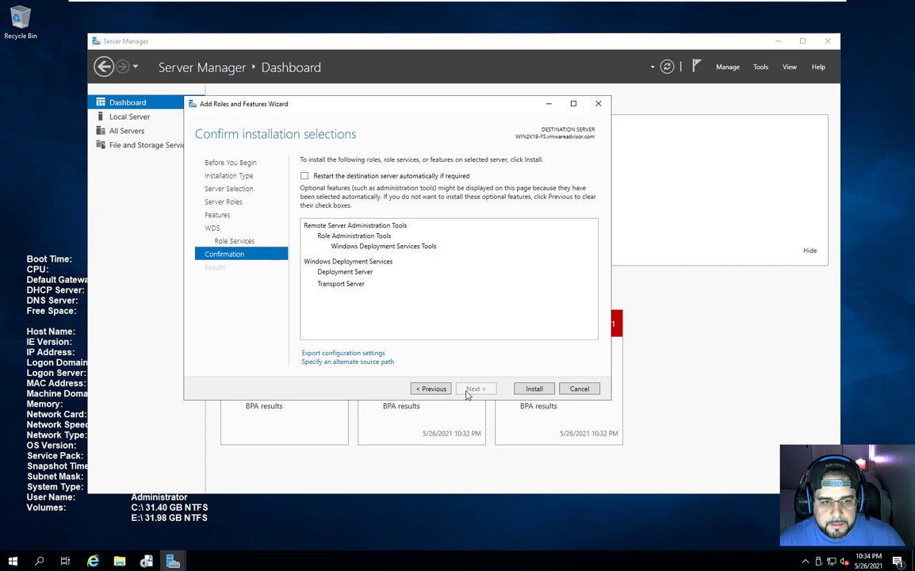
click(534, 390)
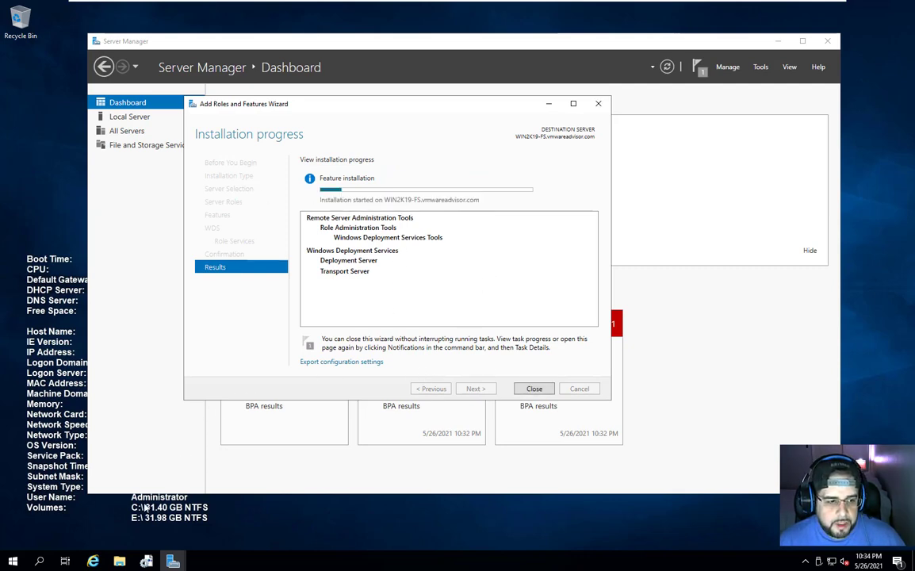
- Browse Storage (E:) in File Explorer, check the empty WDS folder, and open the ISO folder
click(119, 560)
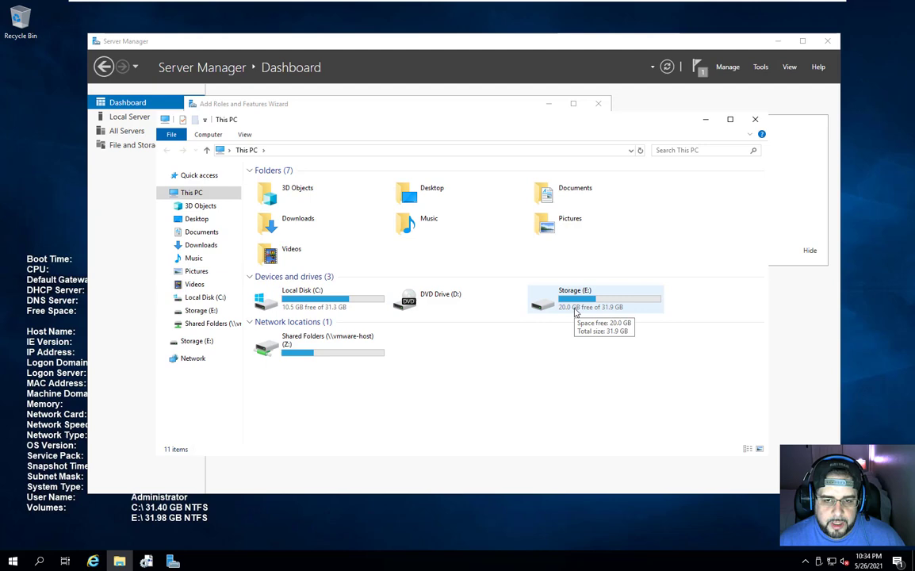
double_click(578, 311)
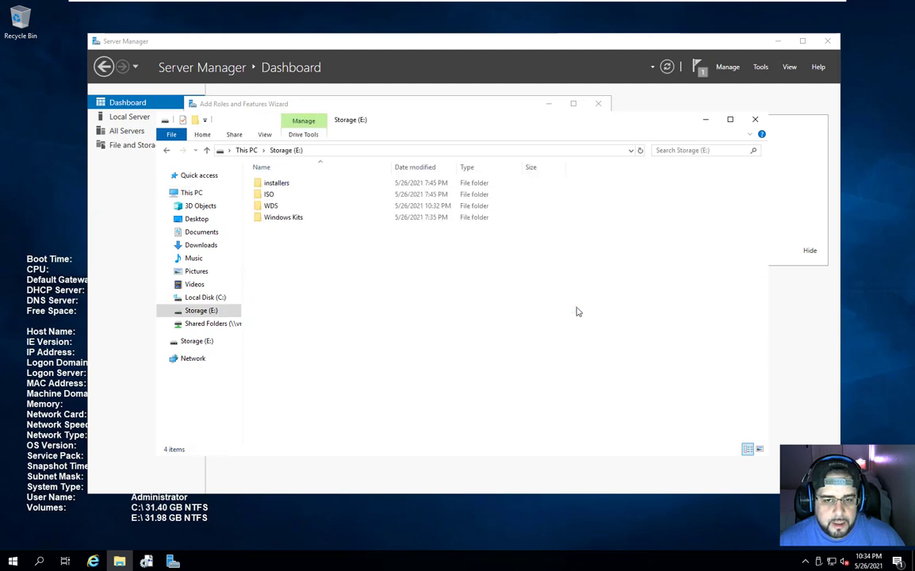
double_click(287, 197)
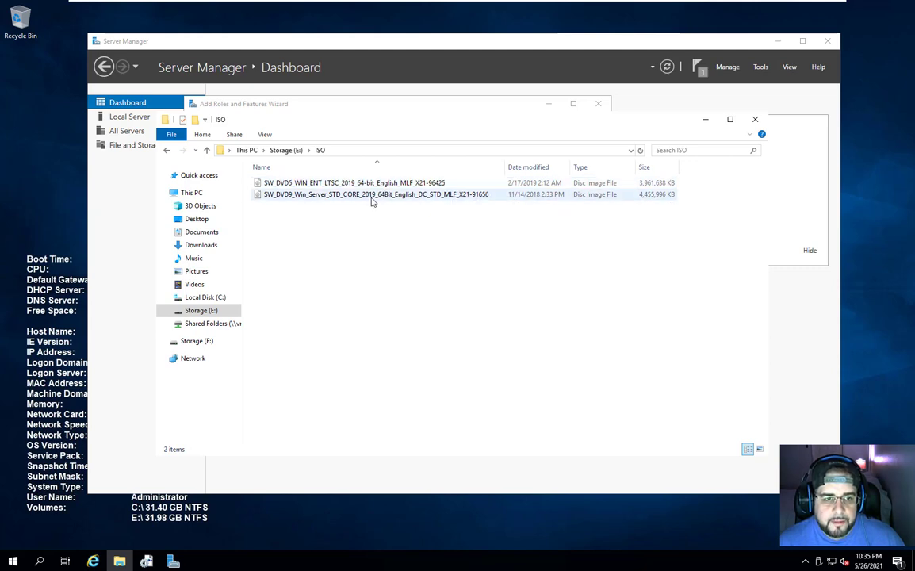
key(BackSpace)
click(325, 208)
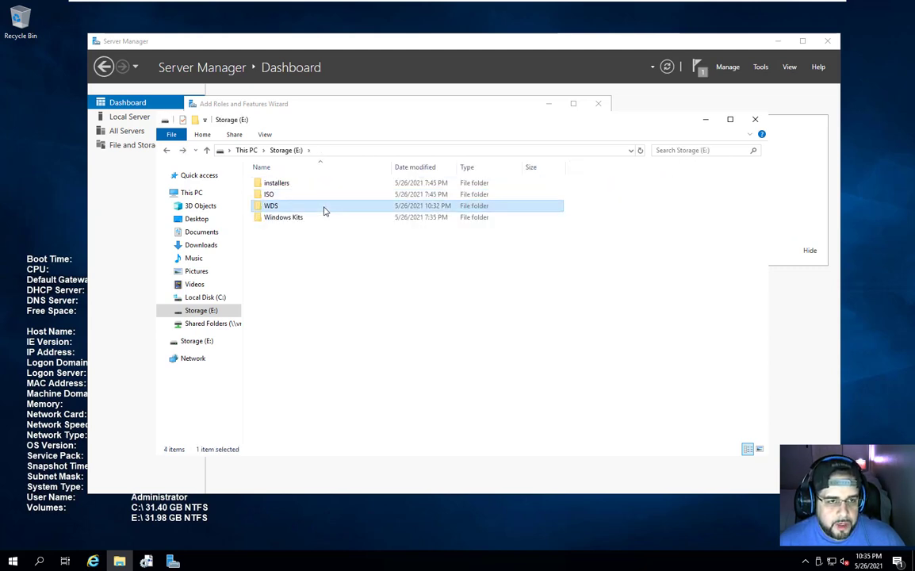
double_click(310, 209)
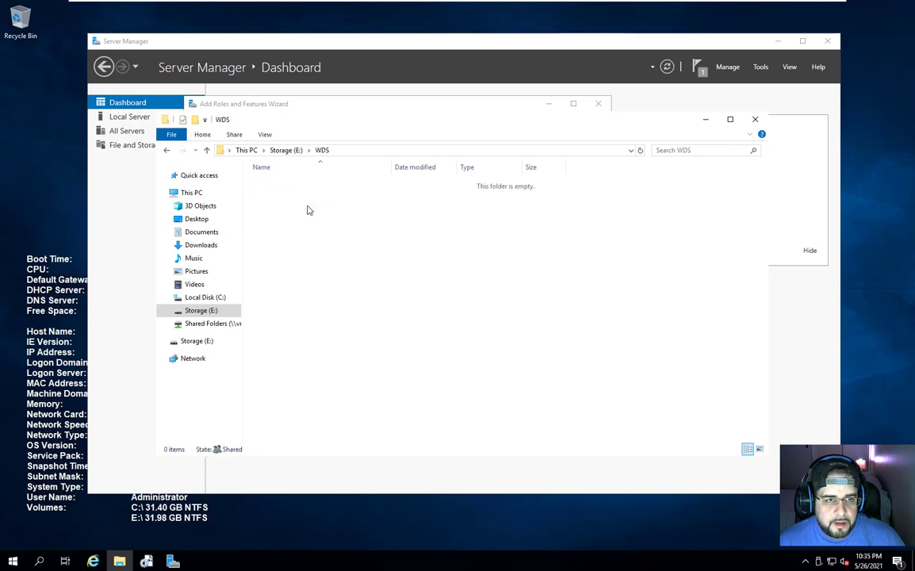
key(BackSpace)
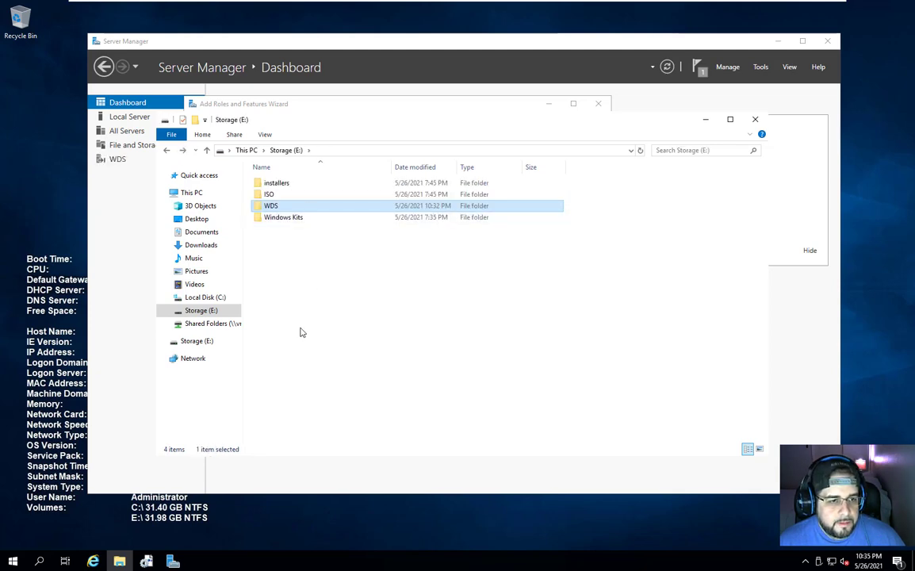
double_click(321, 194)
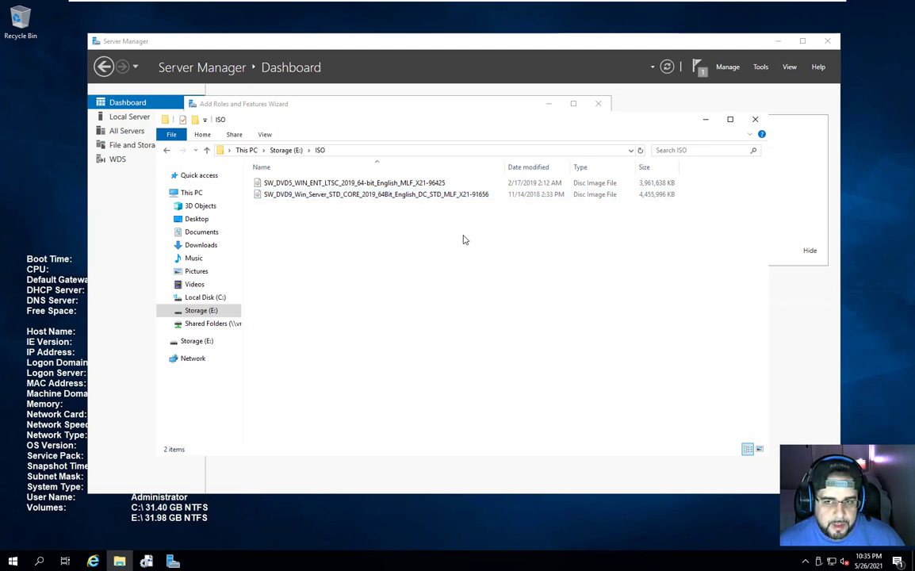
- Add the SHARED host folder as an always-enabled shared folder in the server VM's settings
click(168, 7)
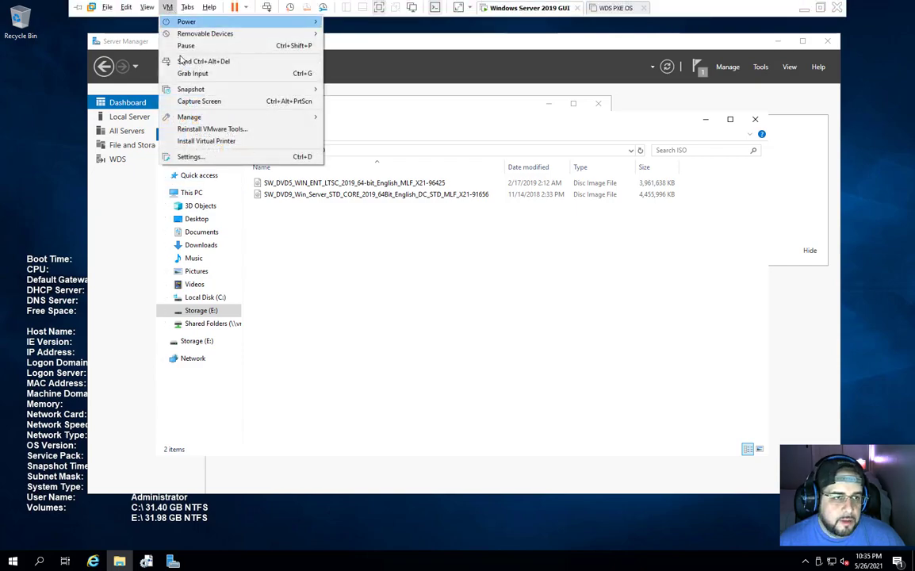
click(213, 159)
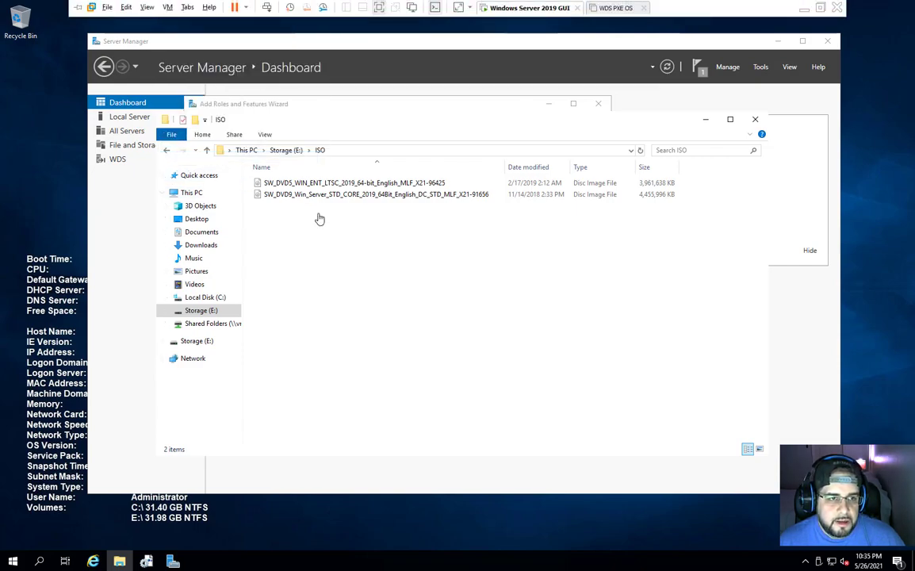
click(304, 112)
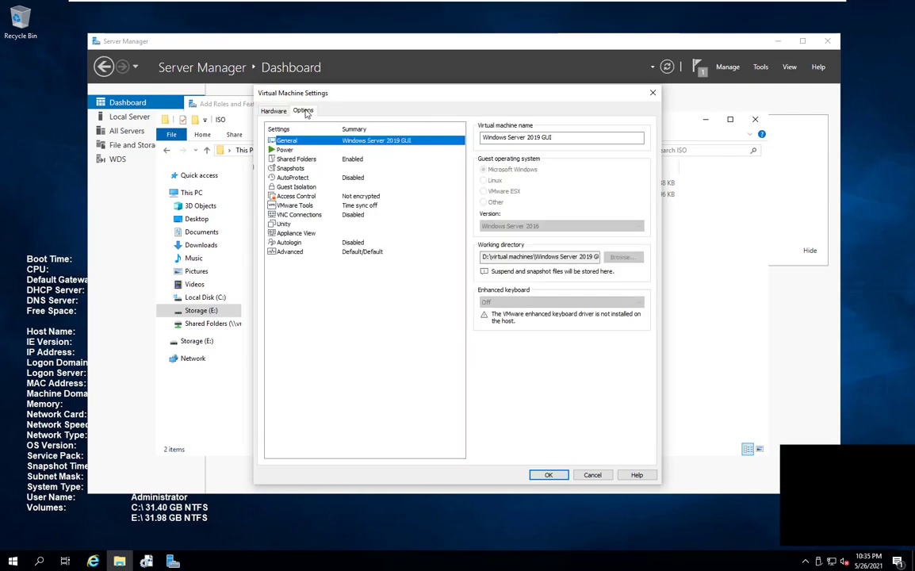
click(289, 159)
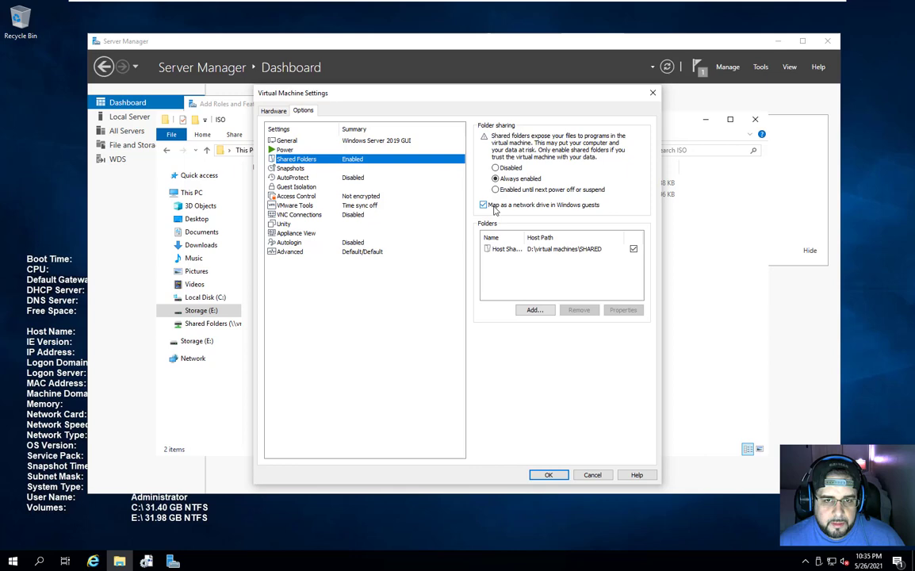
click(503, 248)
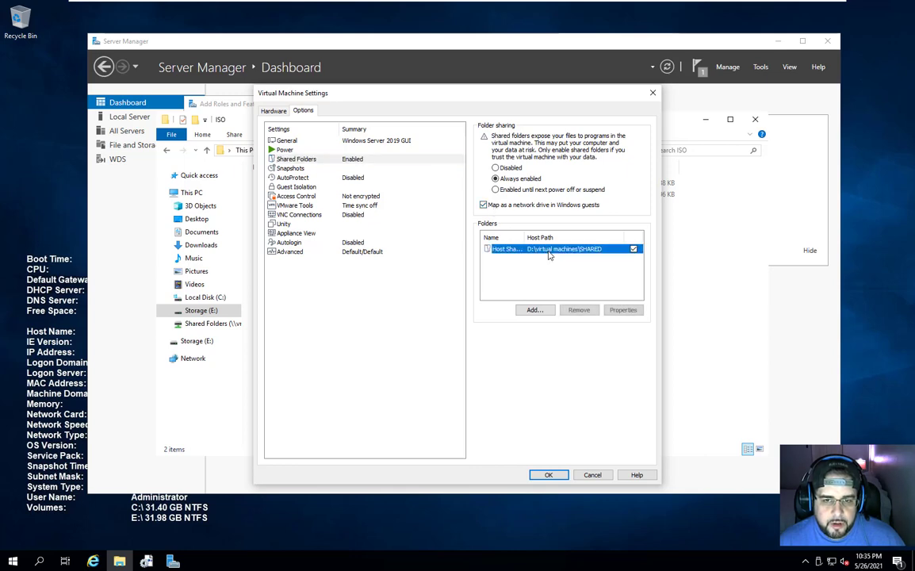
click(533, 310)
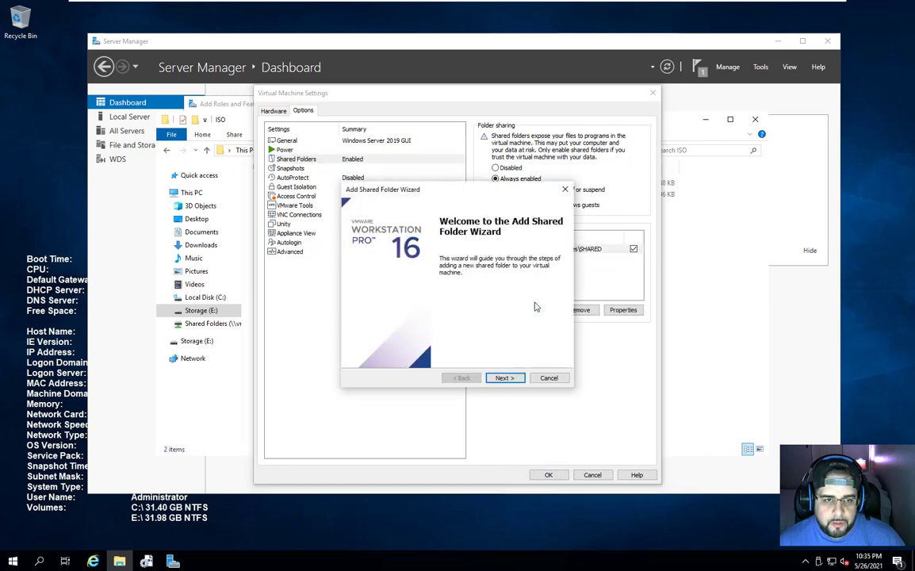
click(508, 376)
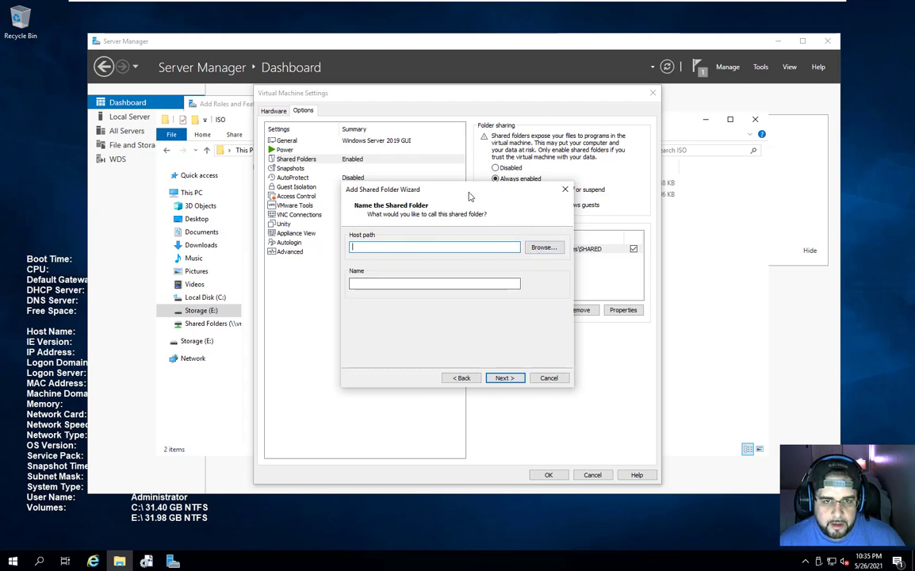
drag(425, 189, 339, 190)
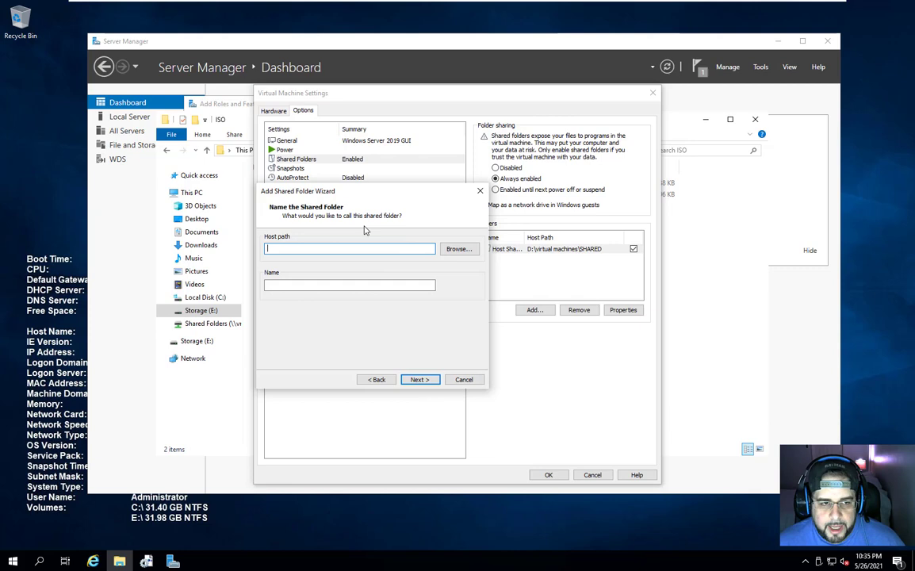
click(464, 379)
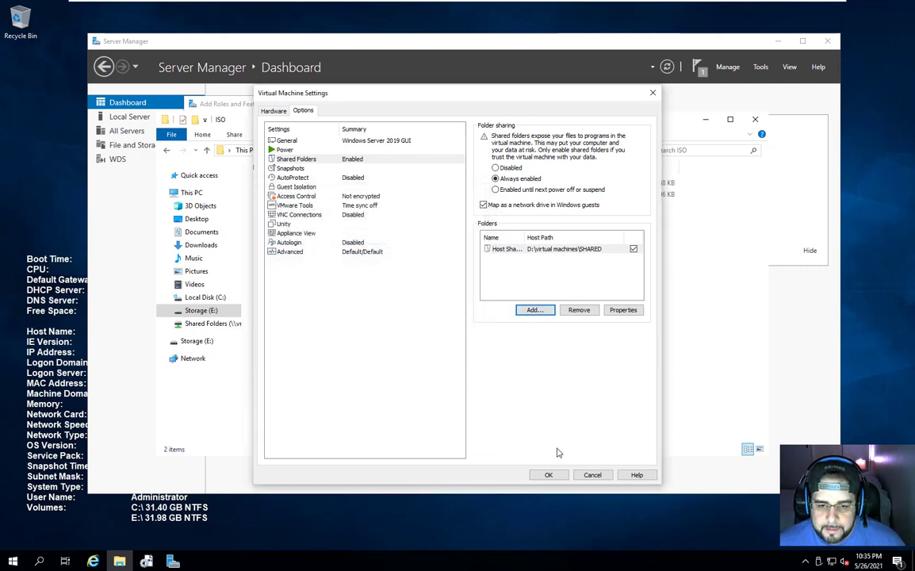
click(593, 474)
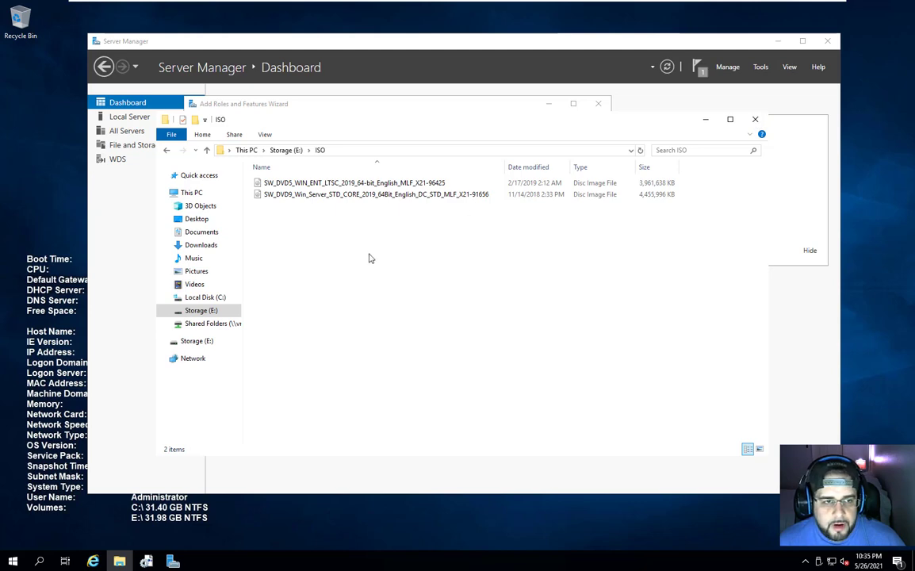
- Close the finished WDS installation wizard and dismiss the Feature installation notification
click(703, 120)
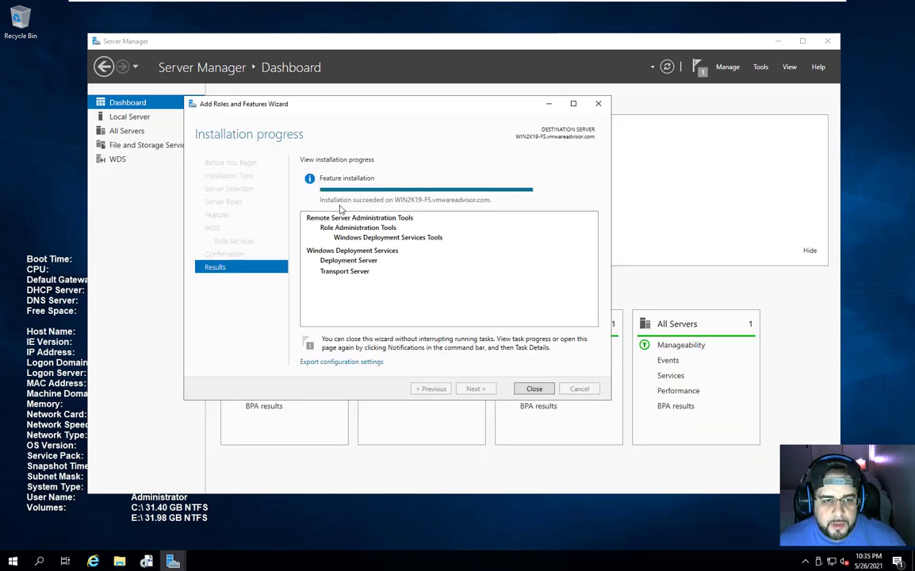
click(534, 388)
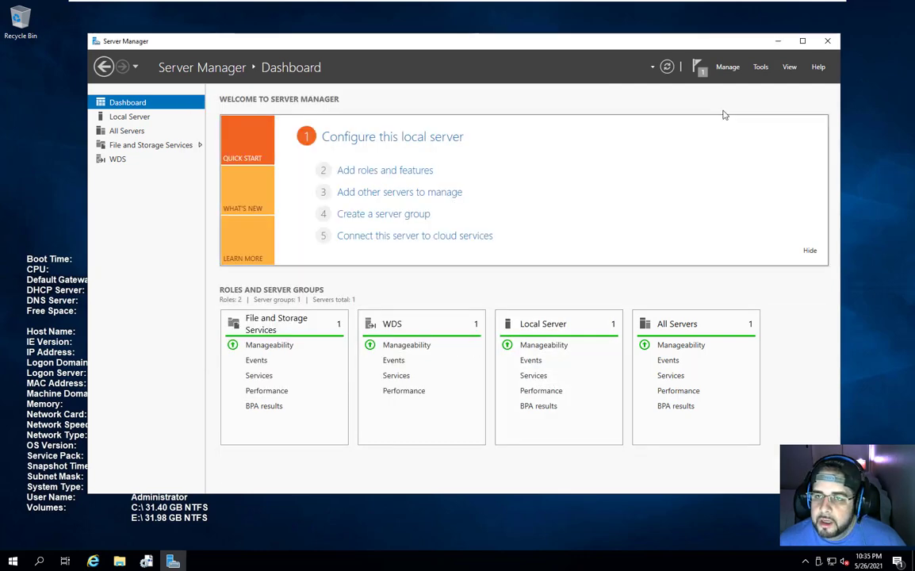
click(700, 68)
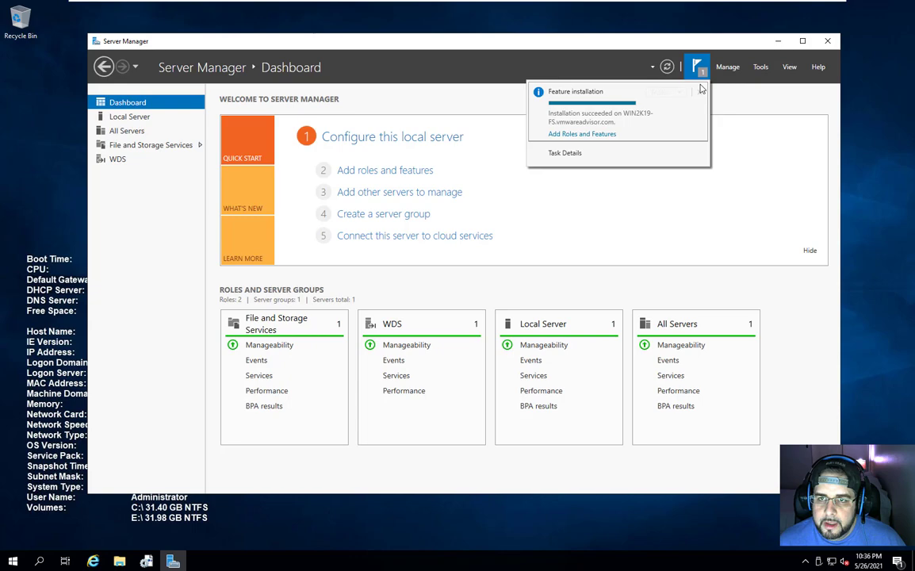
click(701, 94)
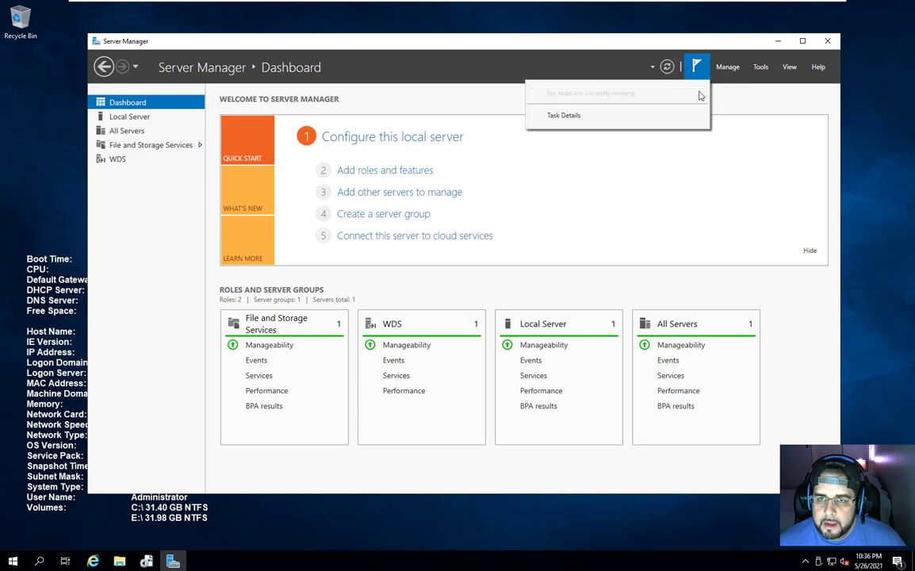
- Launch the Windows Deployment Services console from Tools and pin it to the taskbar
click(762, 68)
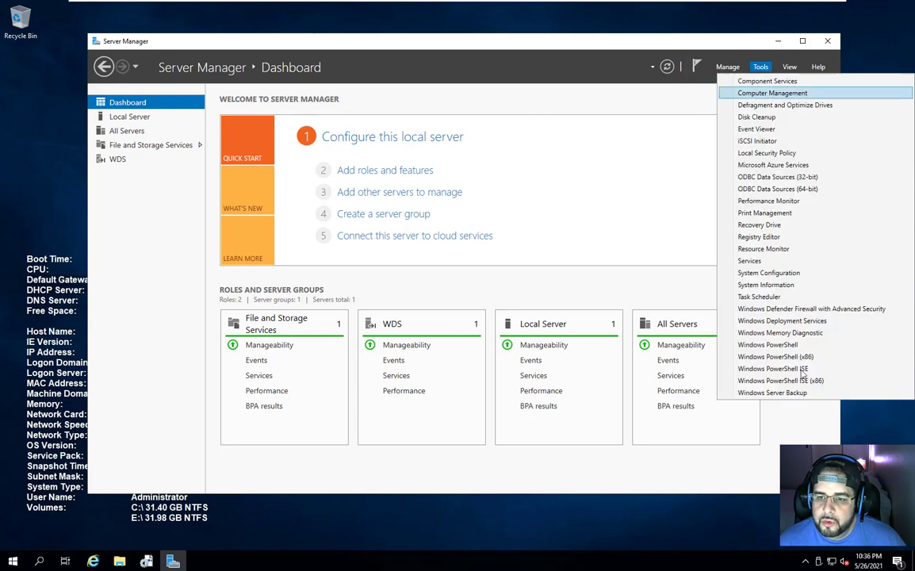
click(812, 322)
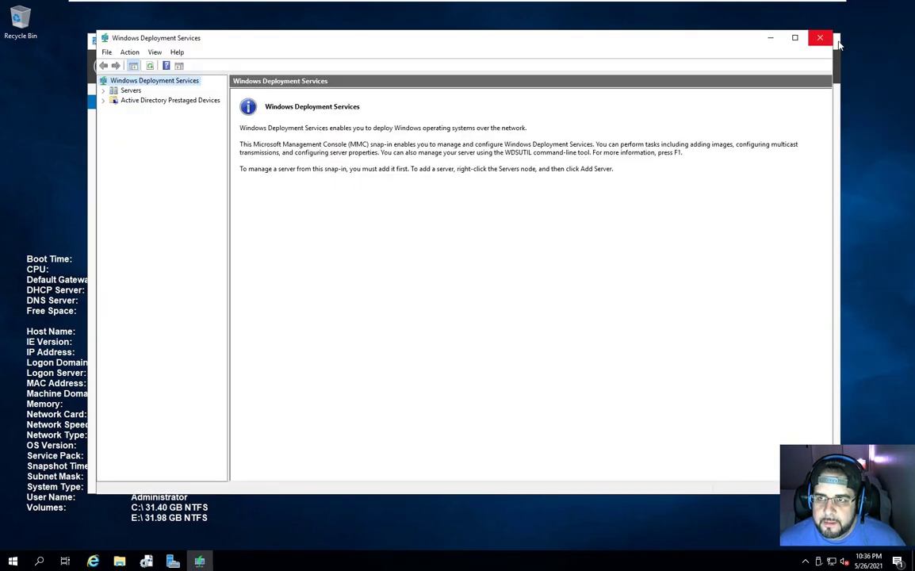
click(831, 40)
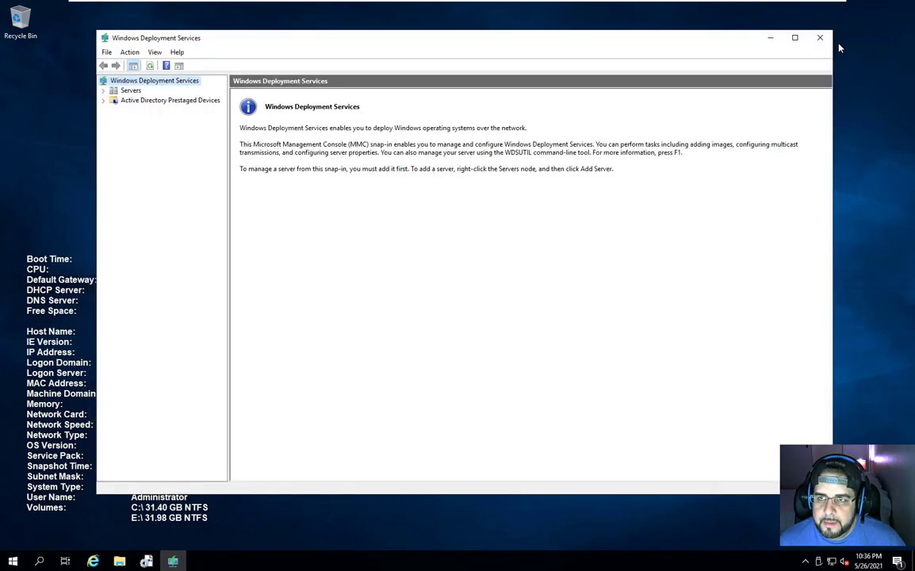
right_click(176, 561)
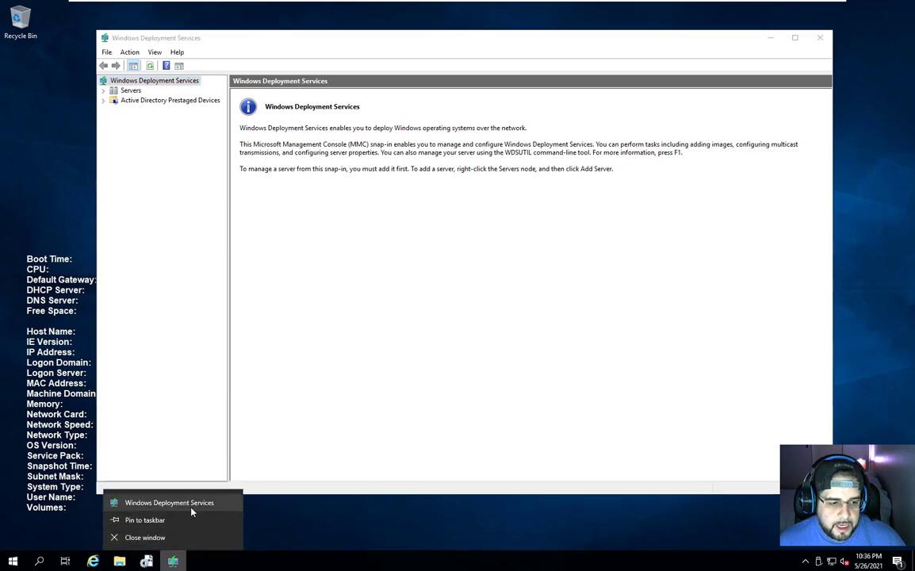
click(190, 520)
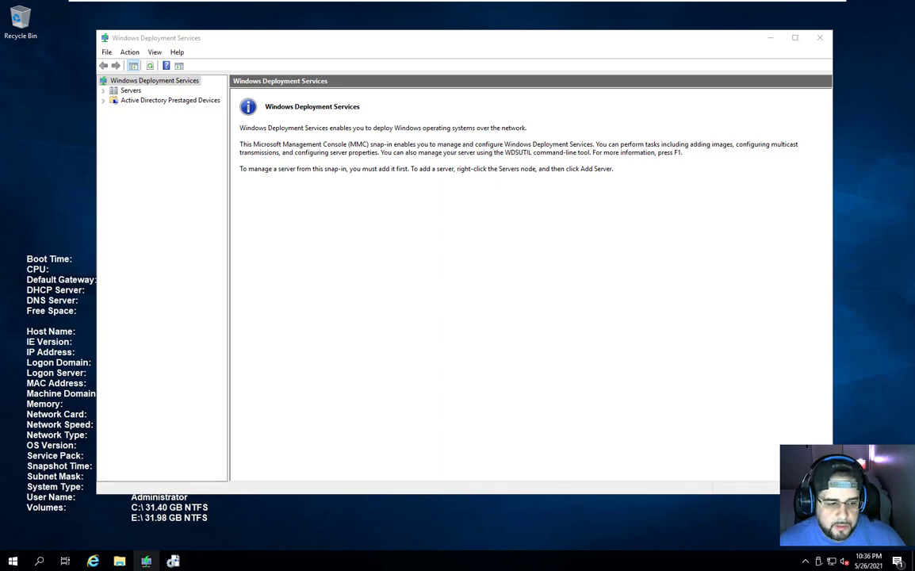
click(12, 562)
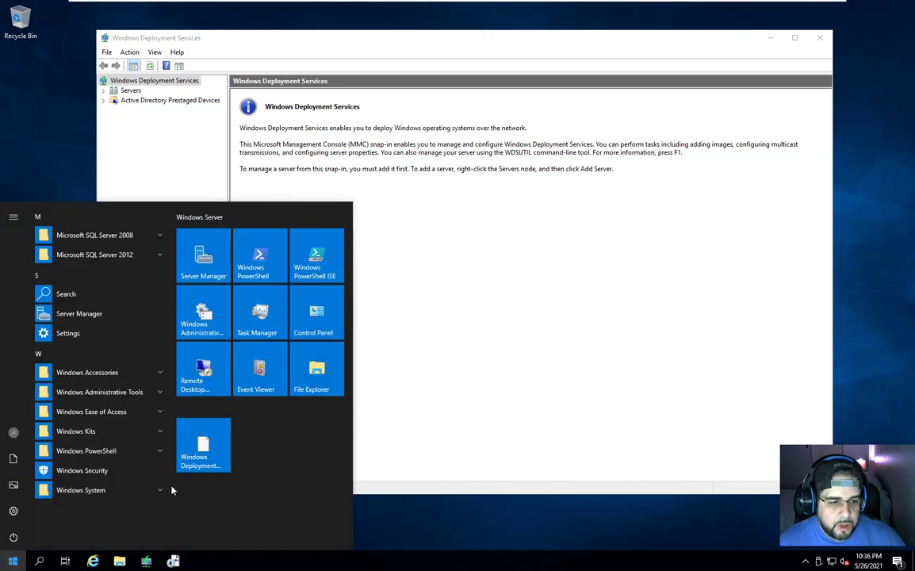
click(204, 452)
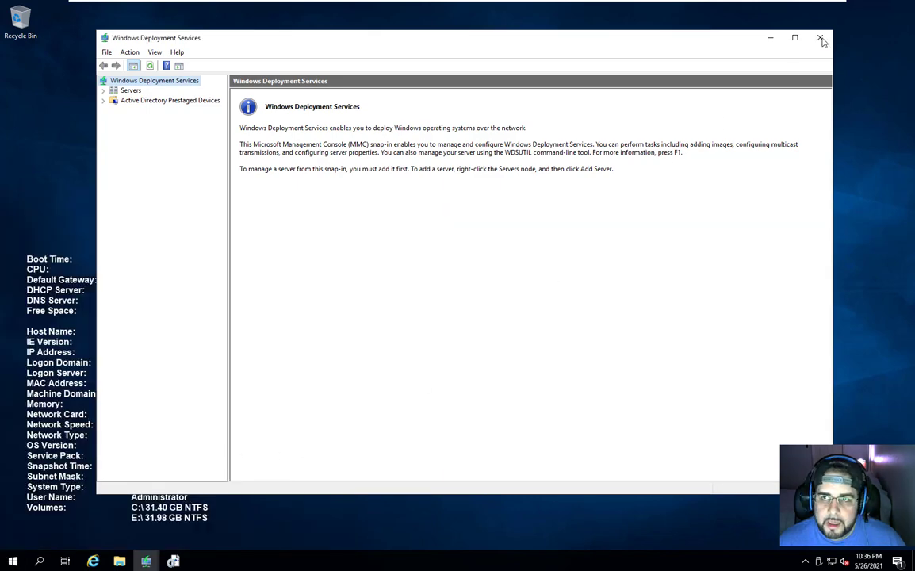
- Choose Configure Server on WIN2K19-FS.vmwareadvisor.com under the expanded Servers node
click(104, 92)
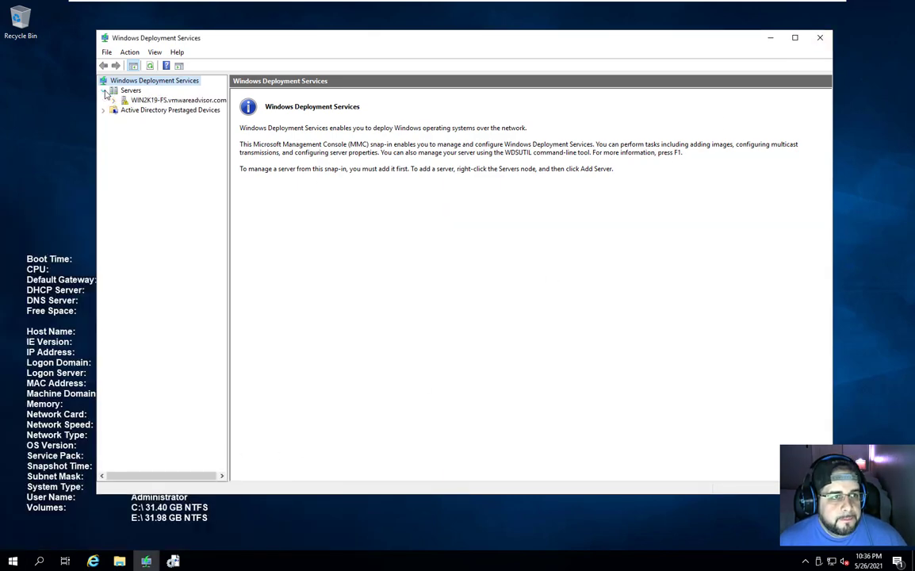
click(162, 100)
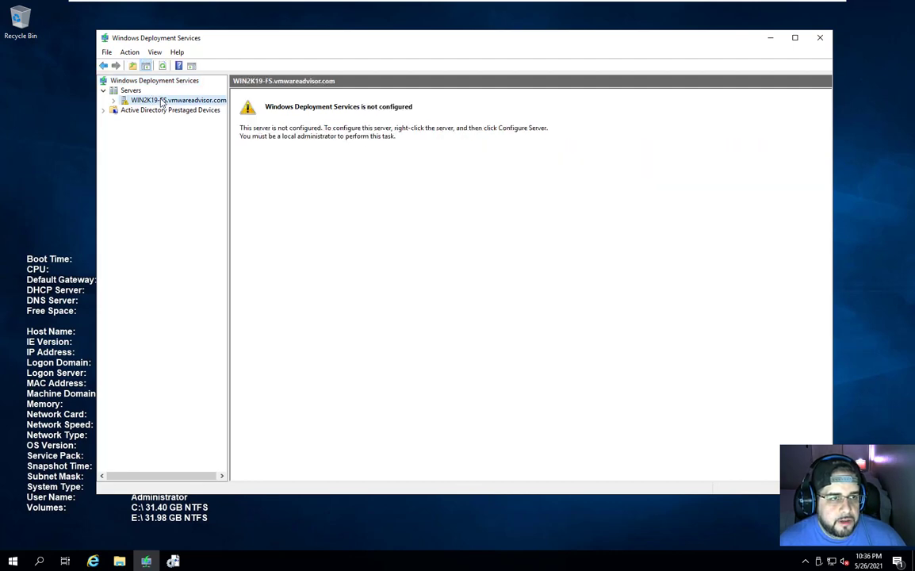
right_click(163, 102)
click(170, 107)
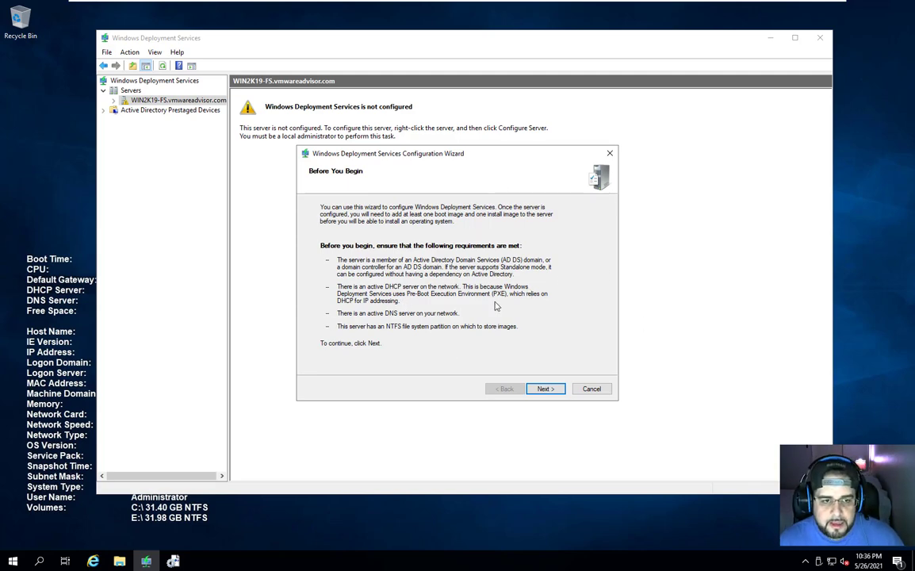
- Keep Active Directory integration and check the Storage (E:) drive contents in File Explorer
click(544, 390)
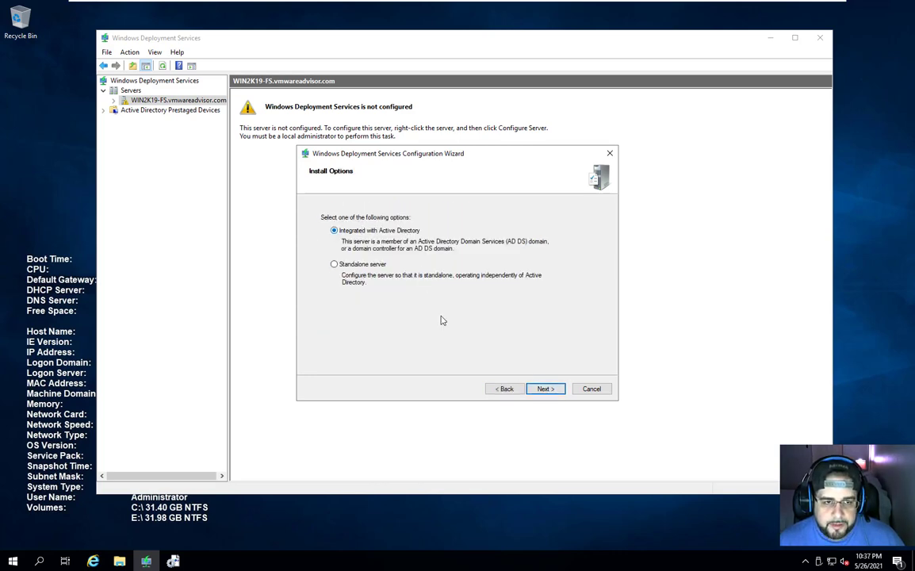
click(545, 389)
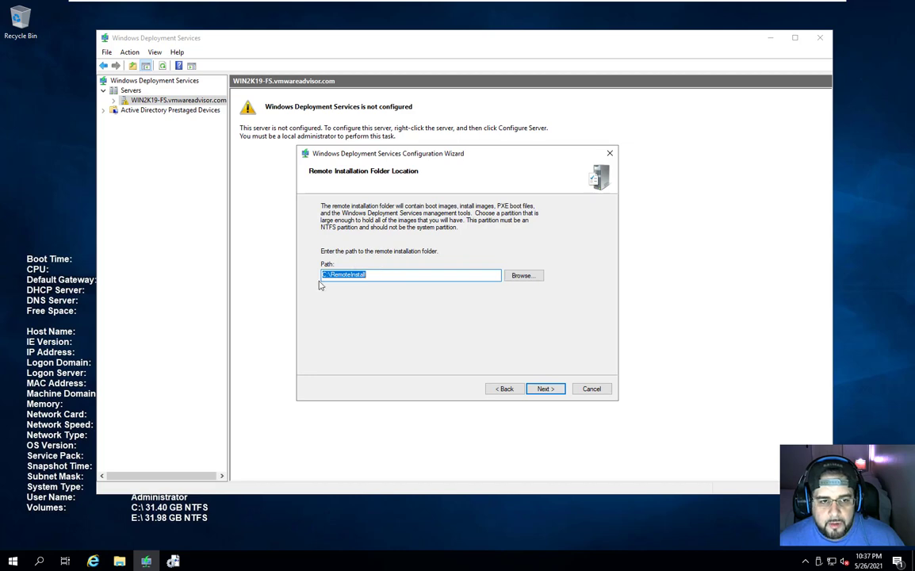
click(119, 561)
click(285, 149)
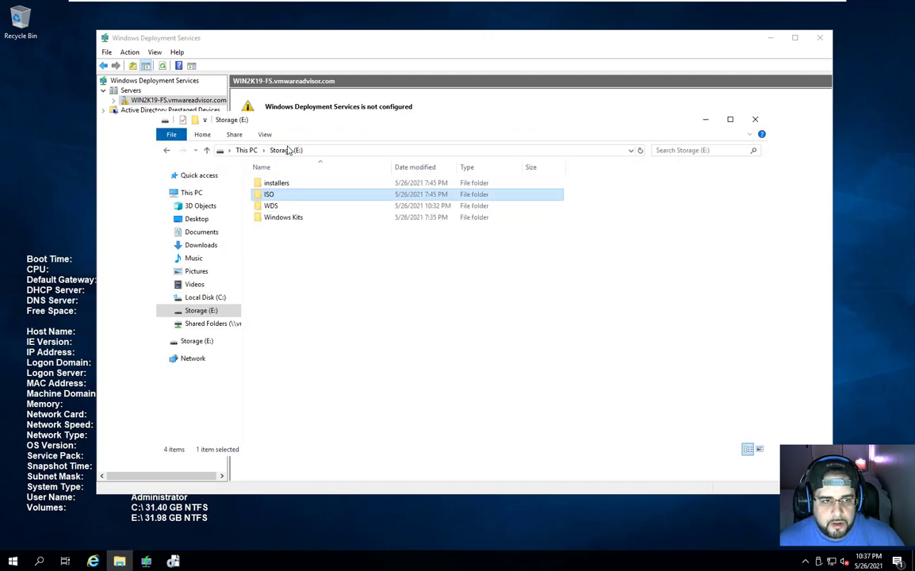
click(705, 119)
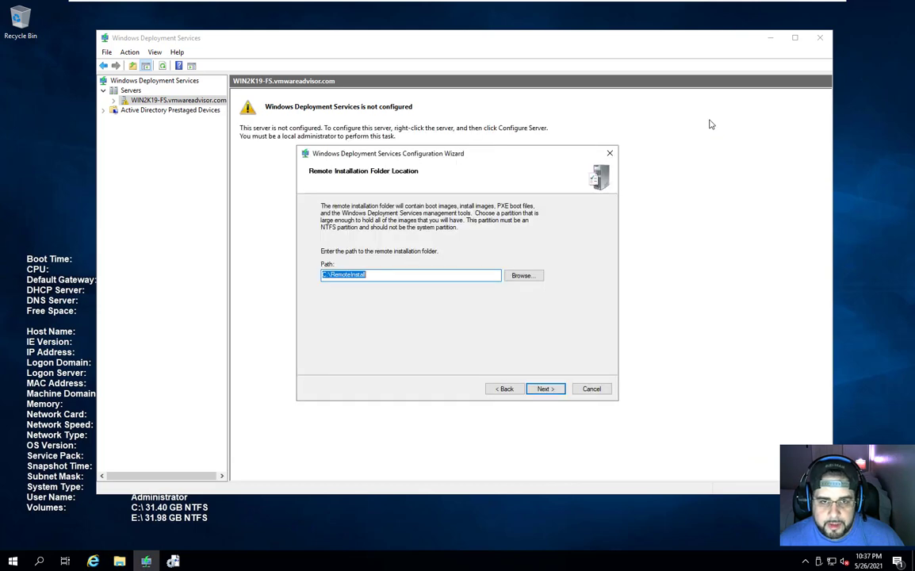
- Set the remote installation folder to E:\WDS instead of the system drive
click(544, 388)
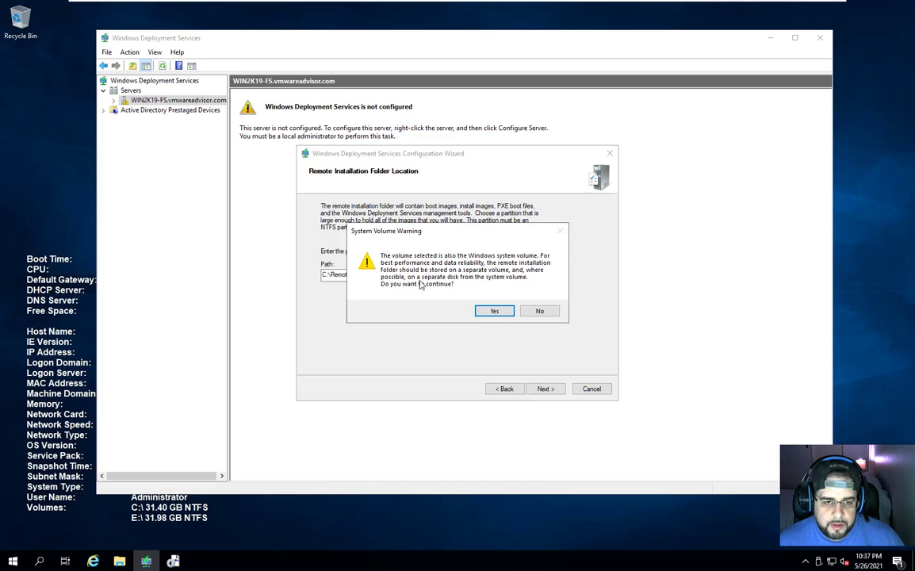
click(538, 312)
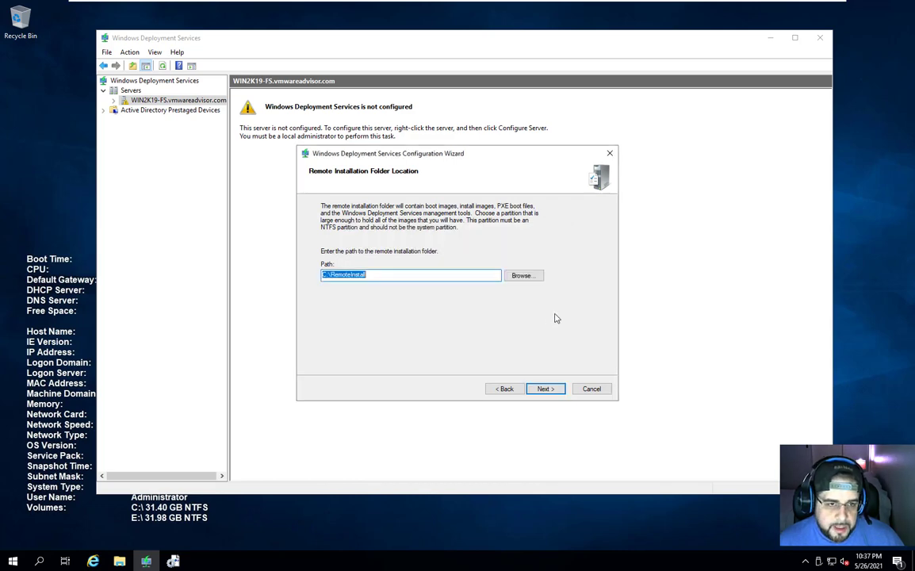
click(528, 276)
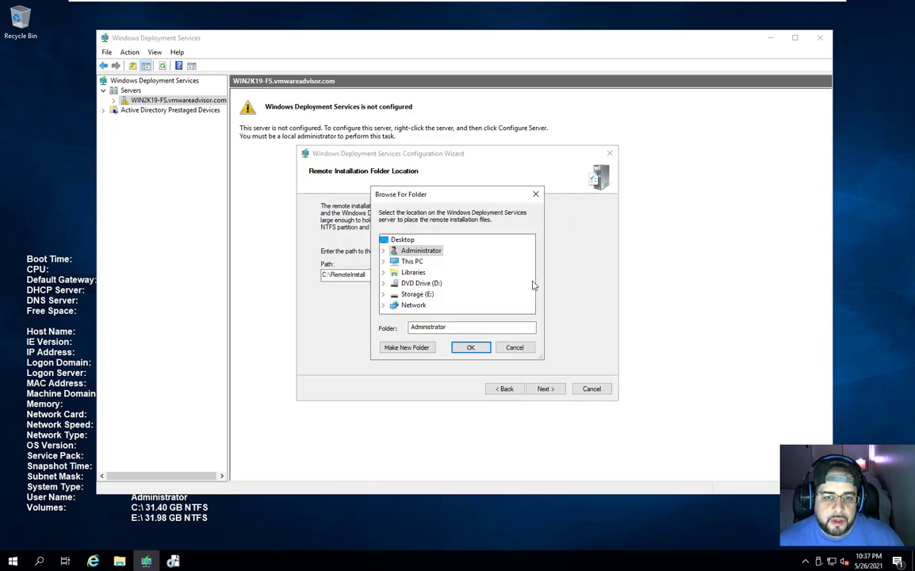
double_click(417, 294)
click(418, 295)
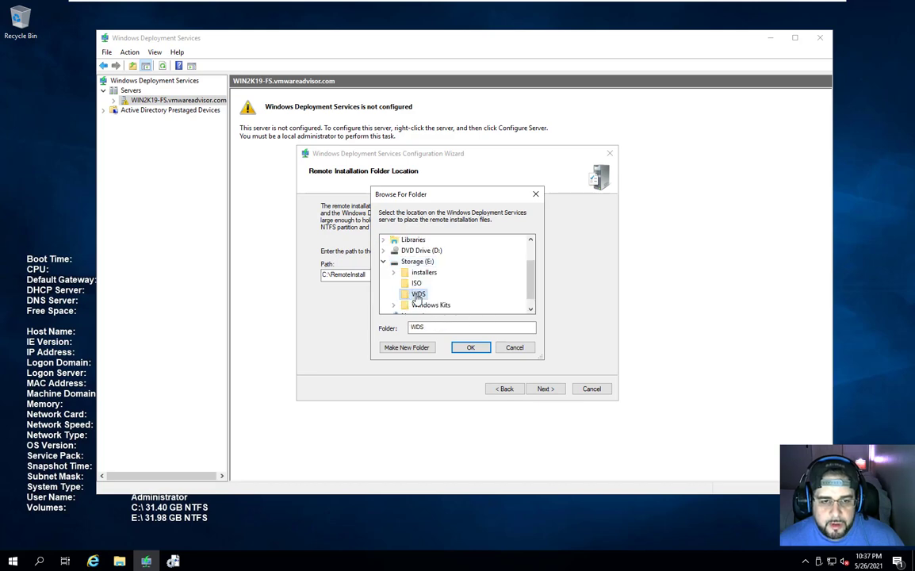
click(471, 347)
click(543, 389)
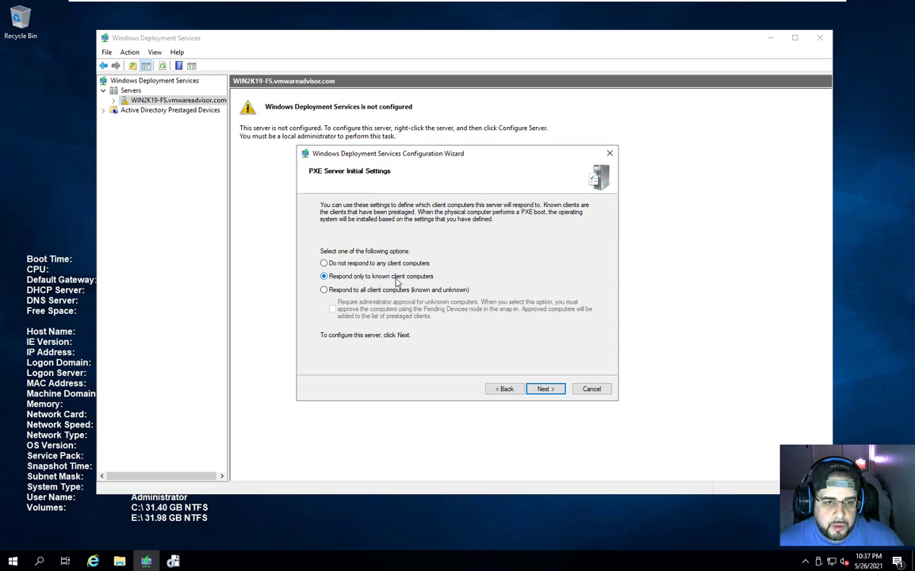
- Respond to all client computers without administrator approval, then finish without adding images now
click(363, 291)
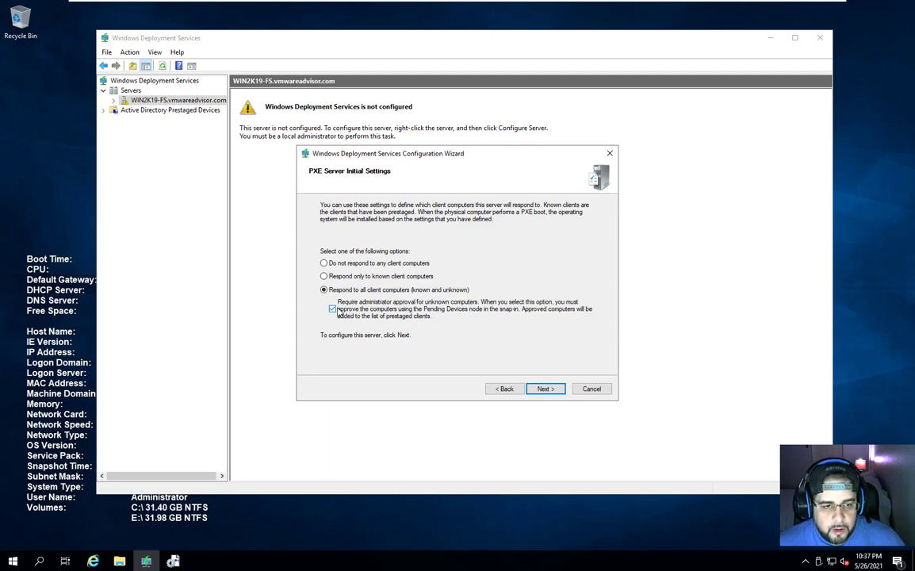
click(337, 310)
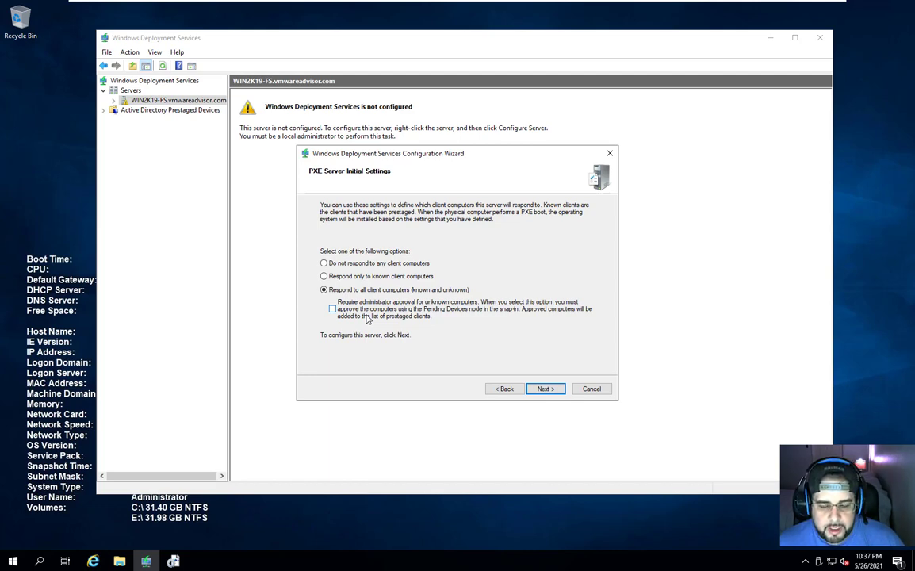
click(332, 308)
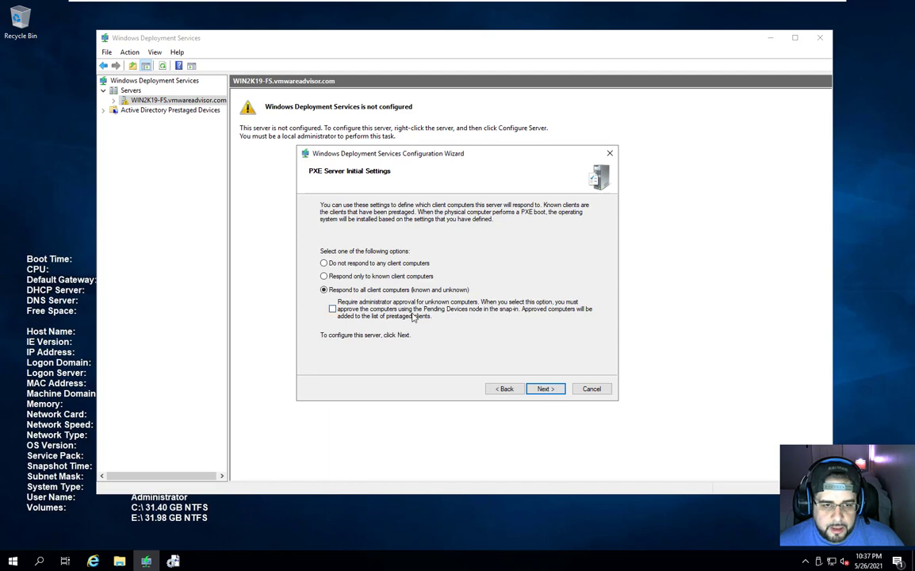
click(553, 392)
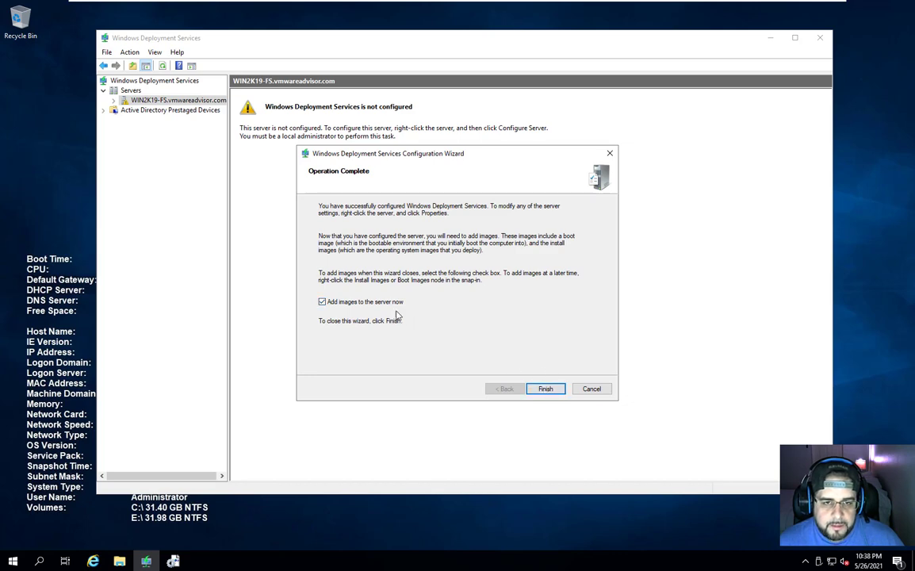
click(359, 307)
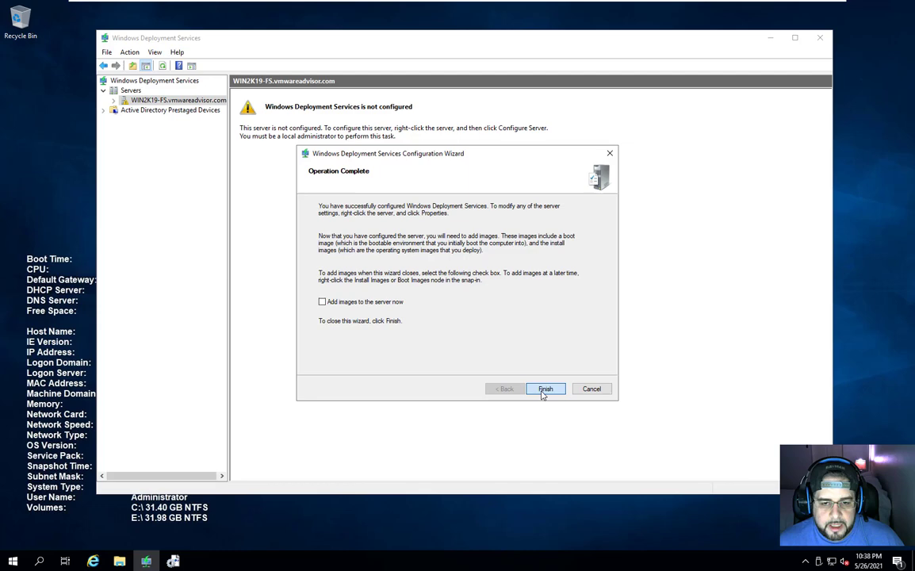
click(546, 389)
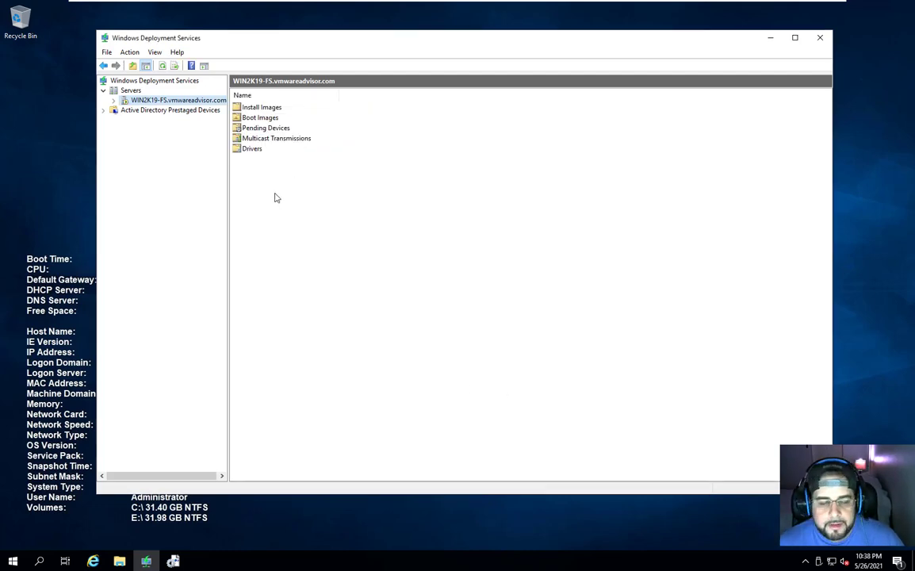
- Expand WIN2K19-FS.vmwareadvisor.com to reveal its folders and widen the console tree pane
click(113, 101)
drag(227, 226, 275, 225)
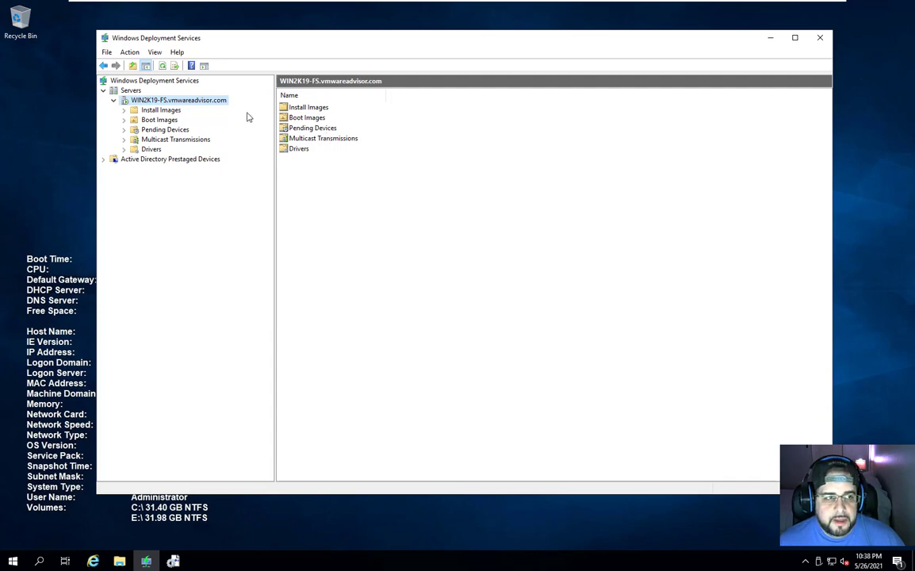
- In WIN2K19-FS properties, turn on 'Require administrator approval for unknown computers' under PXE Response and apply
right_click(208, 101)
click(217, 108)
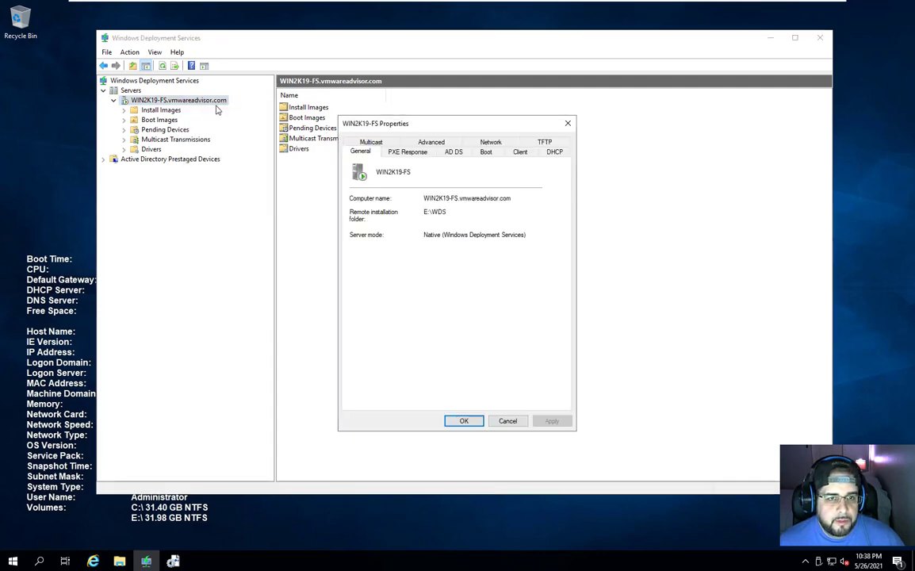
click(408, 151)
click(369, 251)
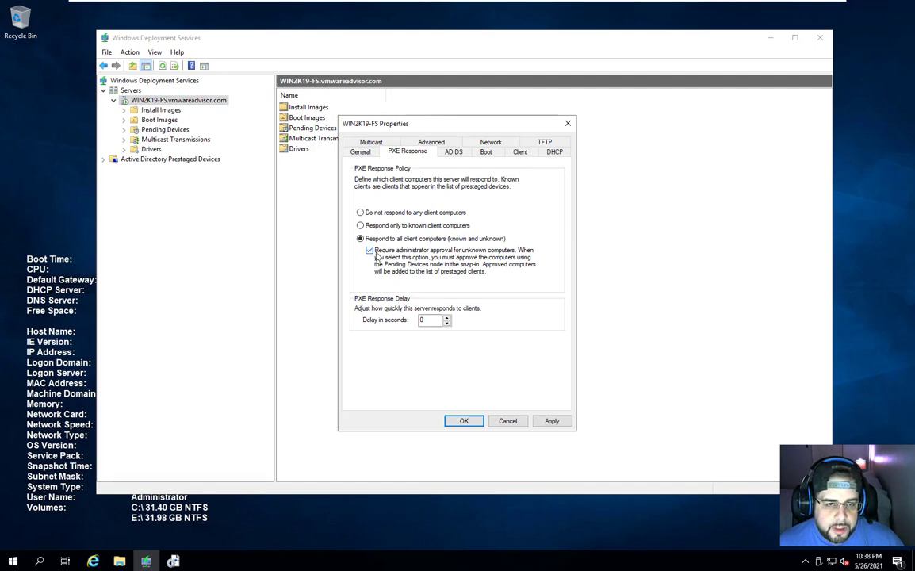
click(551, 421)
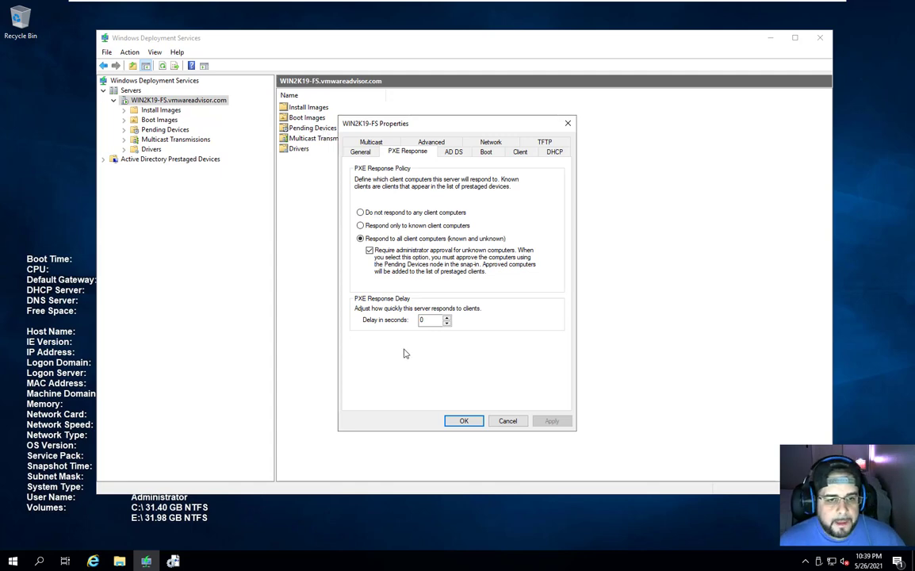
click(464, 421)
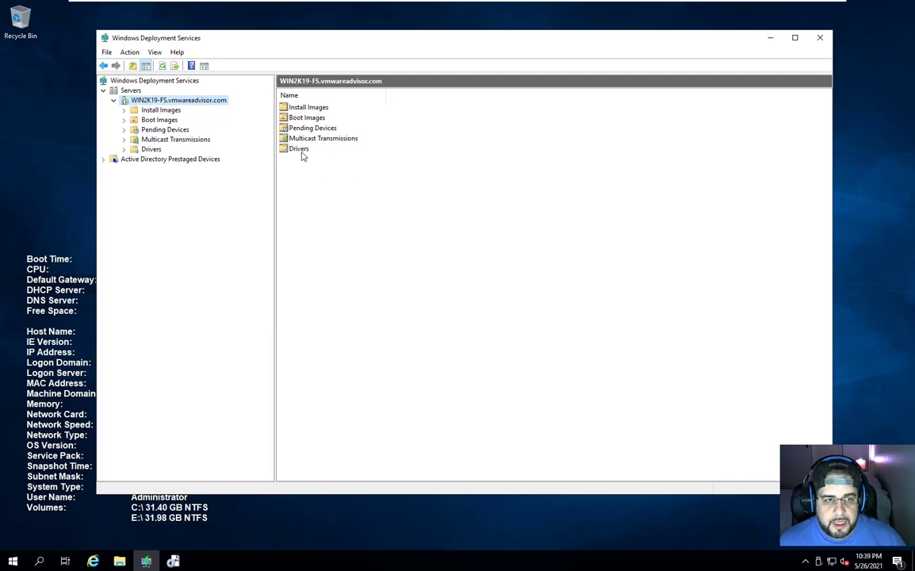
- Start a new driver group under Drivers and enter its name, RAIDCARD
click(151, 149)
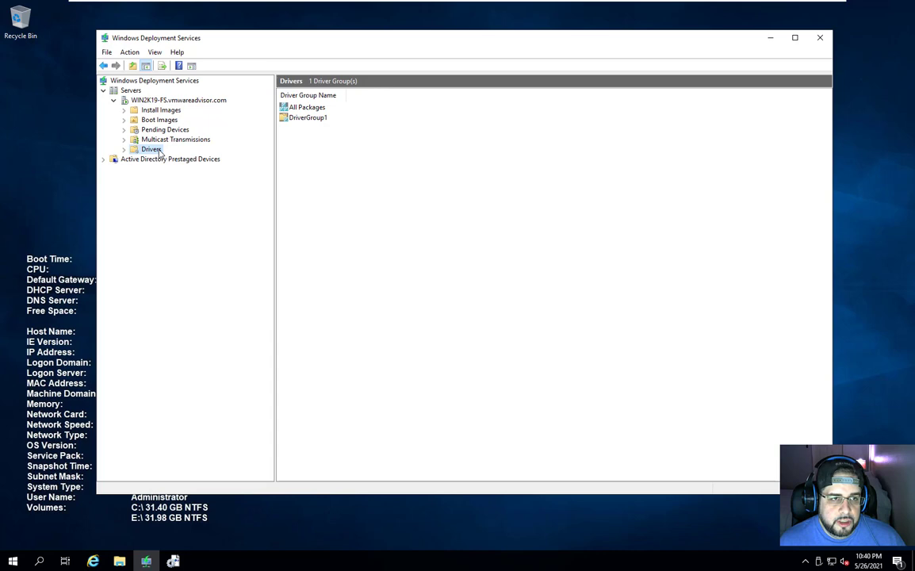
right_click(288, 147)
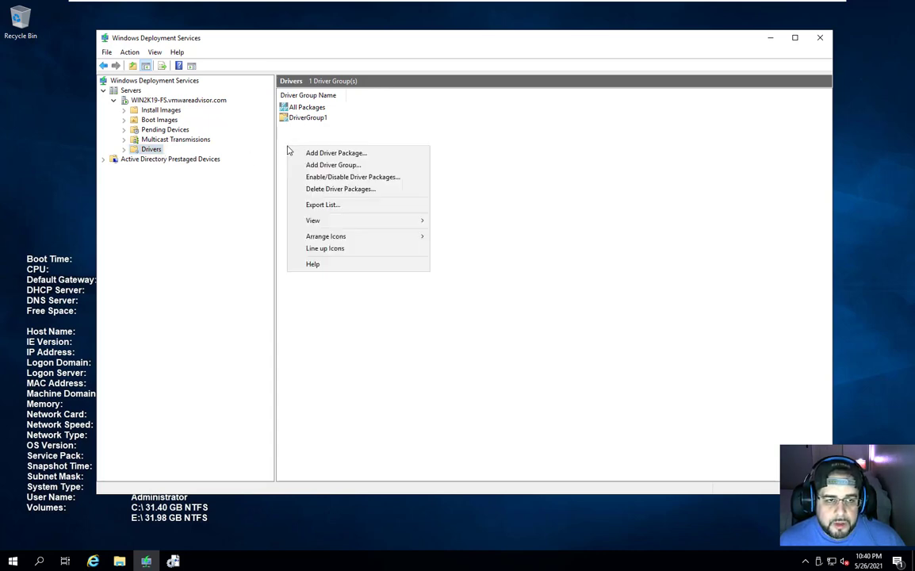
click(333, 165)
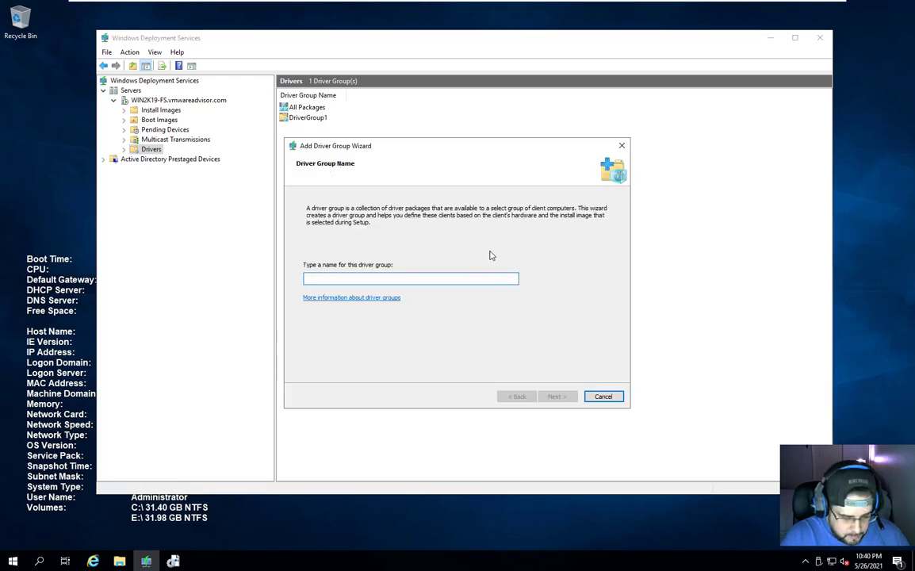
text(R)
text(AIDControllers)
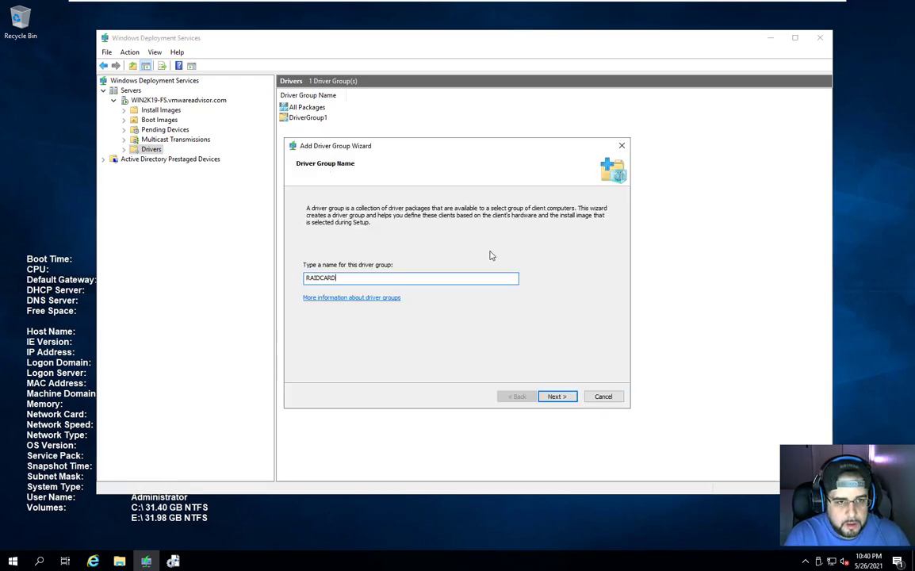
key(Return)
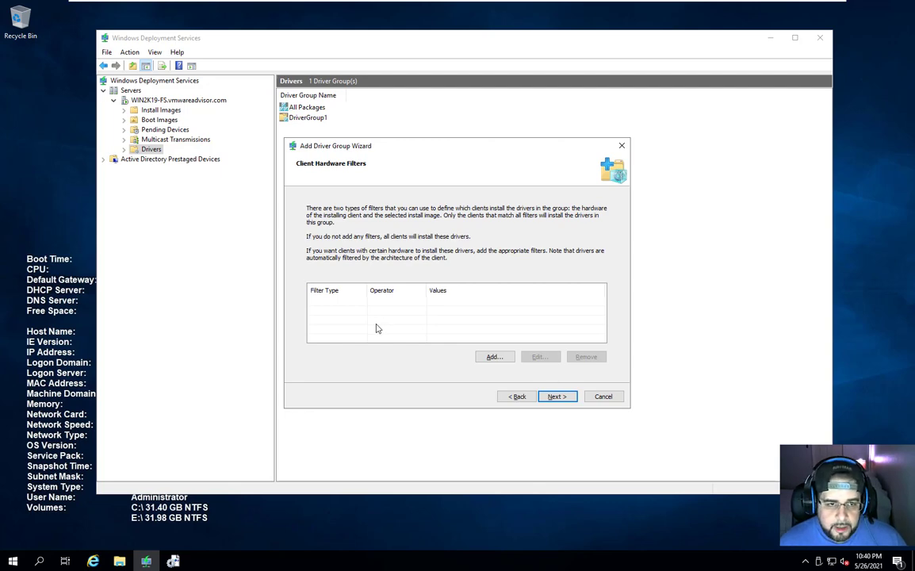
- Finish the driver group with no hardware or image filters, then collapse the Drivers branch
click(478, 358)
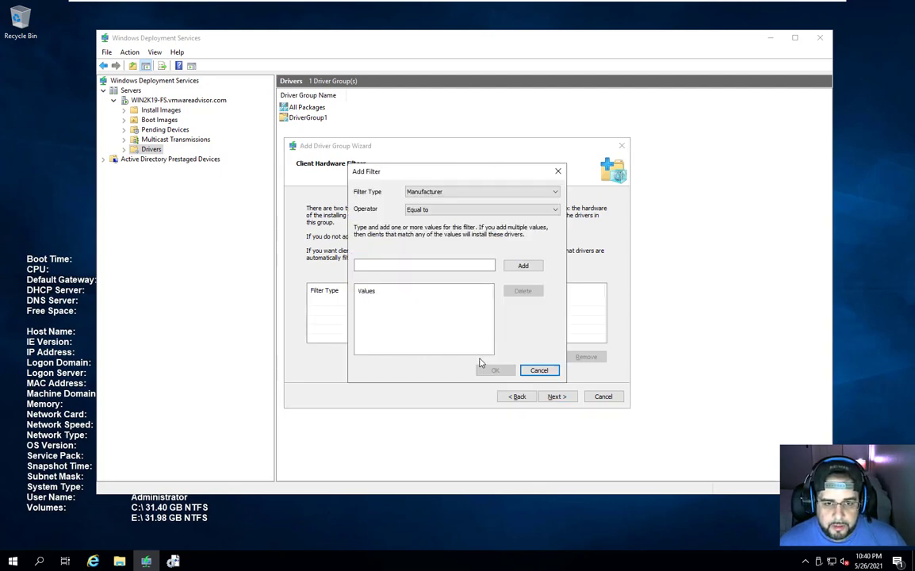
click(540, 370)
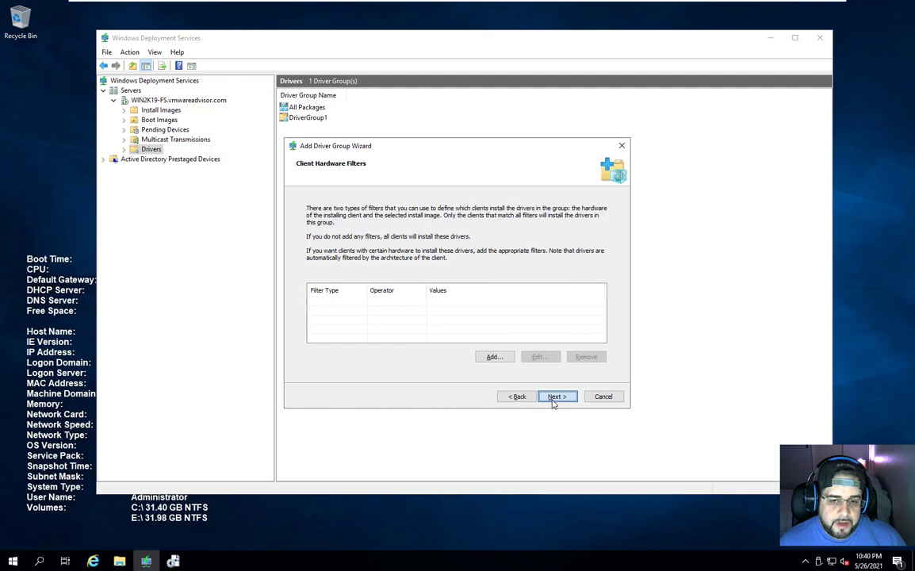
click(554, 396)
click(555, 398)
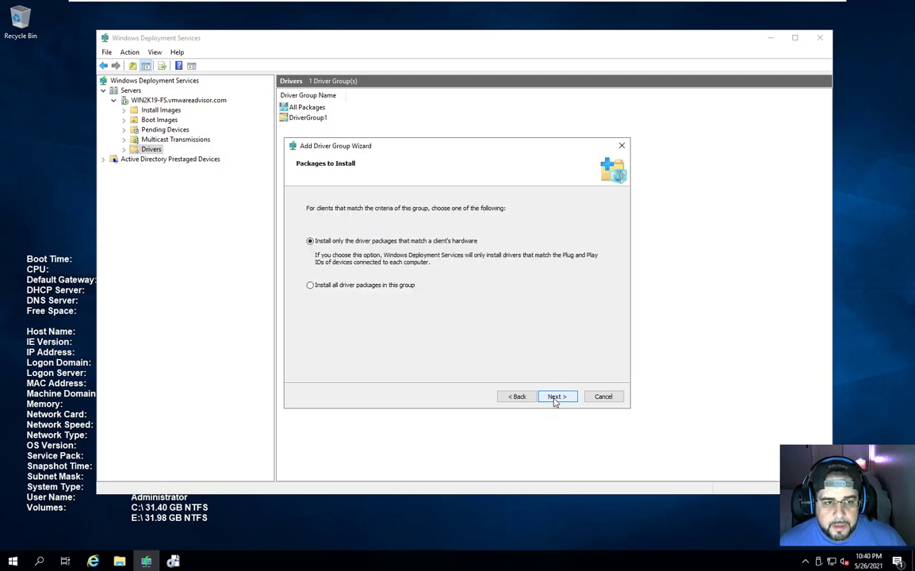
click(555, 397)
click(555, 397)
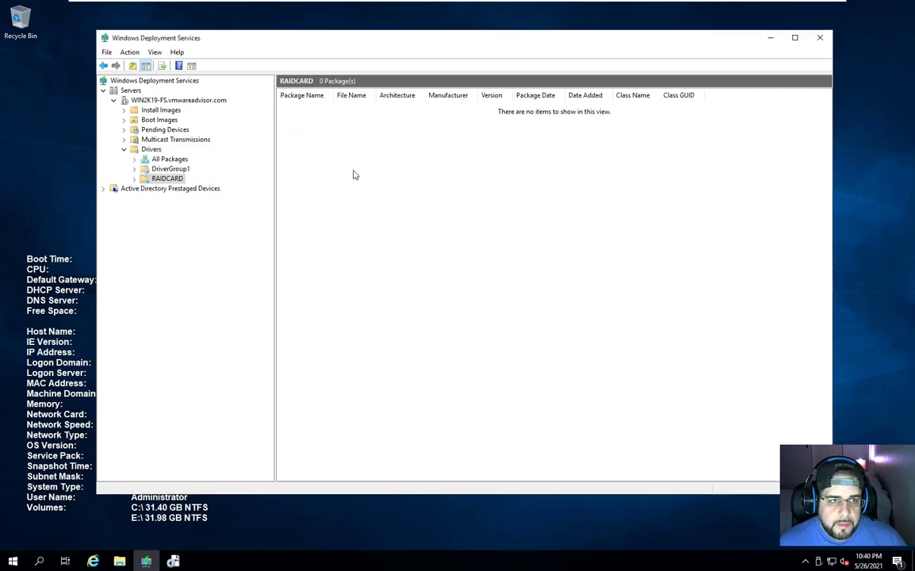
click(151, 149)
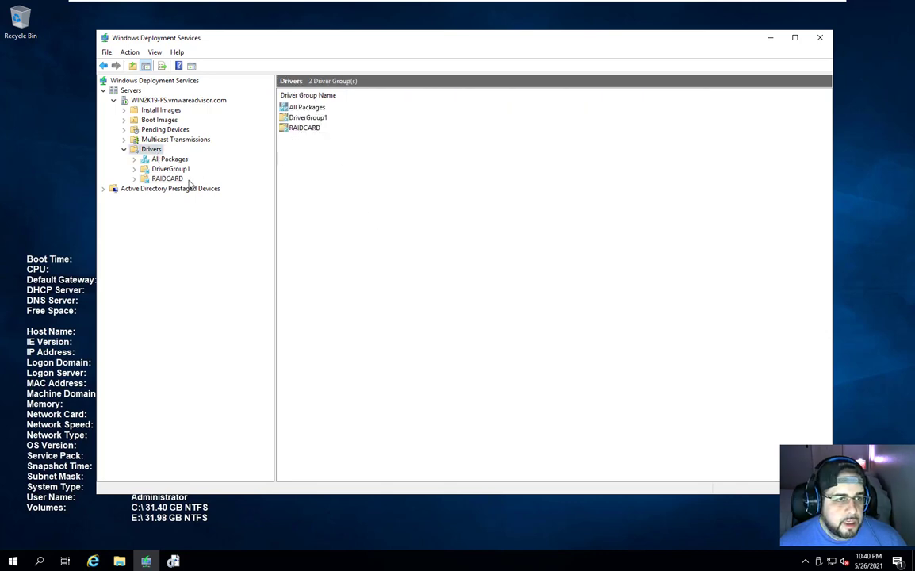
key(Left)
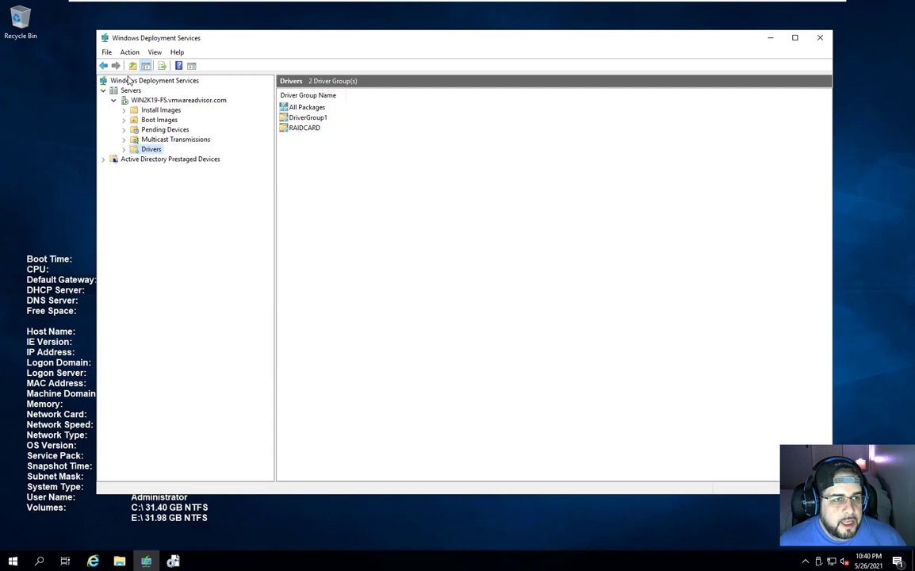
- Select Boot Images, mount the Windows Server 2019 ISO from E:\ISO as DVD Drive (F:), then minimise Explorer
click(159, 119)
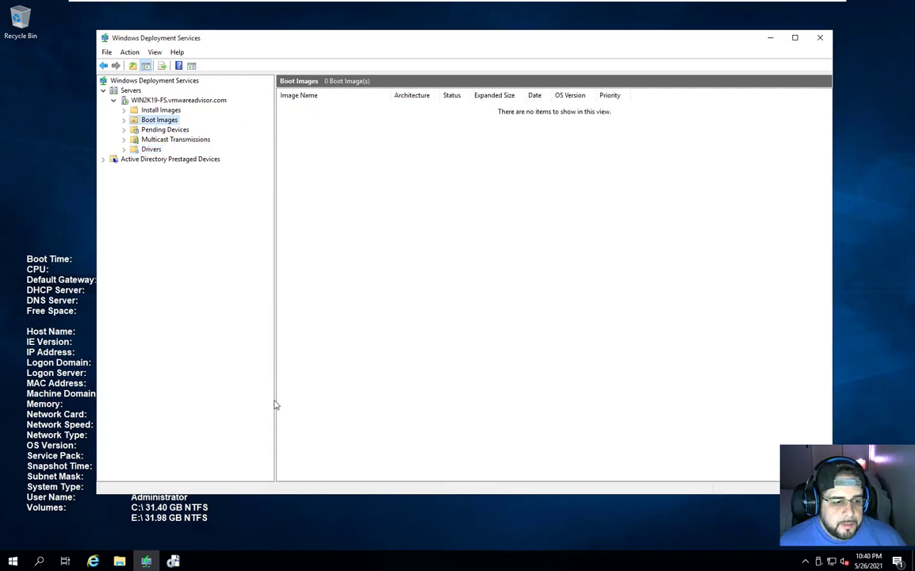
click(119, 560)
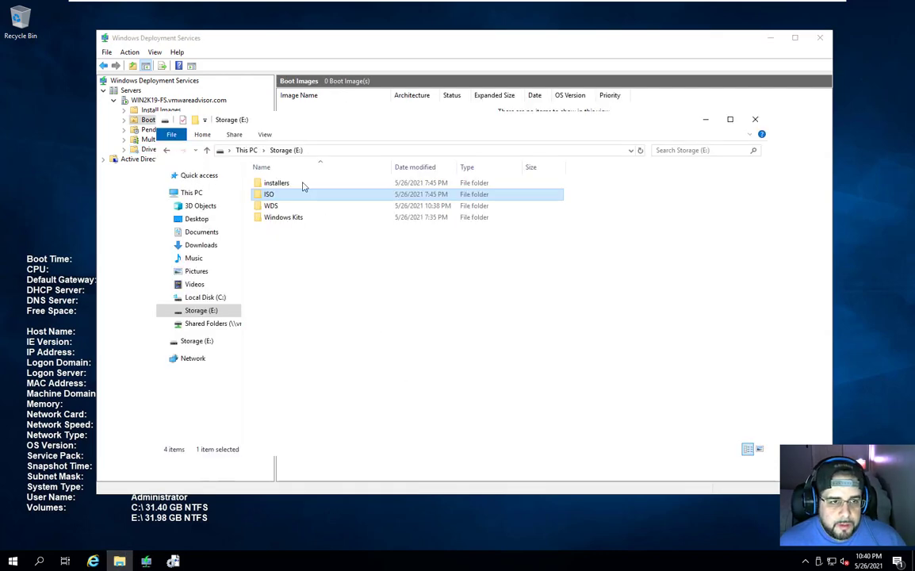
double_click(276, 195)
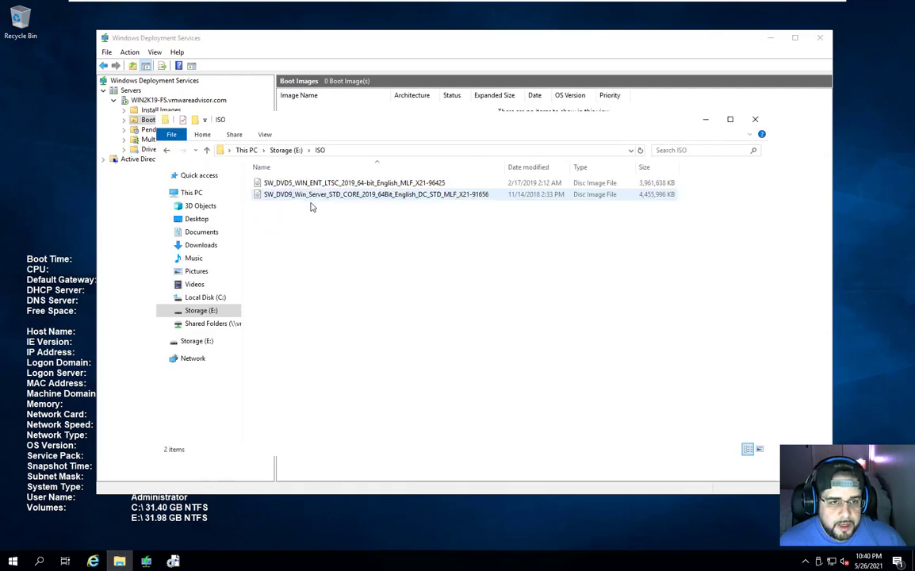
click(369, 196)
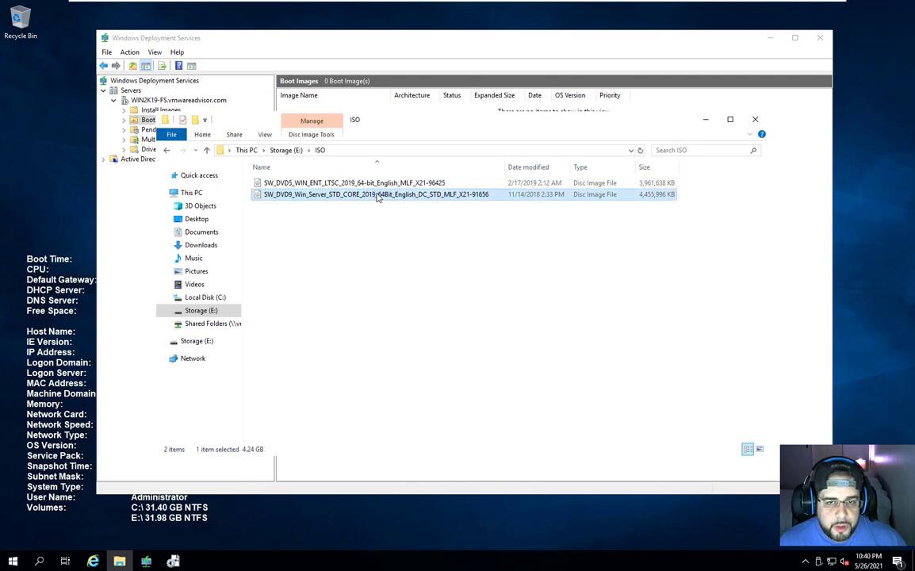
right_click(379, 198)
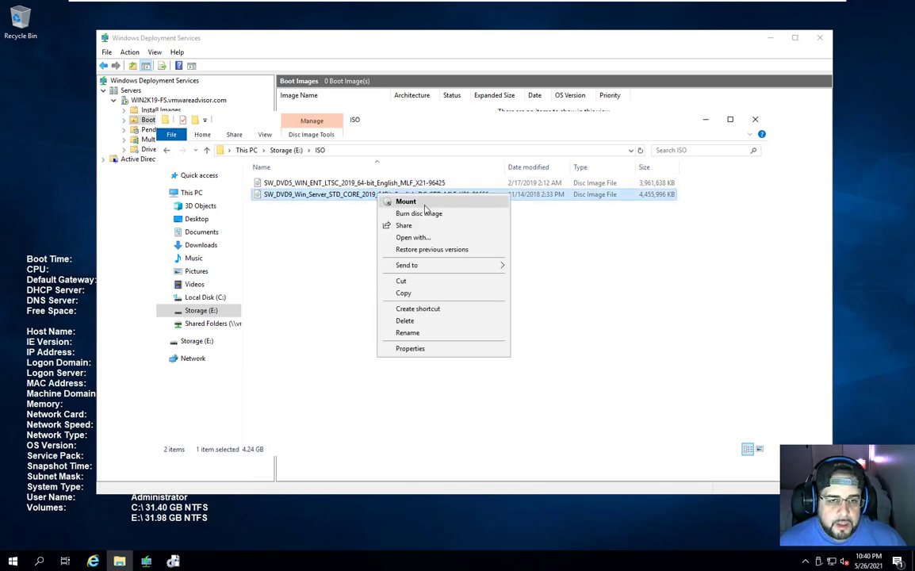
click(425, 203)
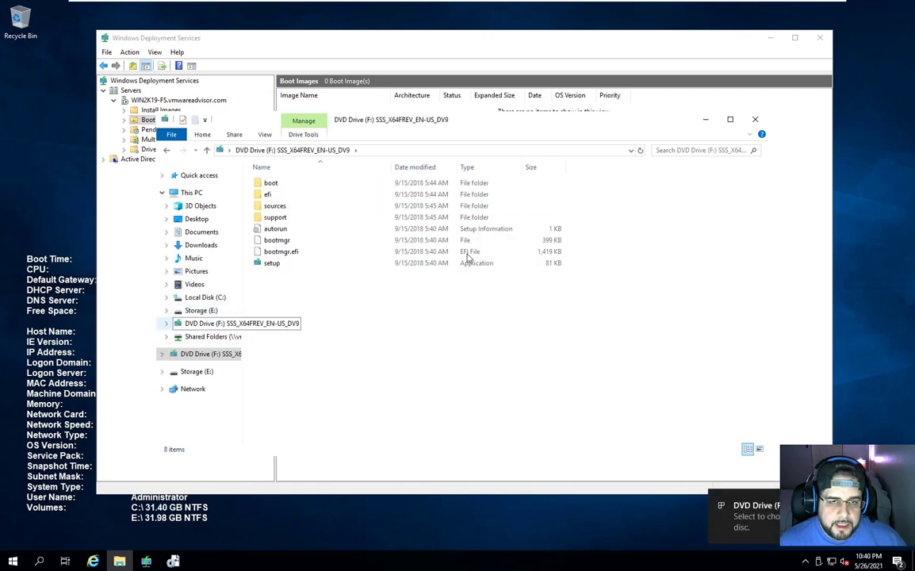
click(702, 123)
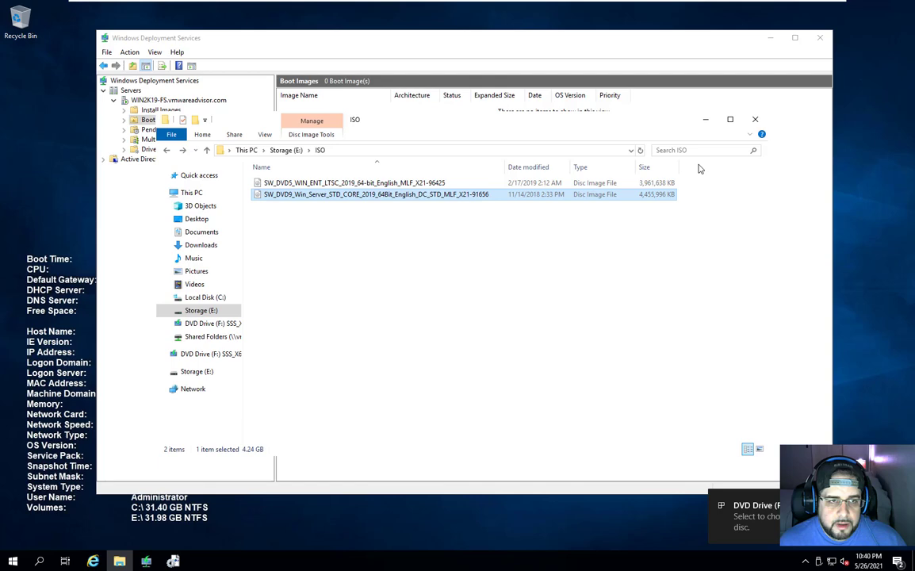
click(705, 125)
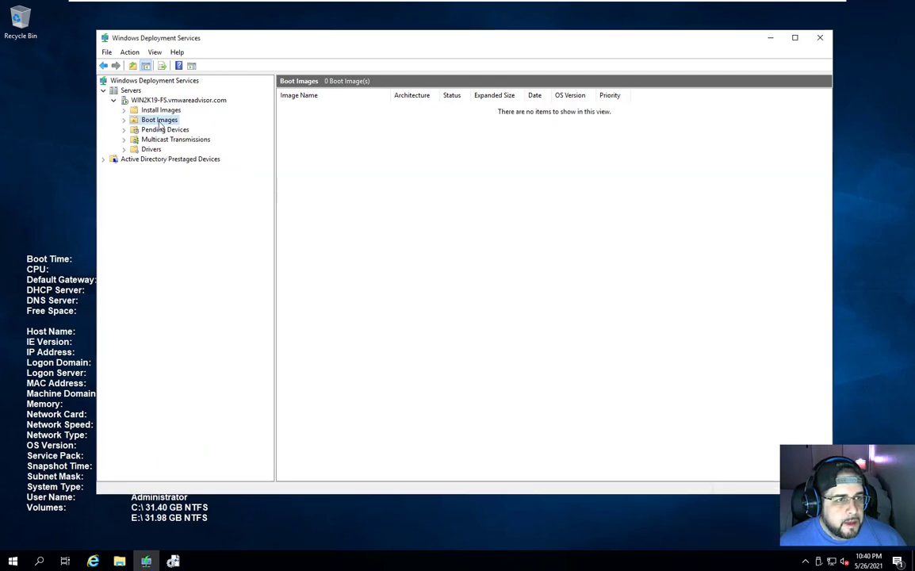
- Start adding a boot image and choose F:\sources\boot.wim as the file
right_click(346, 144)
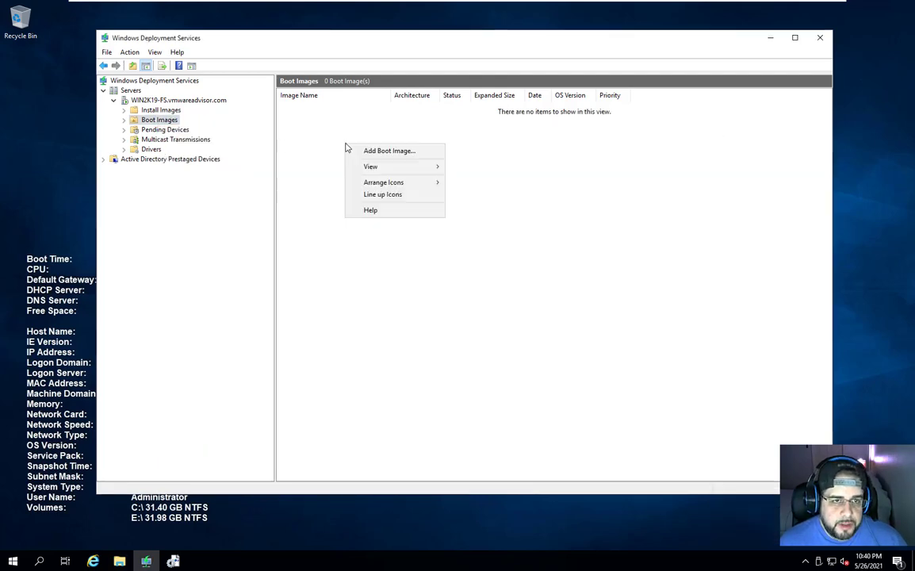
click(365, 152)
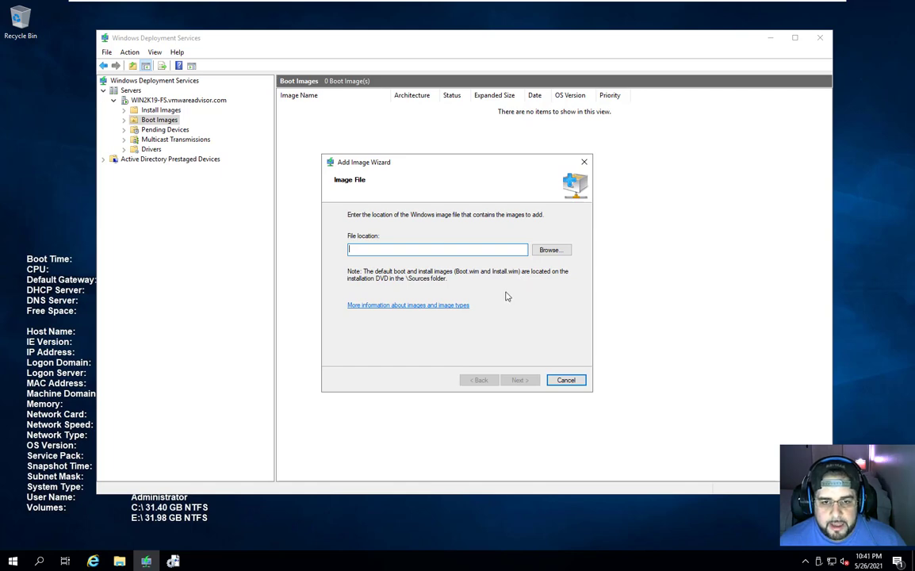
click(543, 253)
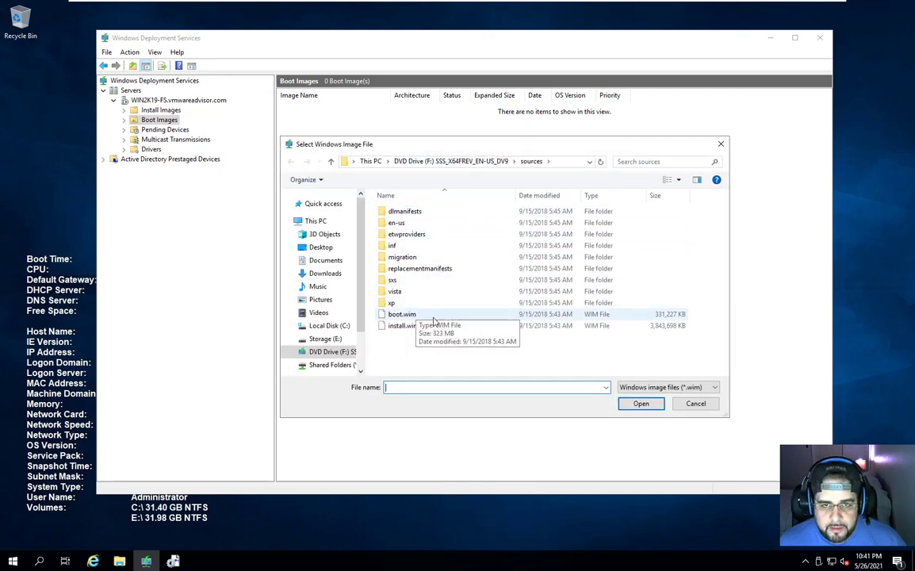
click(323, 352)
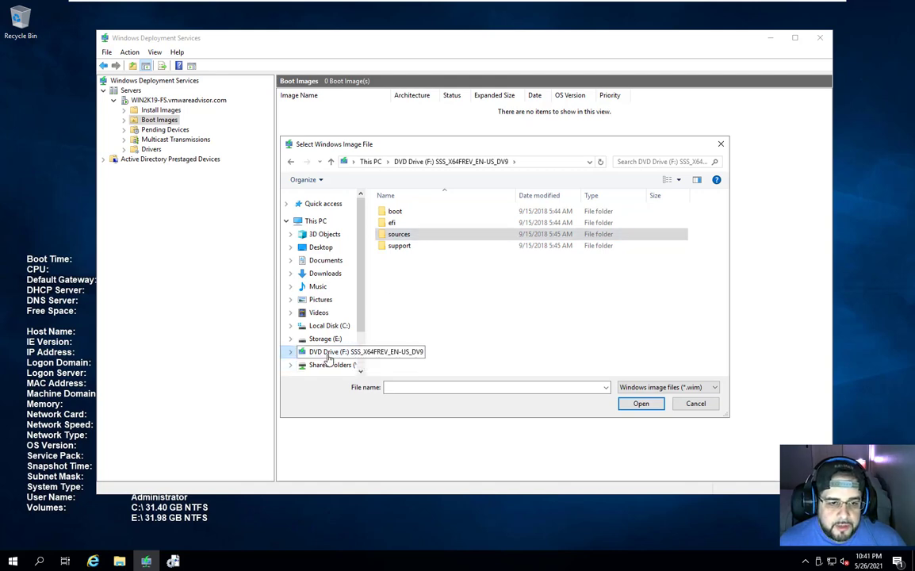
double_click(425, 236)
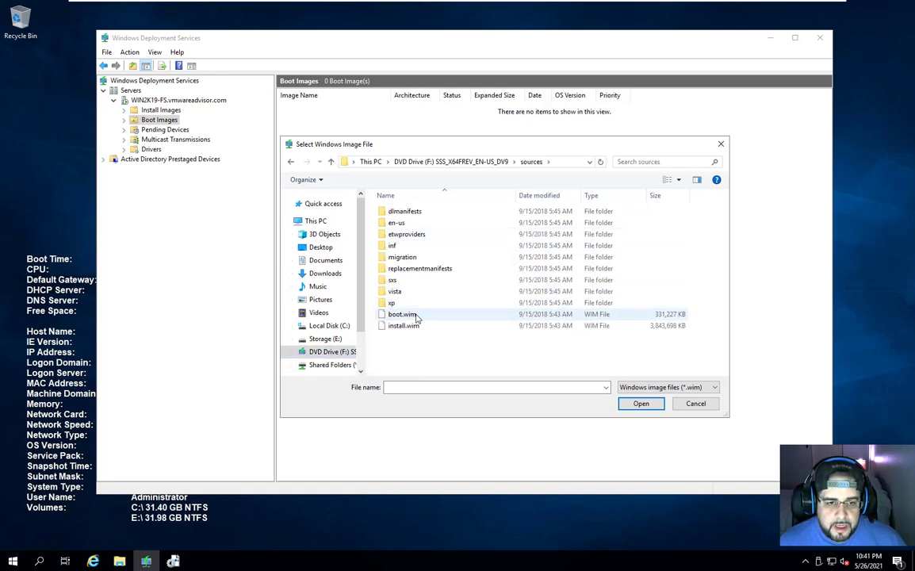
click(425, 316)
double_click(425, 316)
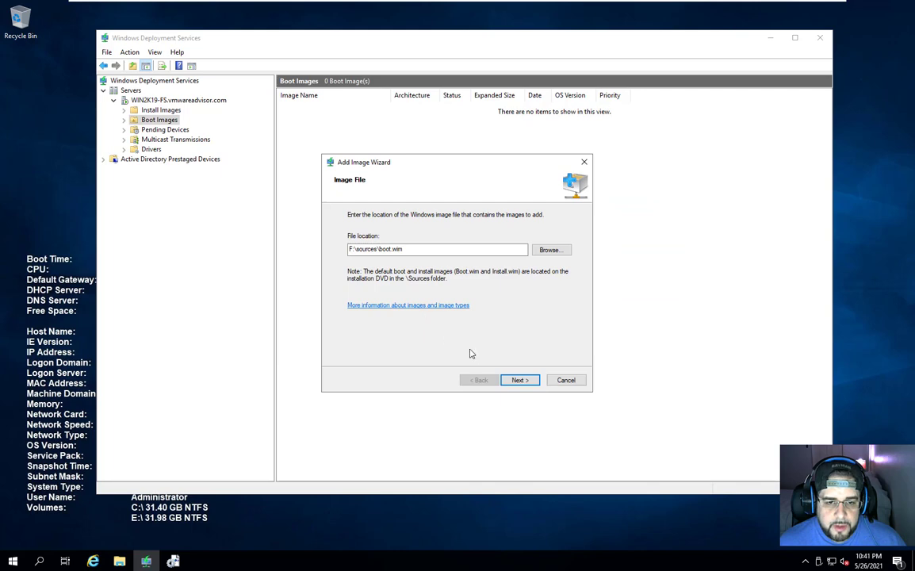
- Keep the default Microsoft Windows Setup (x64) name and description, add the image, and finish
click(527, 379)
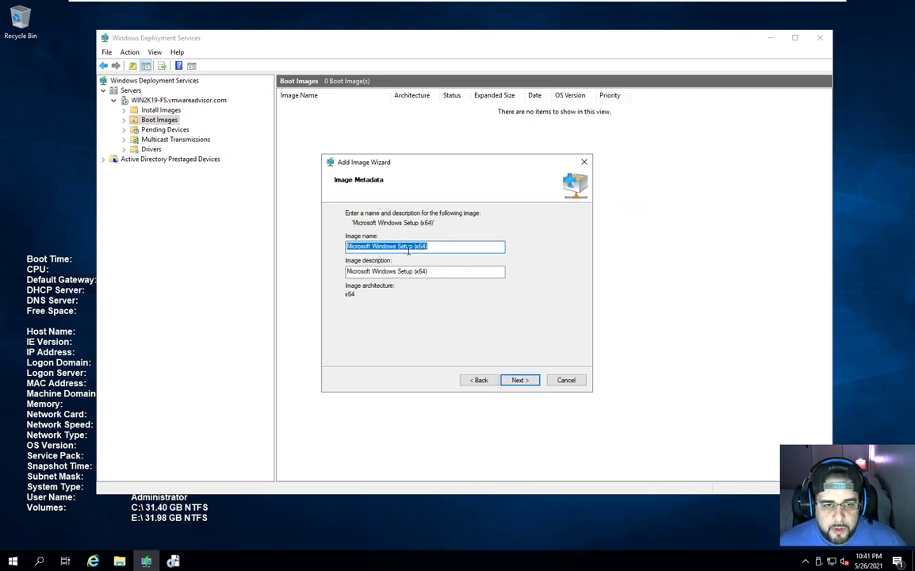
click(446, 247)
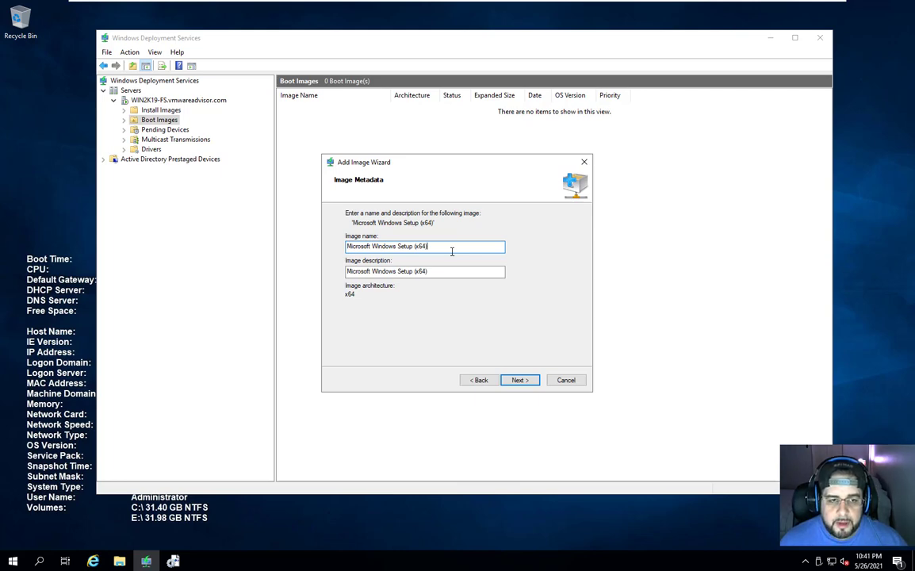
click(518, 381)
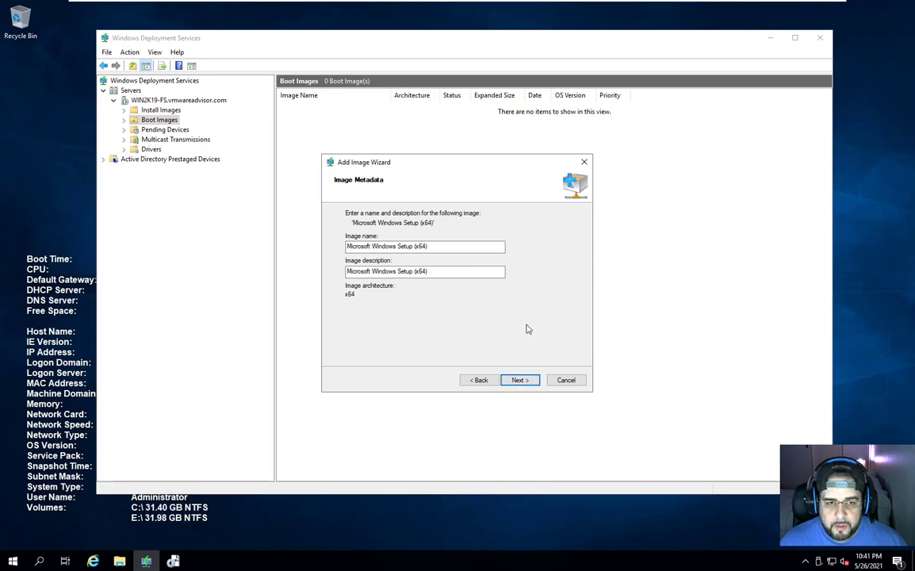
click(530, 383)
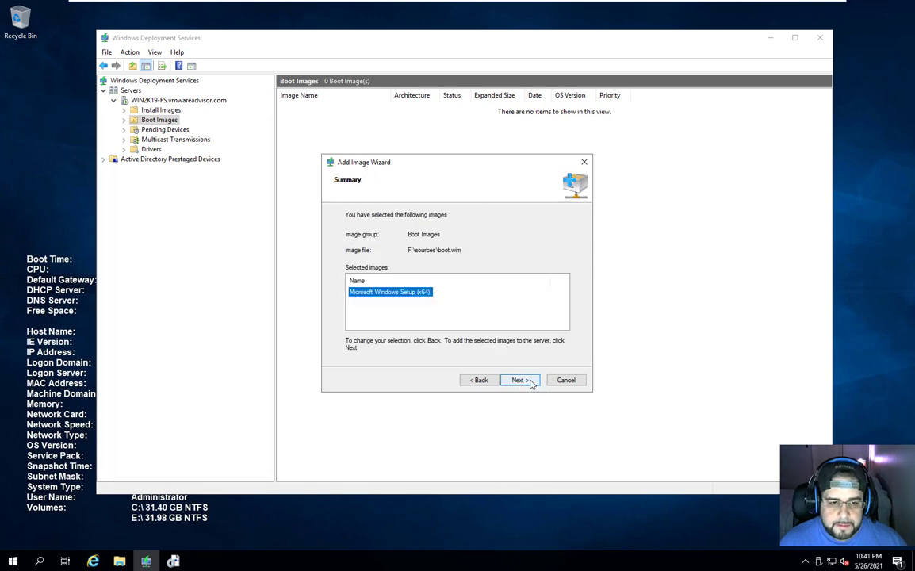
click(519, 380)
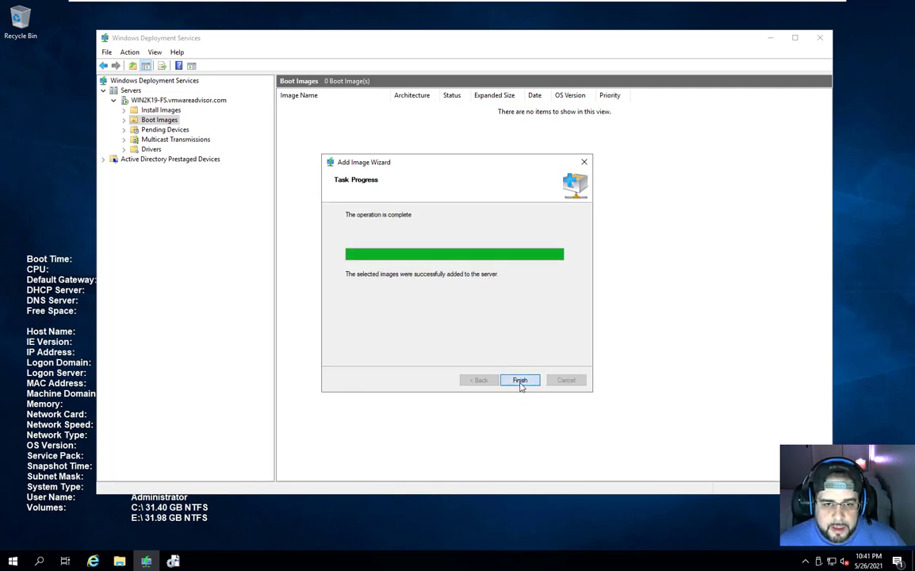
click(520, 381)
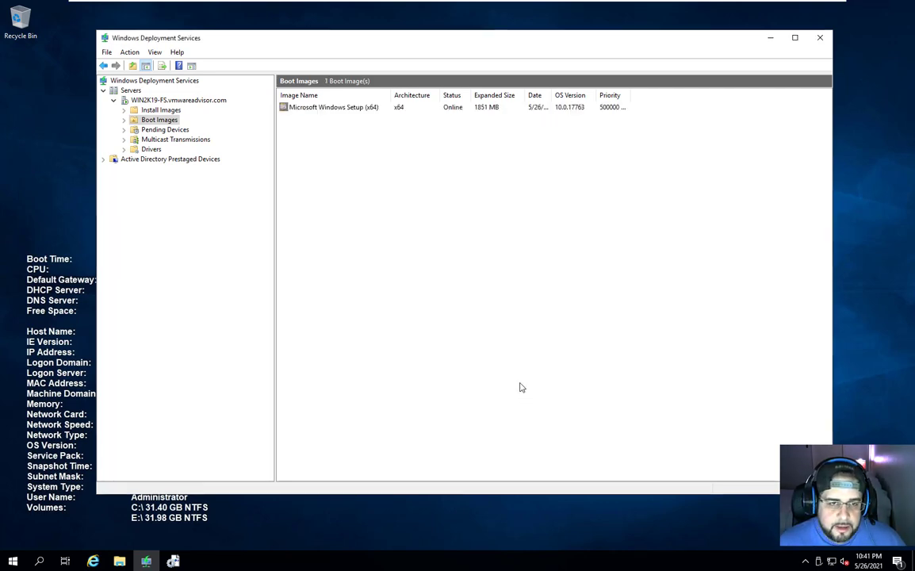
right_click(334, 117)
right_click(328, 108)
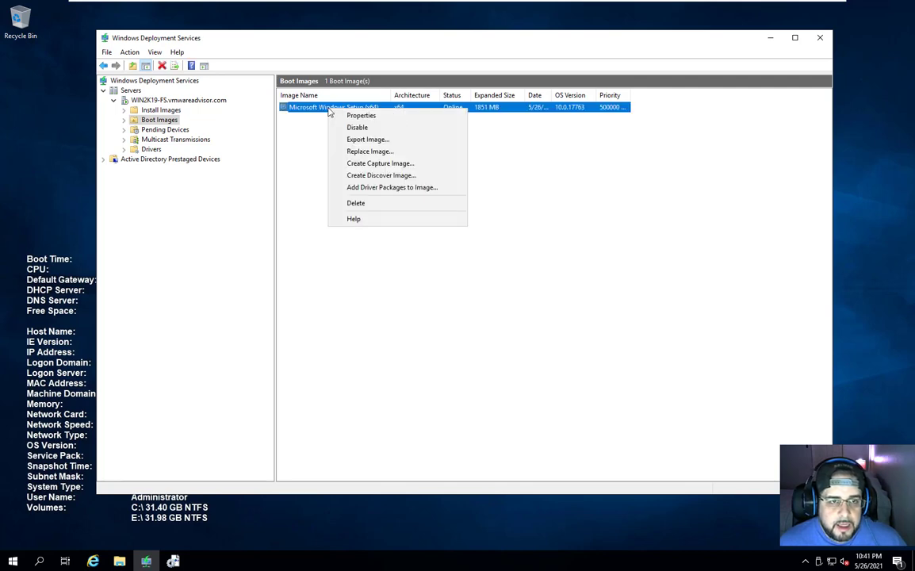
click(393, 141)
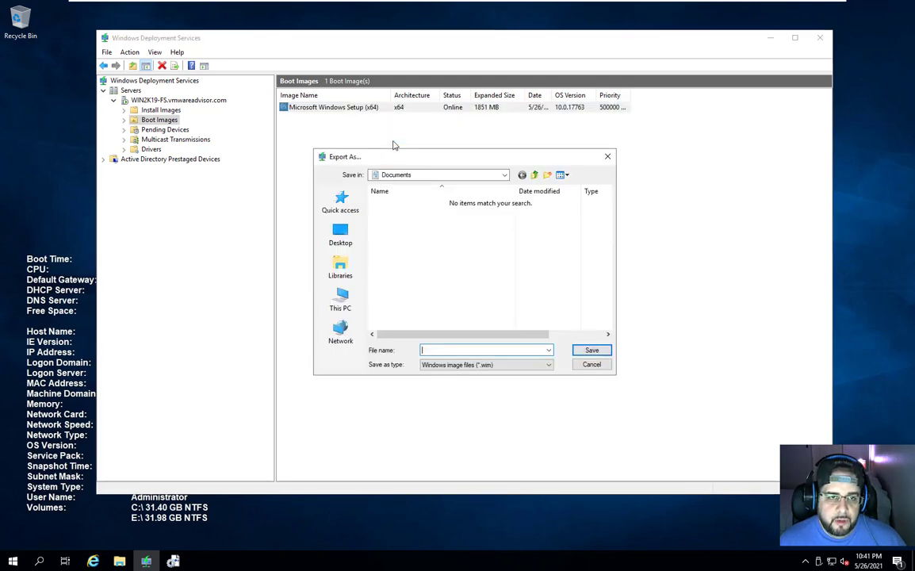
click(608, 364)
right_click(375, 107)
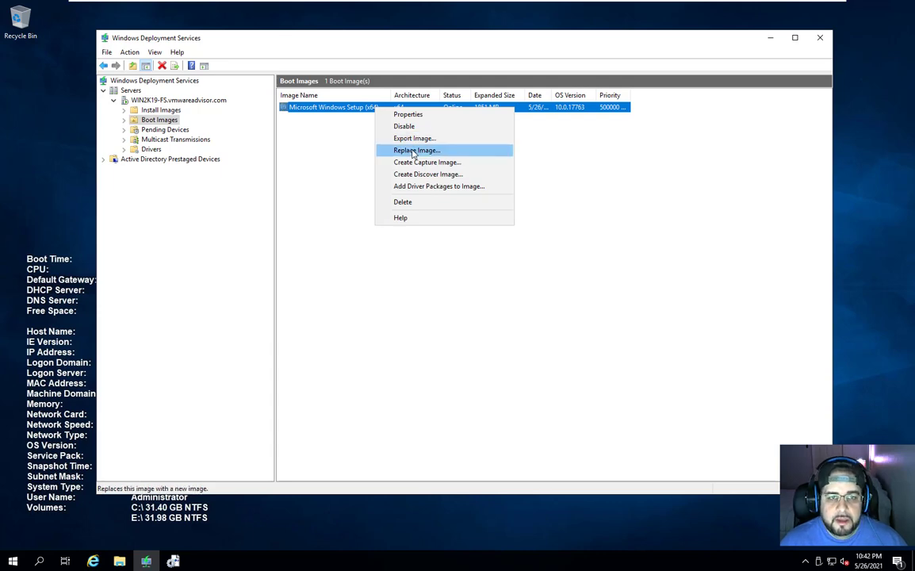
click(397, 114)
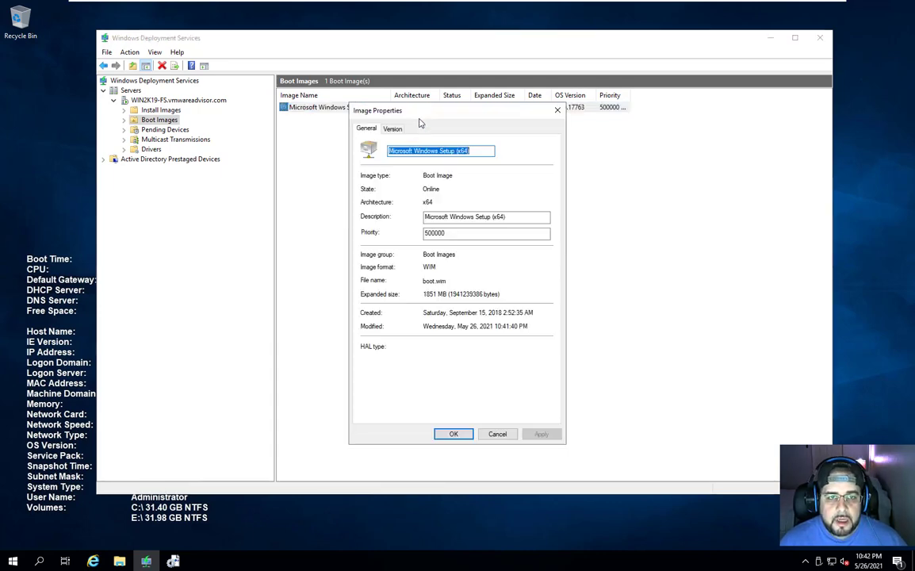
click(498, 436)
right_click(370, 107)
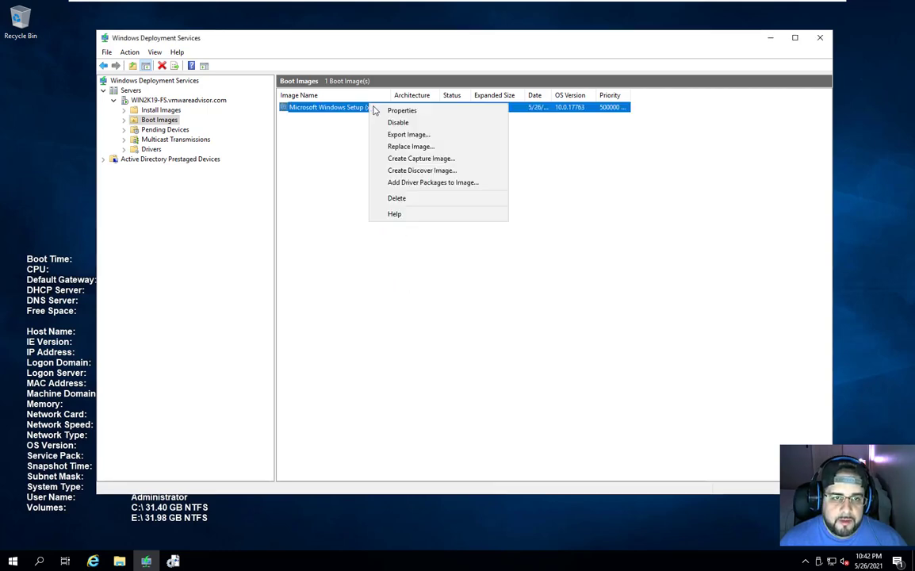
click(385, 120)
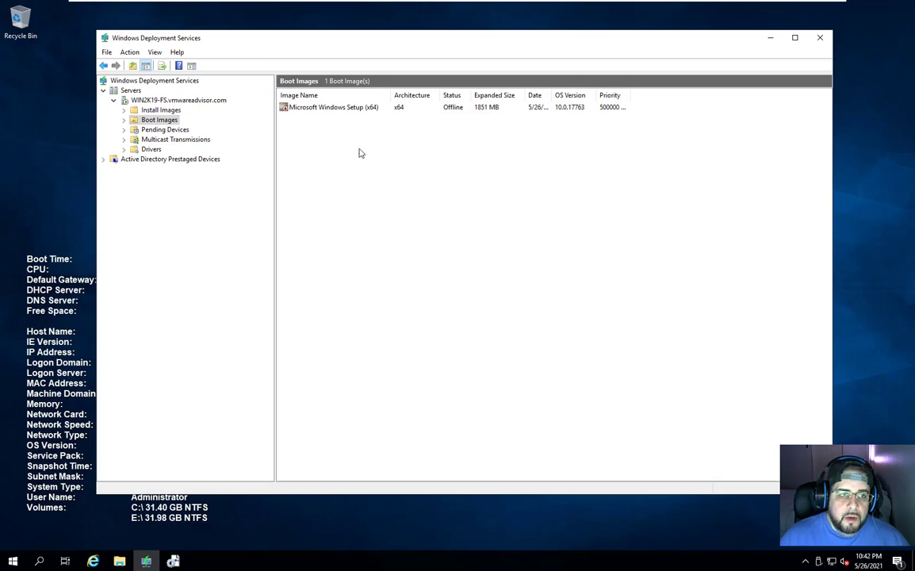
click(331, 109)
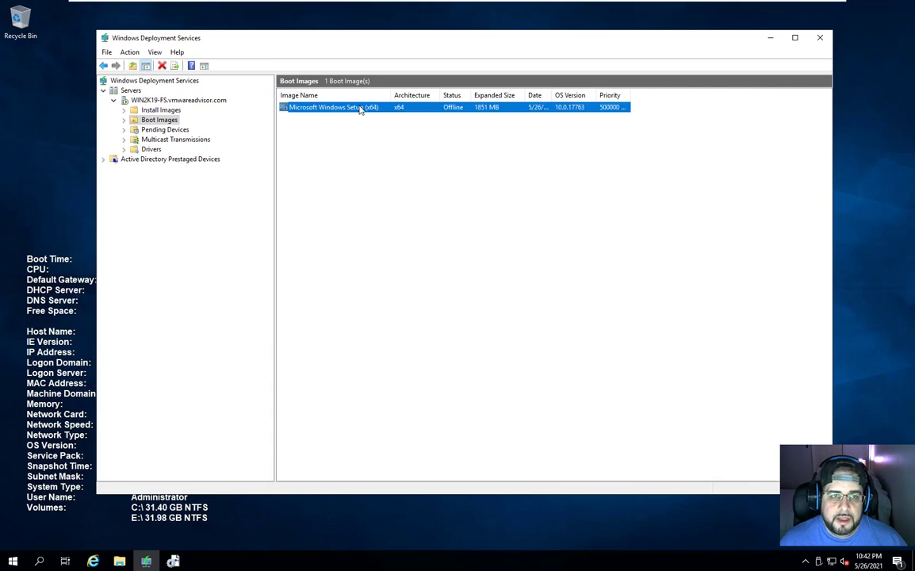
right_click(359, 109)
click(372, 127)
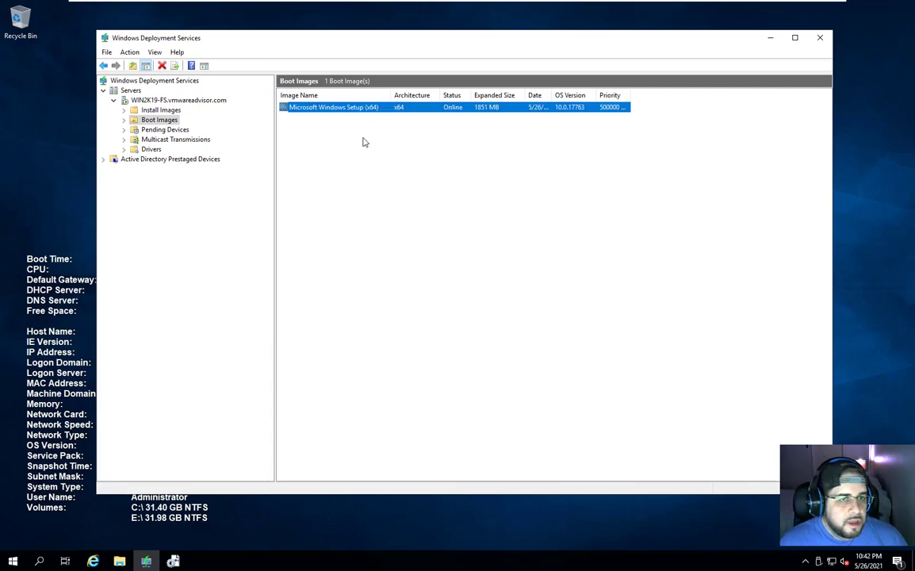
- Create an install image group named Server 2019
click(166, 110)
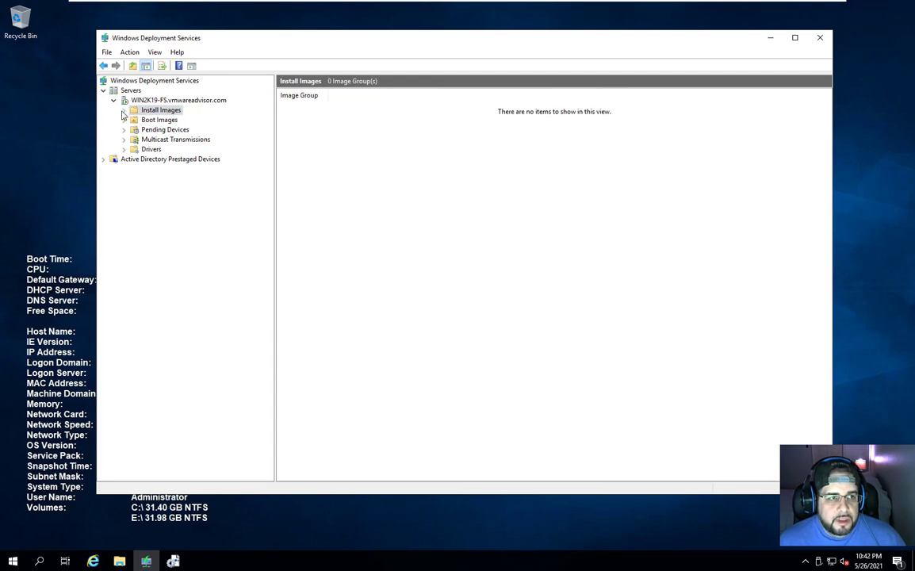
right_click(316, 129)
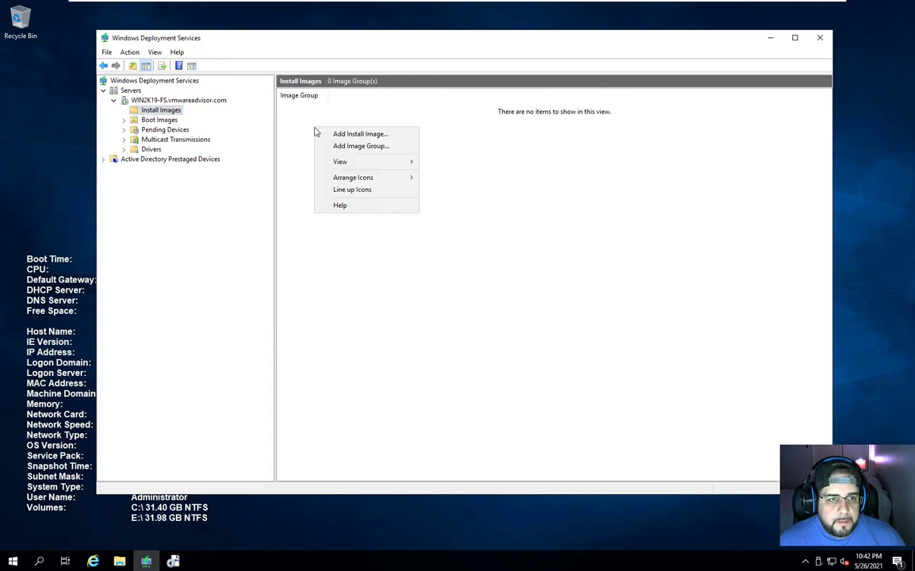
click(398, 151)
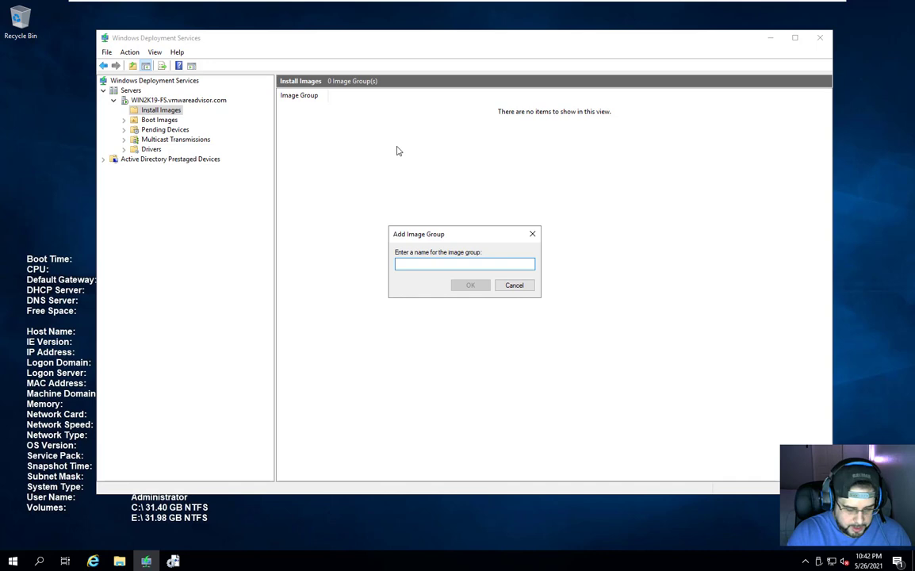
text(Server)
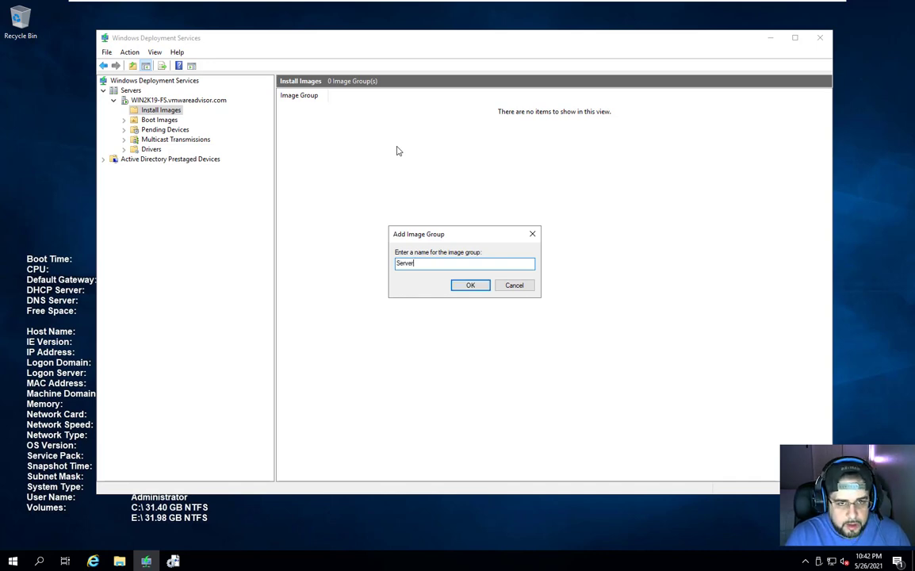
text( 2019)
key(Return)
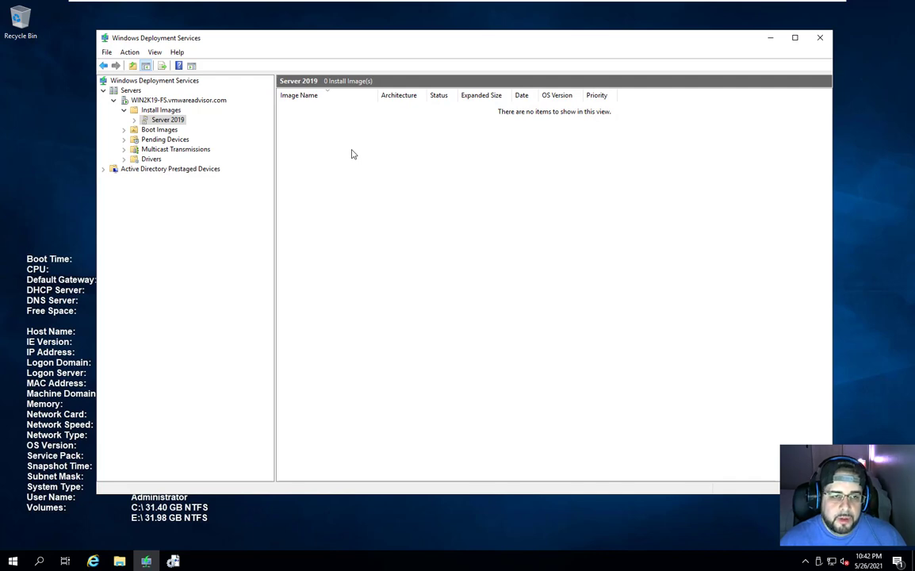
- Create a second install image group named Win10 Ent
right_click(179, 110)
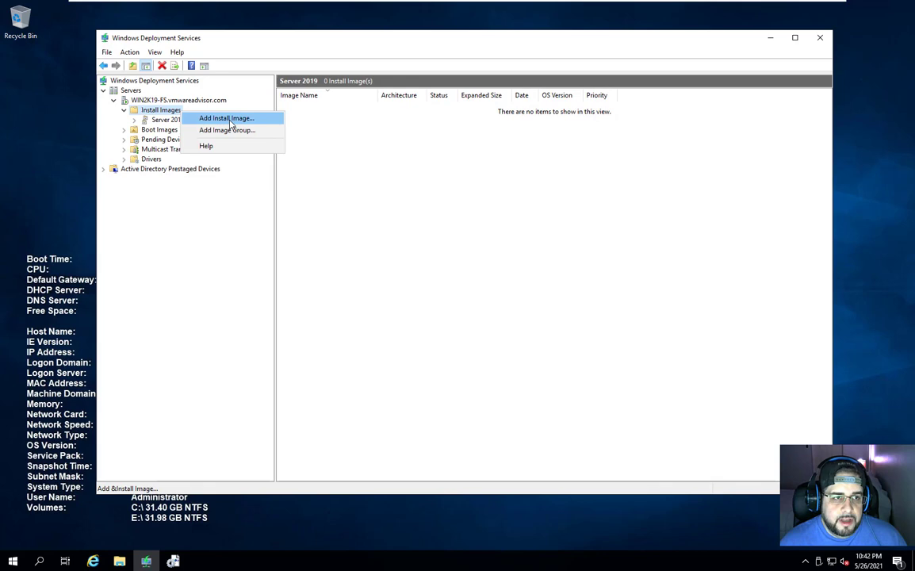
click(256, 131)
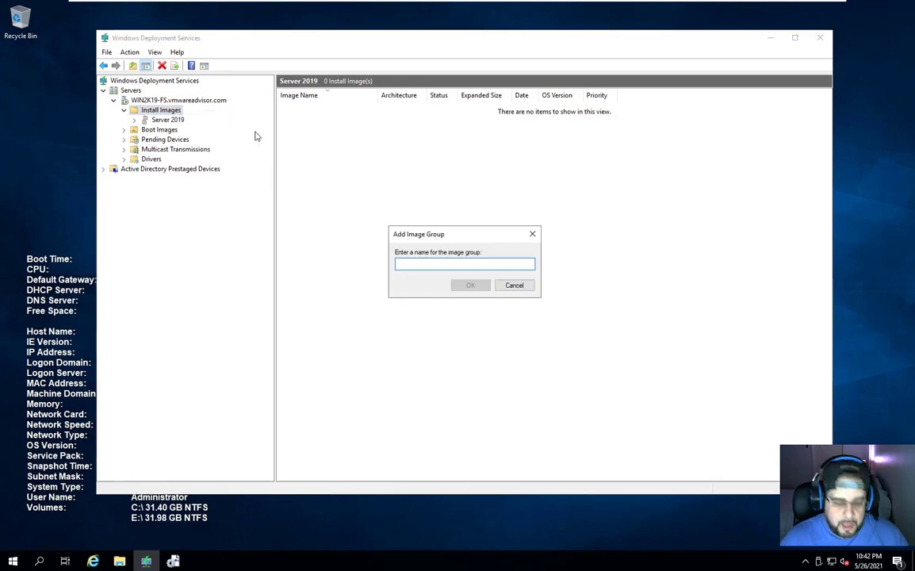
text(Win10)
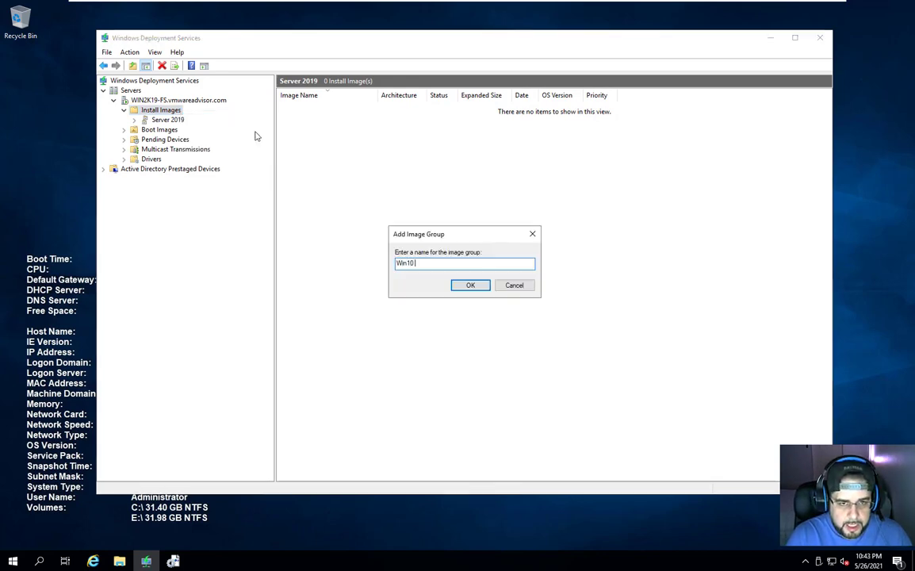
text( Ent)
key(Return)
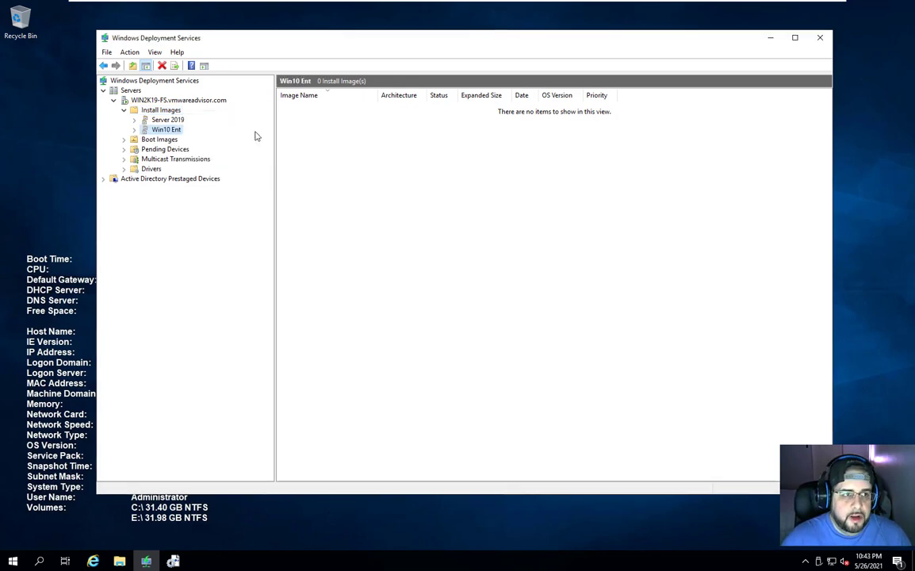
- Create a third image group named Win7, then view the Server 2019 group
right_click(331, 148)
right_click(166, 109)
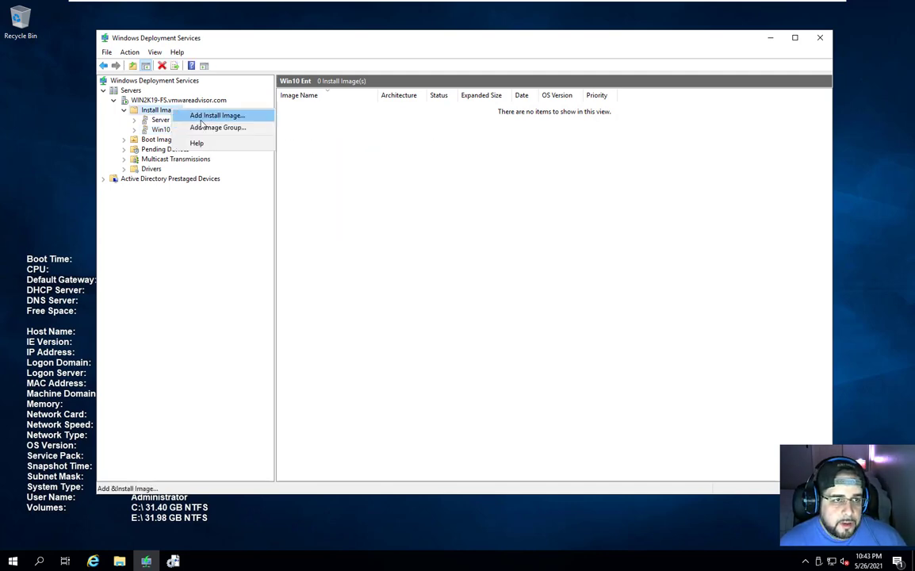
click(213, 127)
text(W)
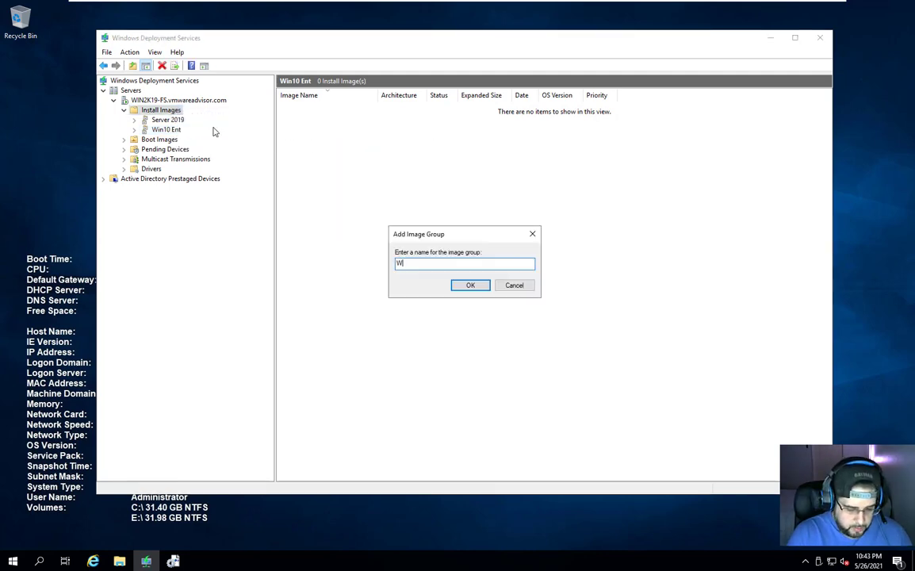
text(in7)
key(Return)
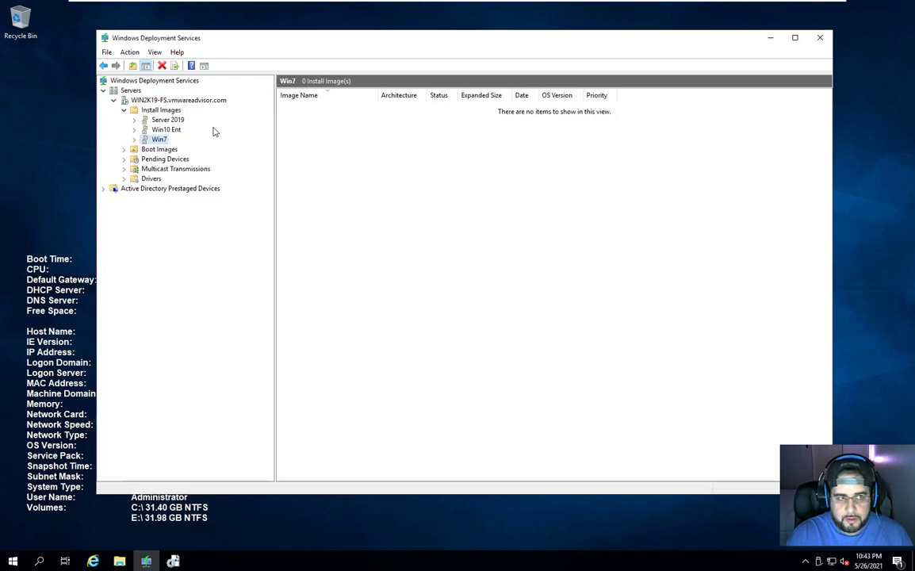
click(171, 118)
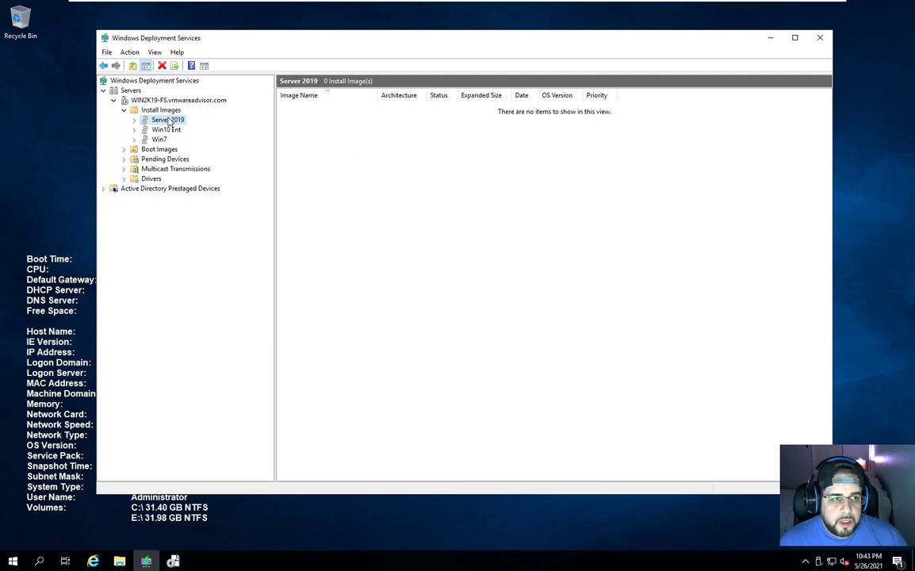
- Add an install image to Server 2019 from F:\sources\install.wim and advance to its edition list
right_click(331, 129)
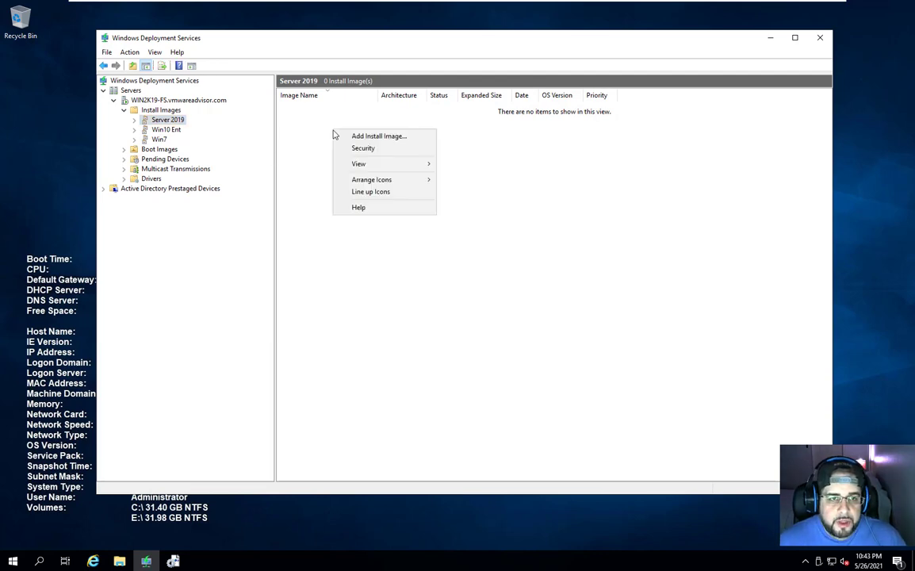
click(388, 138)
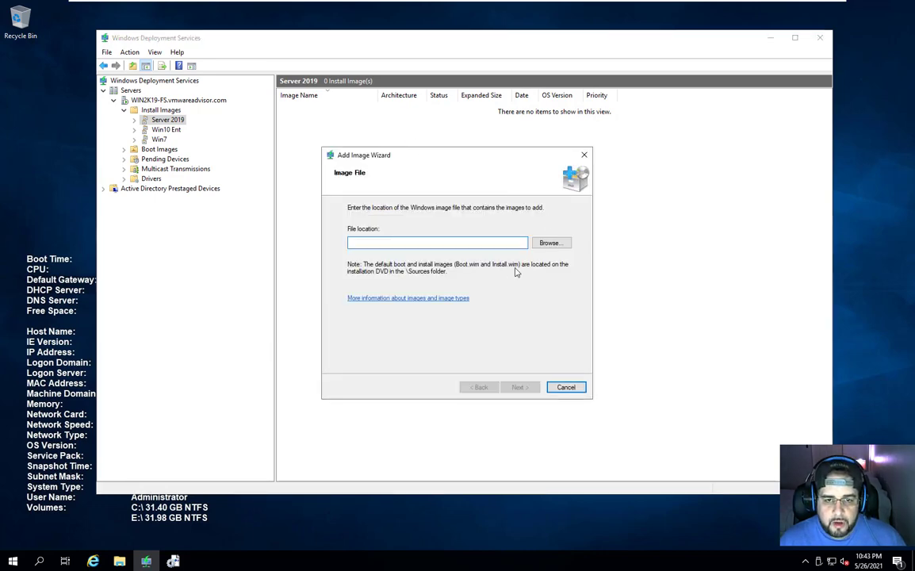
click(551, 243)
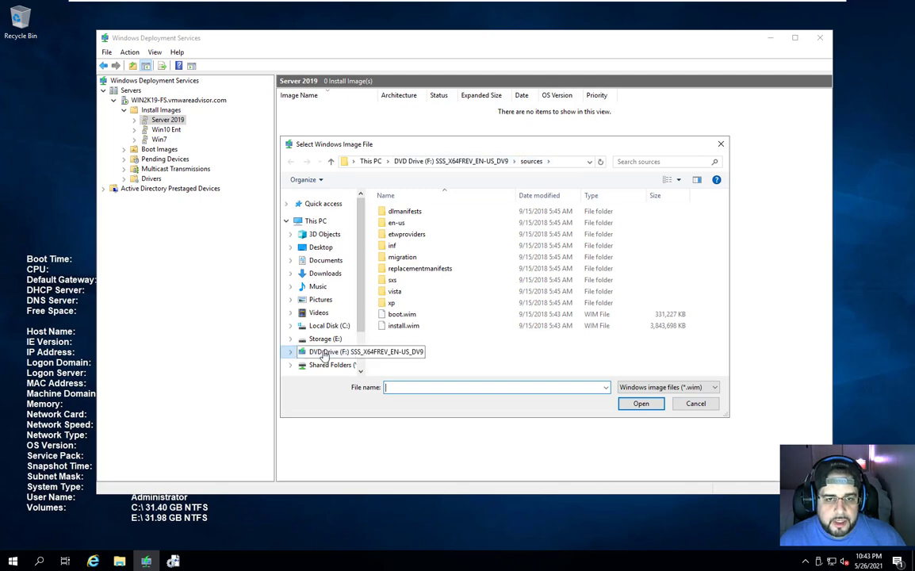
click(402, 330)
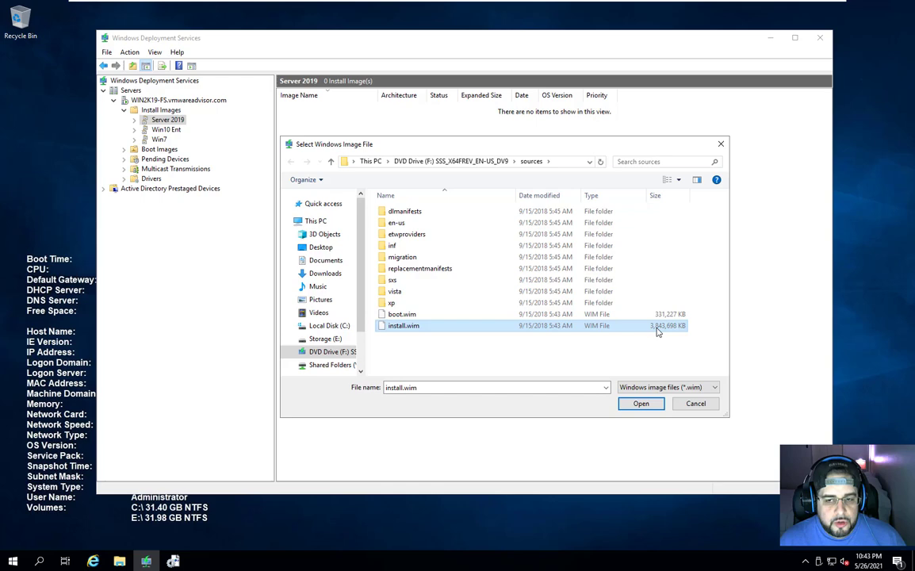
click(641, 409)
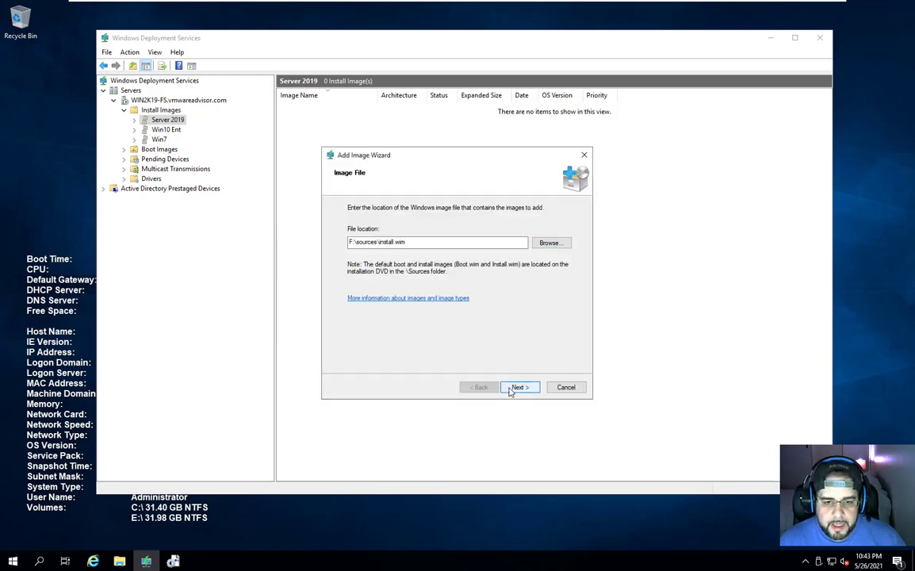
click(511, 390)
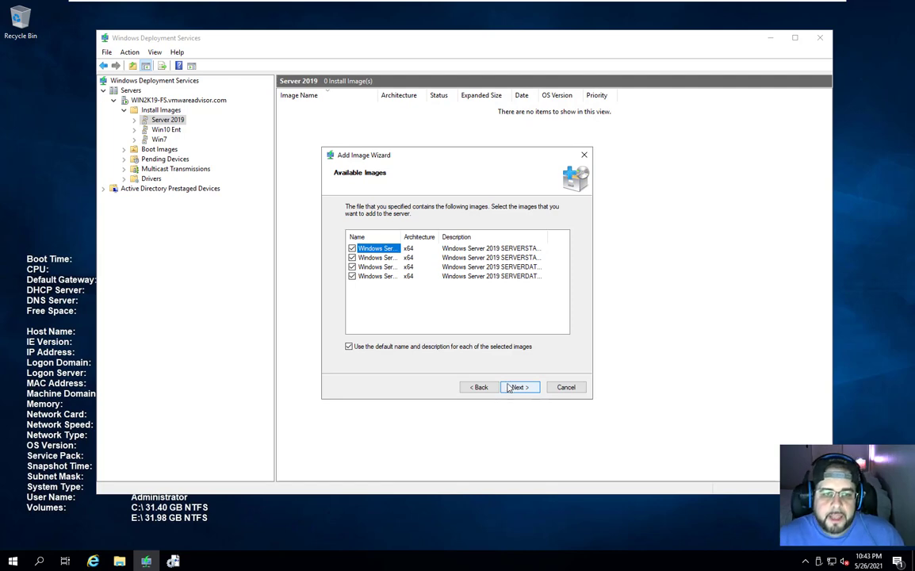
- Review the SERVERDATACENTERCORE, SERVERDATACENTER and SERVERSTANDARD entries, keep all ticked, and disable default names and descriptions
drag(402, 237, 523, 238)
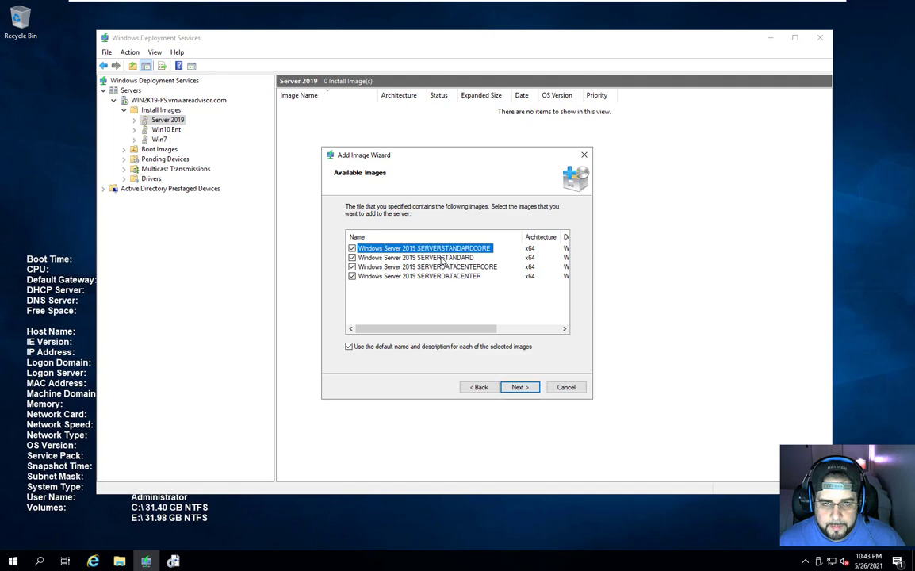
click(440, 268)
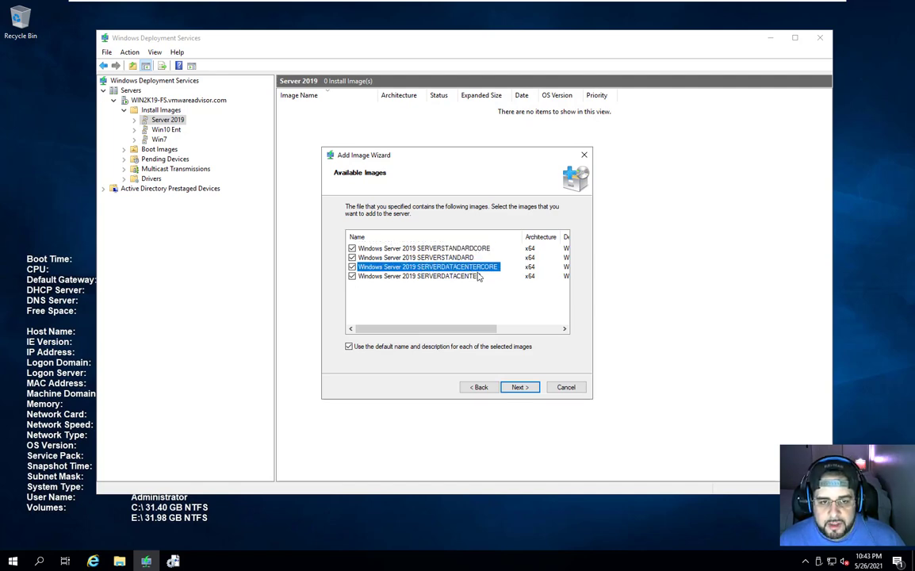
click(458, 276)
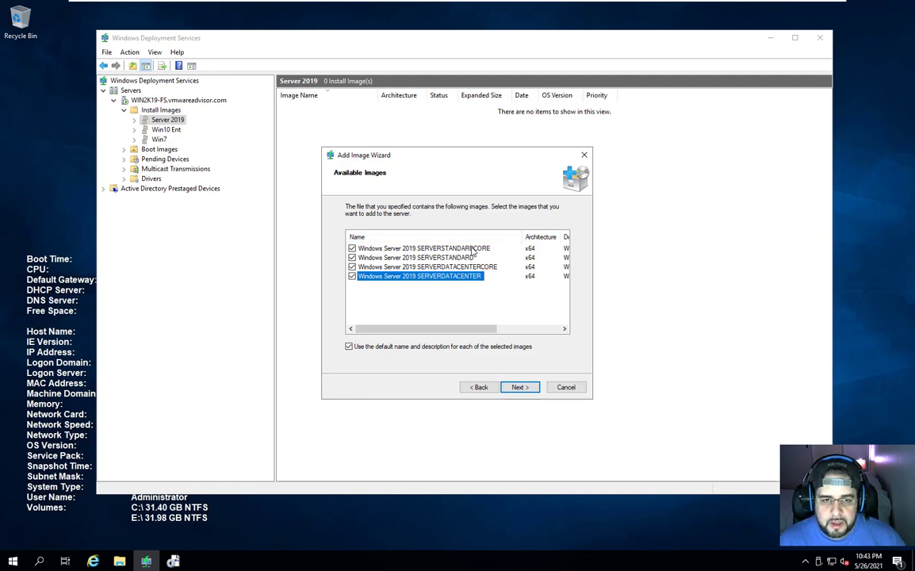
click(475, 256)
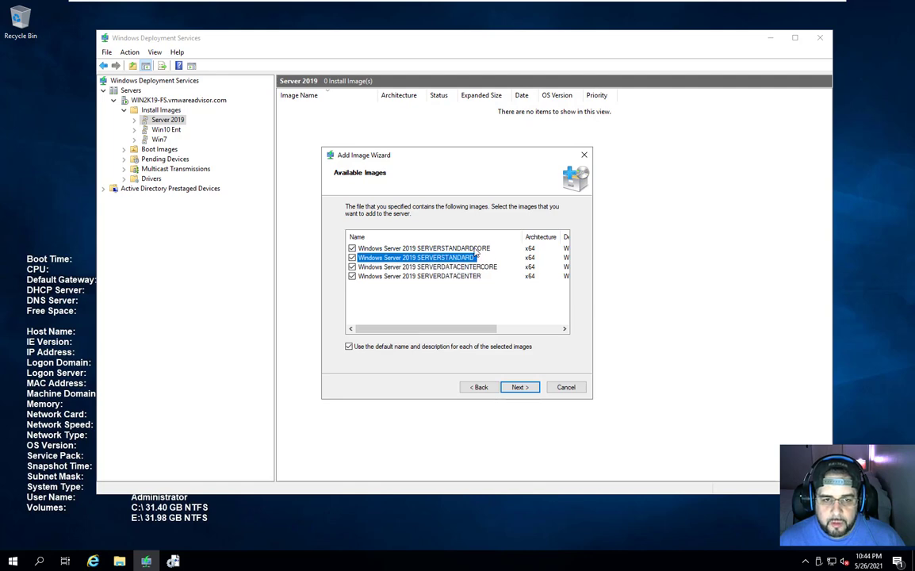
click(501, 329)
click(400, 329)
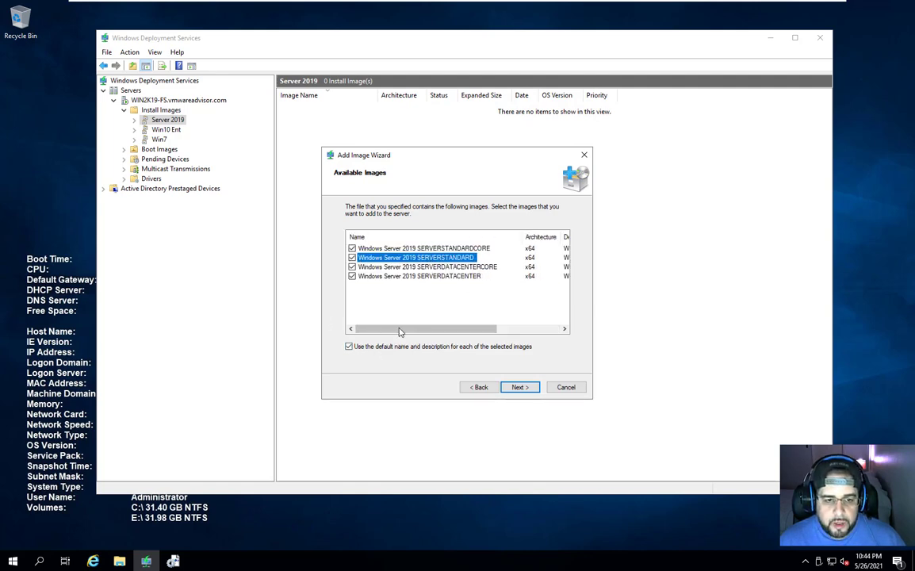
click(349, 347)
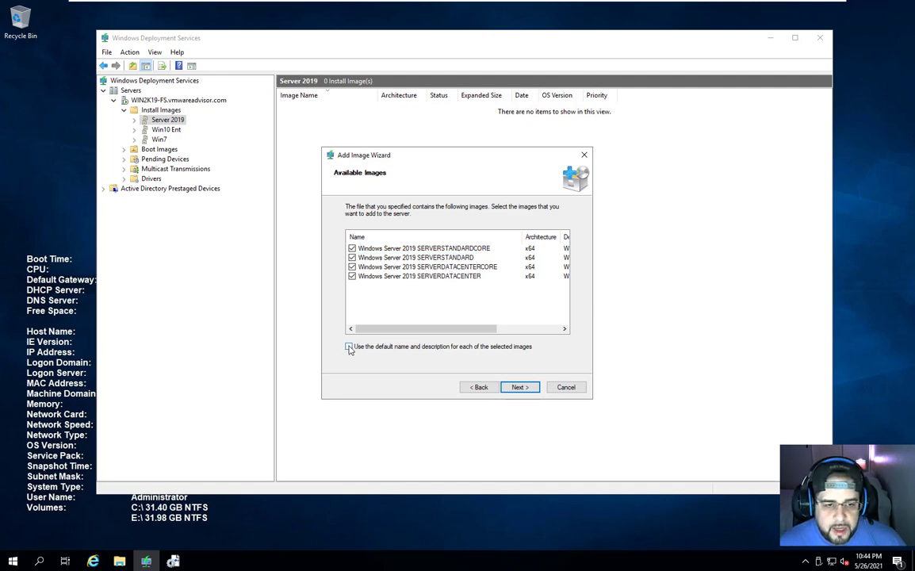
- Name the first image WIN2K19 STD Core and use that as its description
click(520, 388)
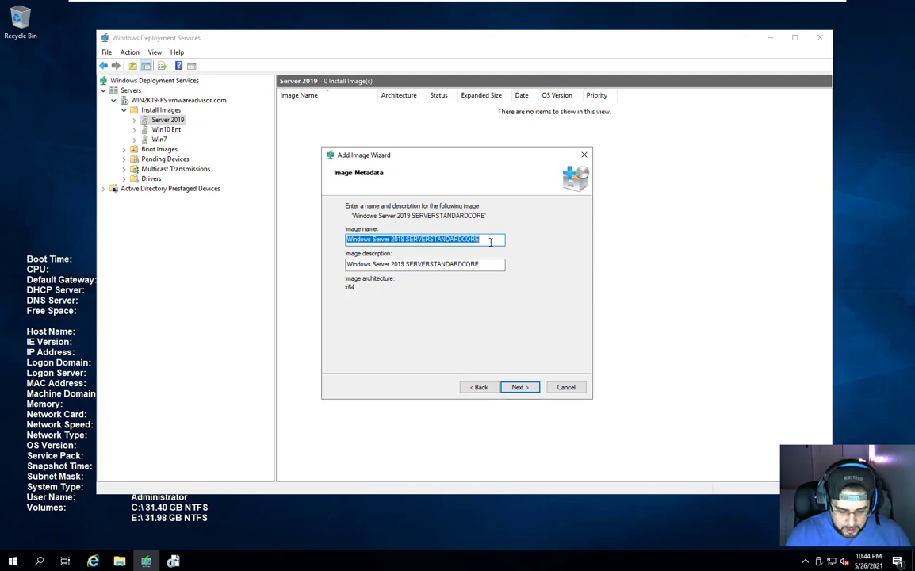
text(Wi)
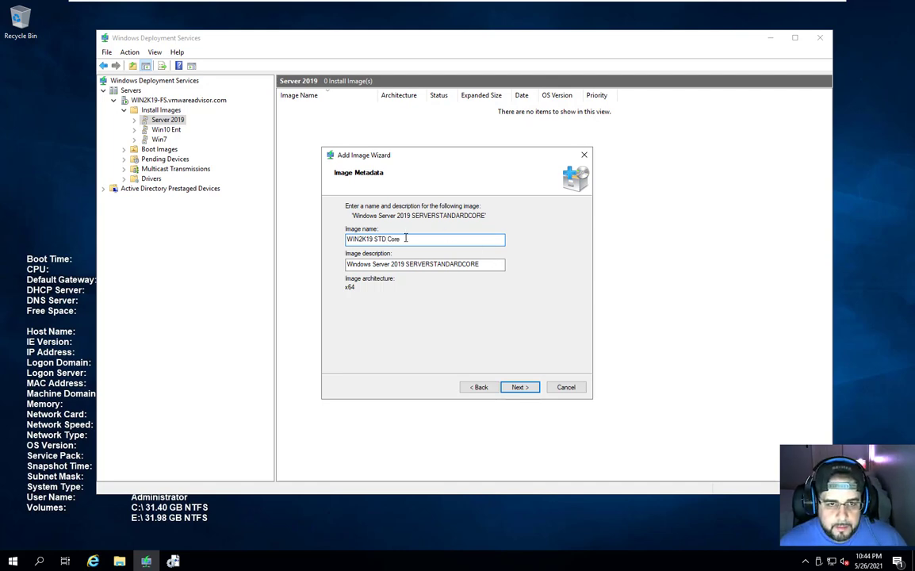
drag(467, 239, 307, 238)
key(ctrl+c)
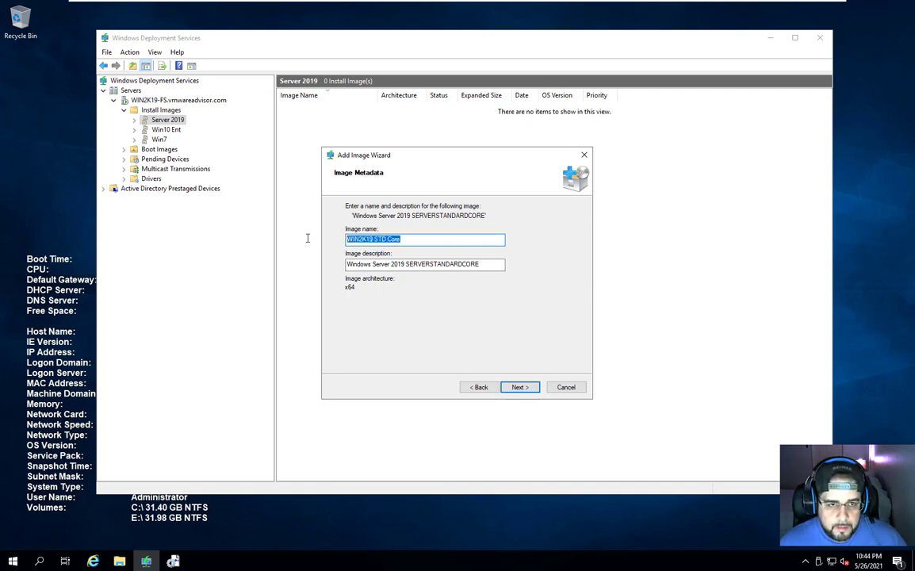
click(405, 264)
drag(493, 265, 209, 258)
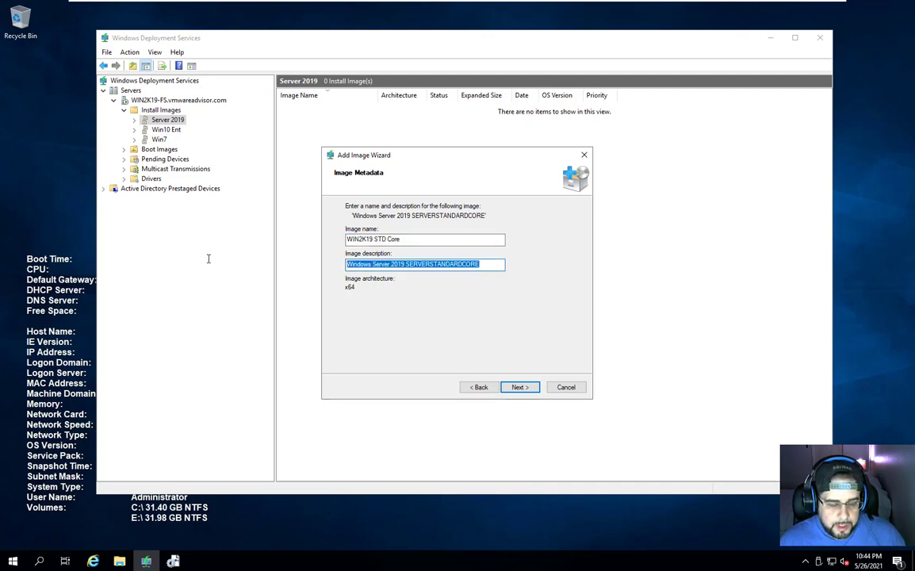
key(ctrl+v)
- Name the SERVERSTANDARD image WIN2K19 STD, with the same text as its description
click(519, 387)
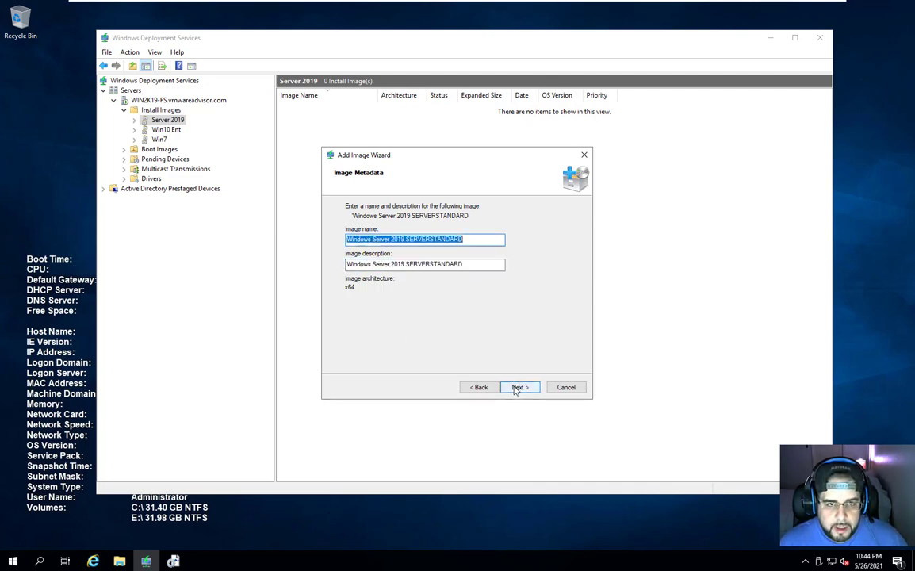
key(ctrl+v)
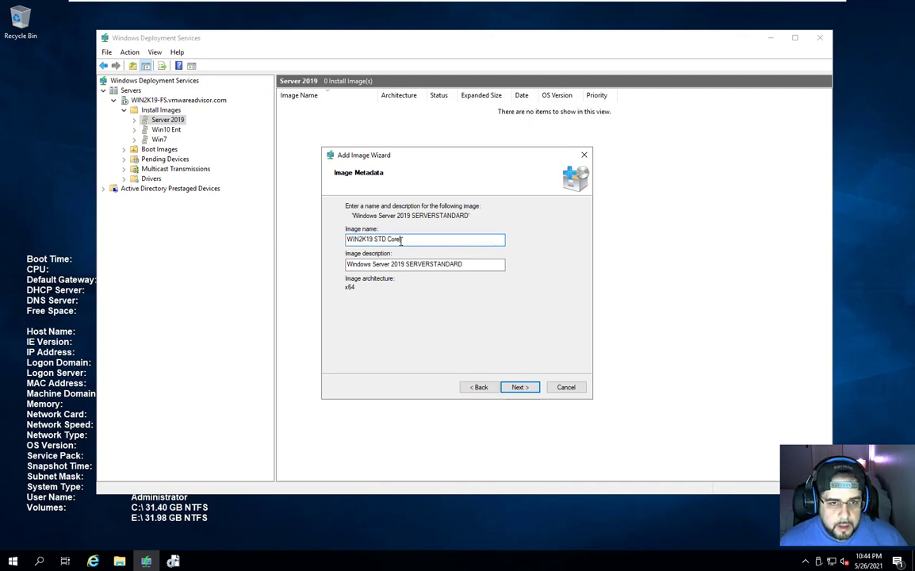
double_click(395, 238)
key(BackSpace)
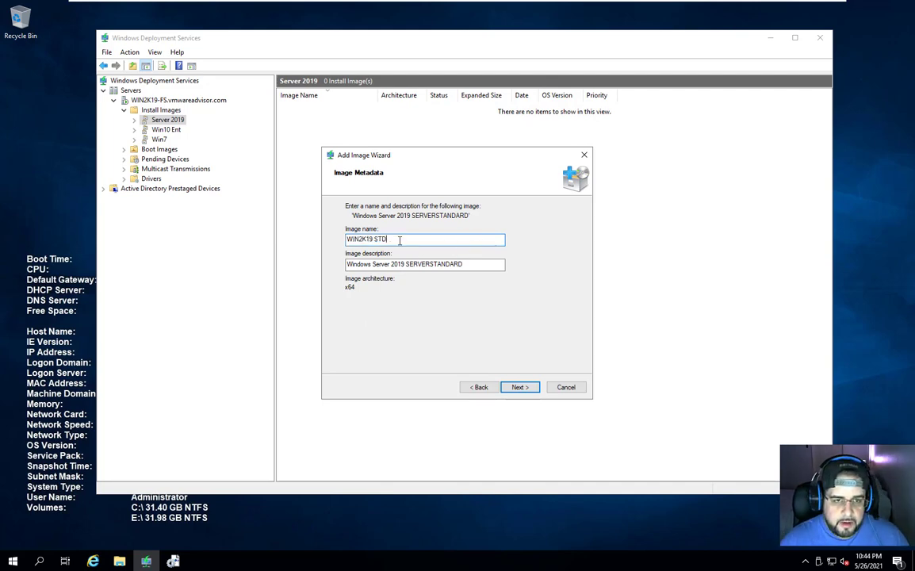
drag(457, 264, 211, 270)
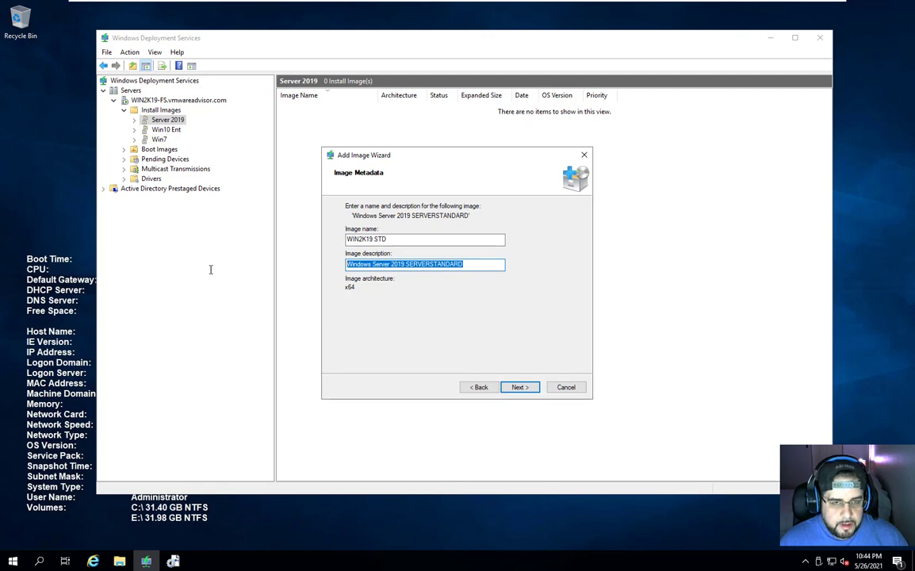
key(ctrl+v)
double_click(395, 264)
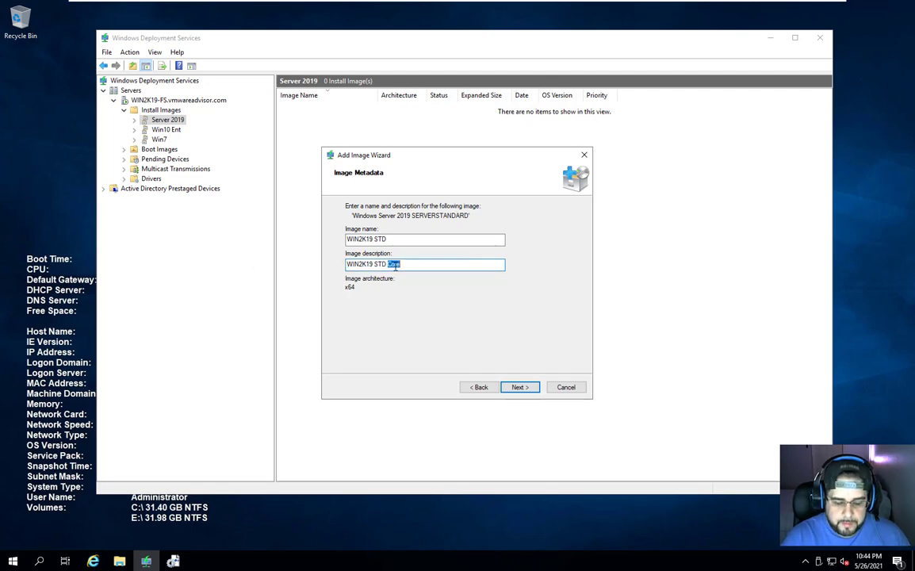
key(BackSpace)
- Name the SERVERDATACENTERCORE image WIN2K19 DATA Core, with a matching description
click(520, 387)
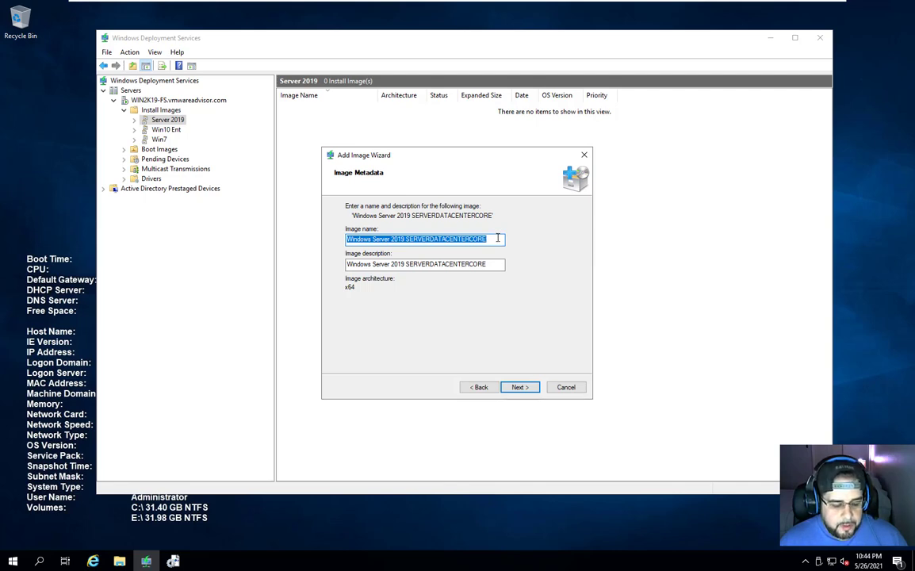
key(ctrl+v)
drag(386, 239, 375, 240)
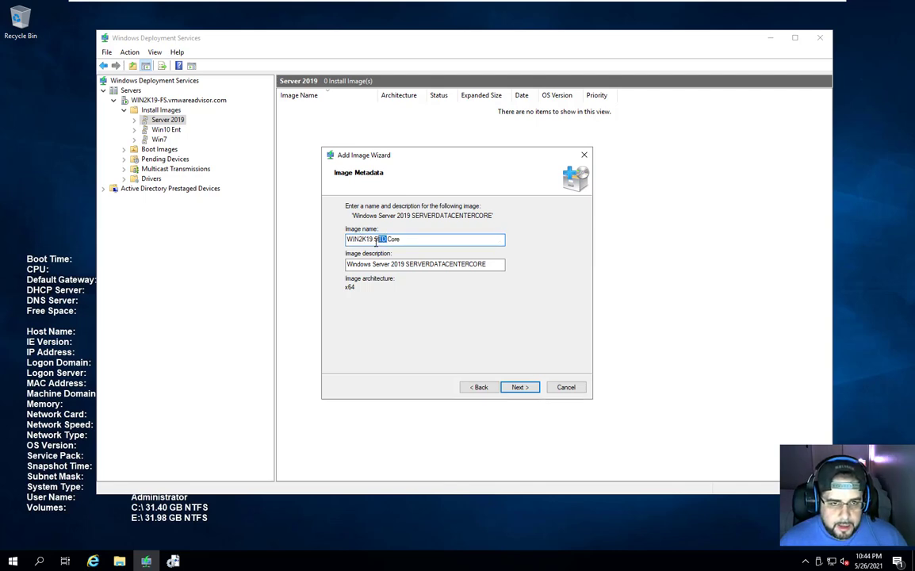
text(DATA)
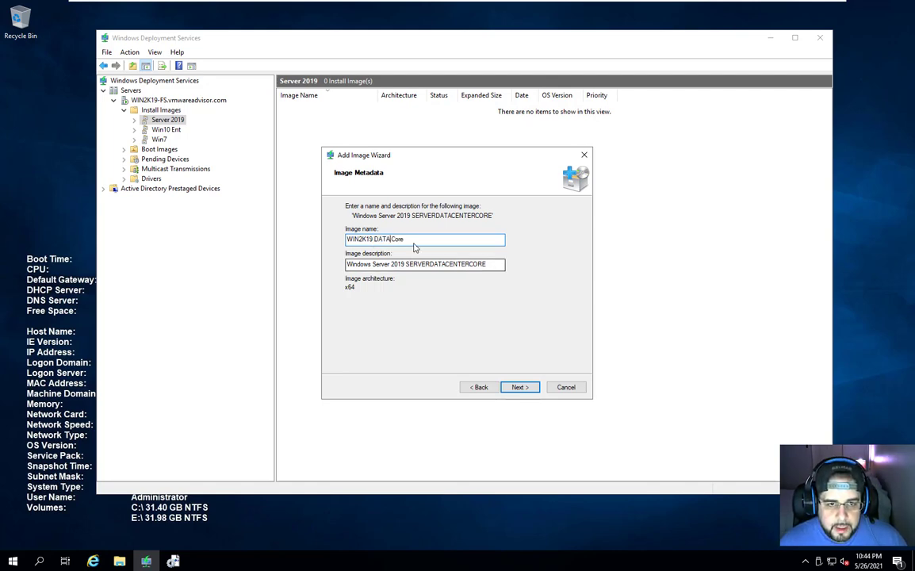
drag(403, 238, 321, 243)
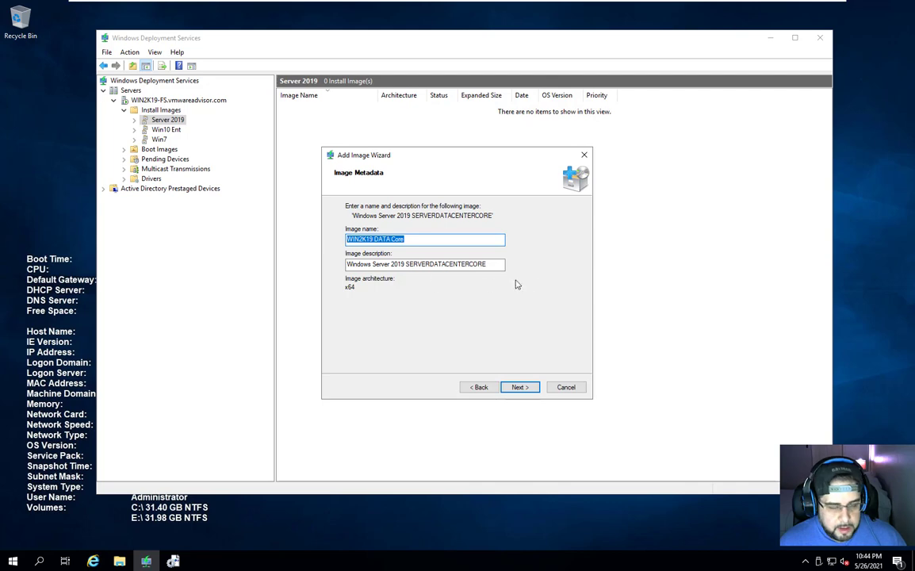
drag(487, 264, 316, 264)
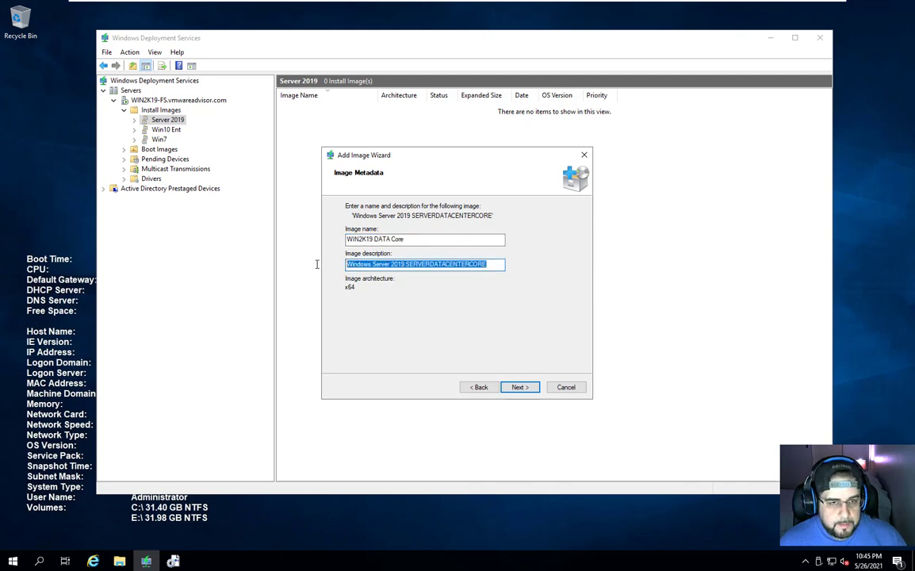
text(WIN2K19 DATA Core)
- Name the SERVERDATACENTER image WIN2K19 DATA with matching description, then start adding all four
click(519, 387)
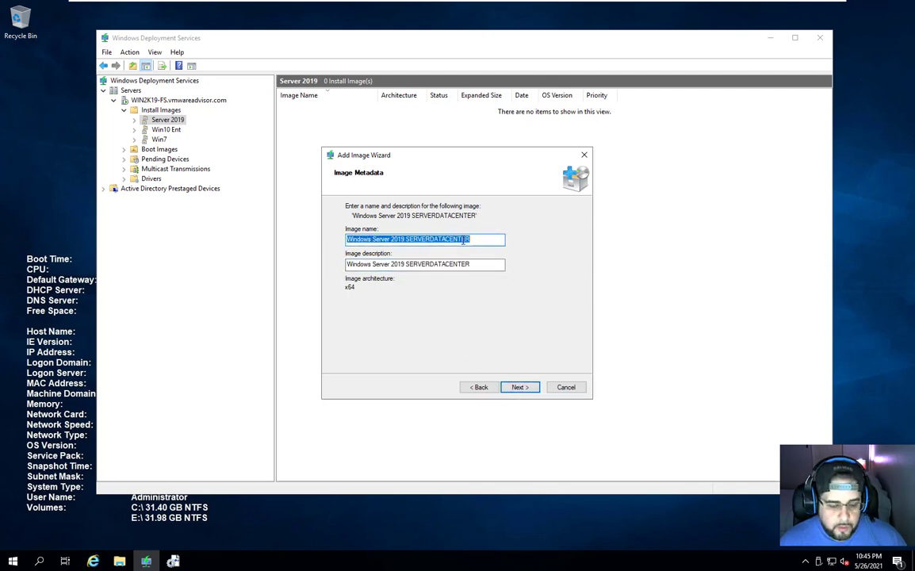
text(WIN2K19 DATA Core)
double_click(397, 239)
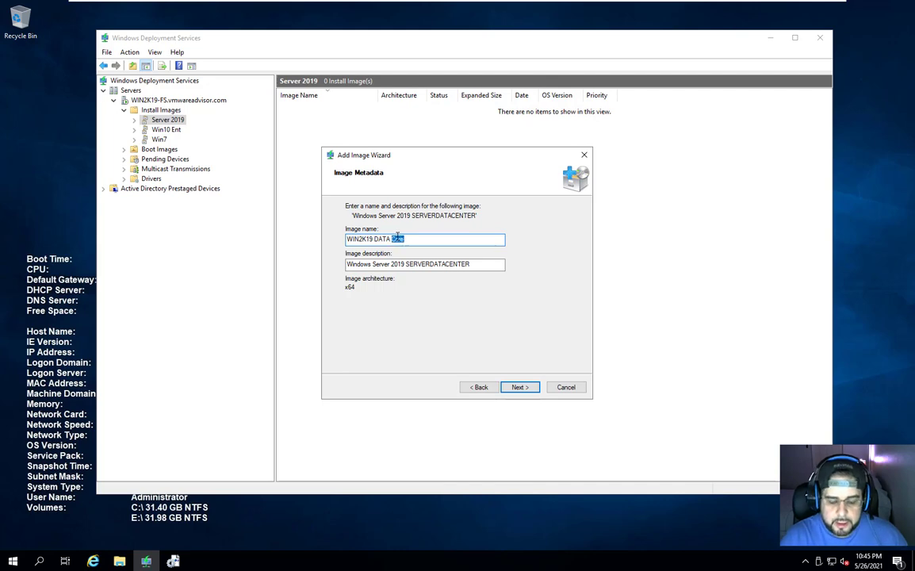
key(BackSpace)
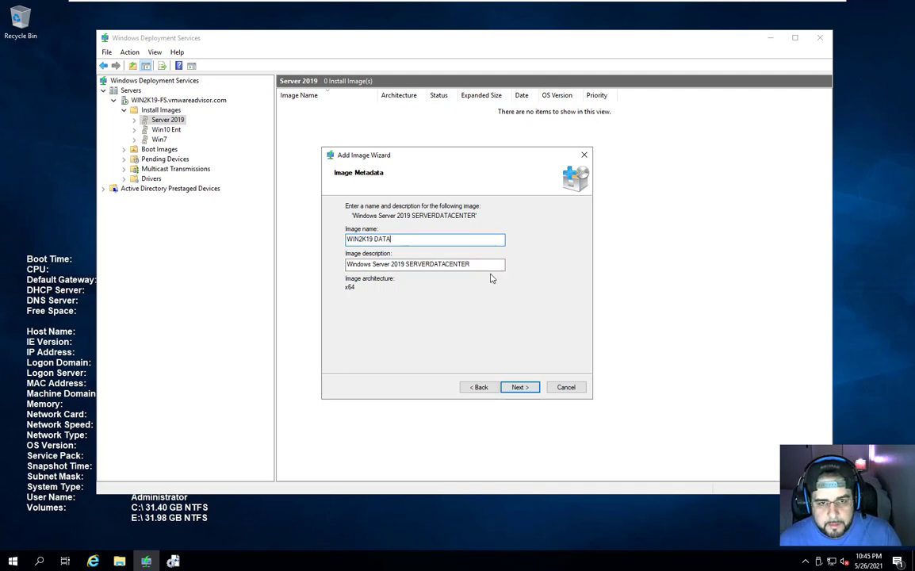
drag(490, 270, 313, 259)
text(WIN2K19 DATA Core)
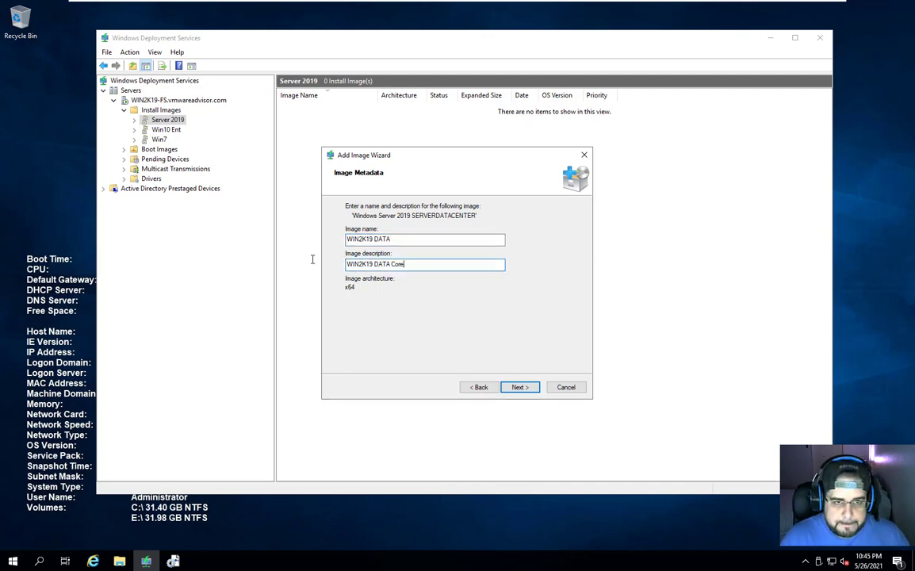
click(520, 389)
click(520, 388)
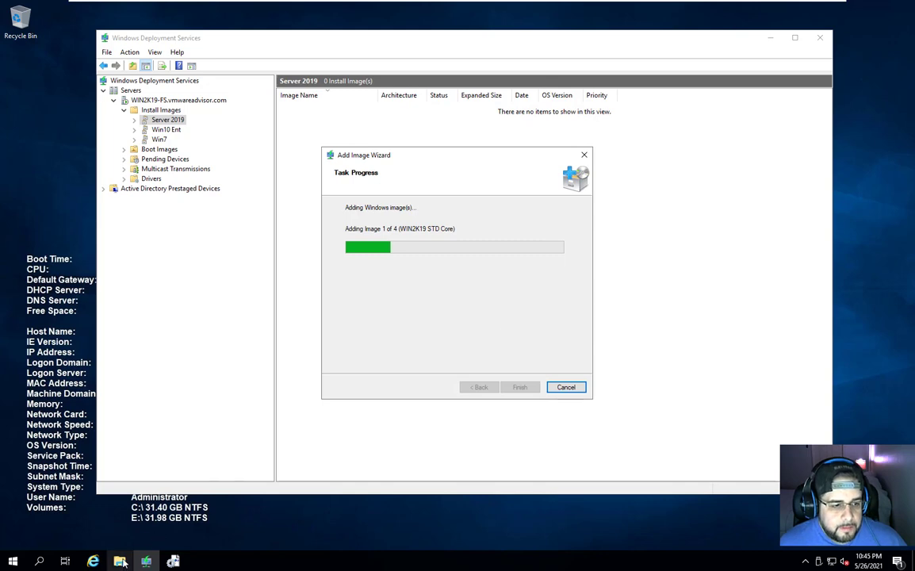
- Wait until all 4 Server 2019 images finish importing, then close the Add Image Wizard
key(alt+Tab)
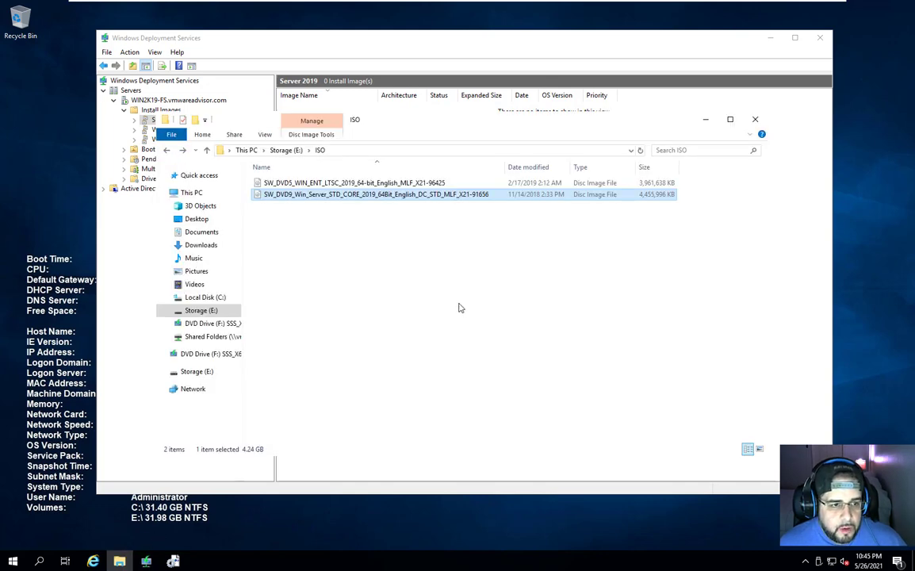
key(alt+Tab)
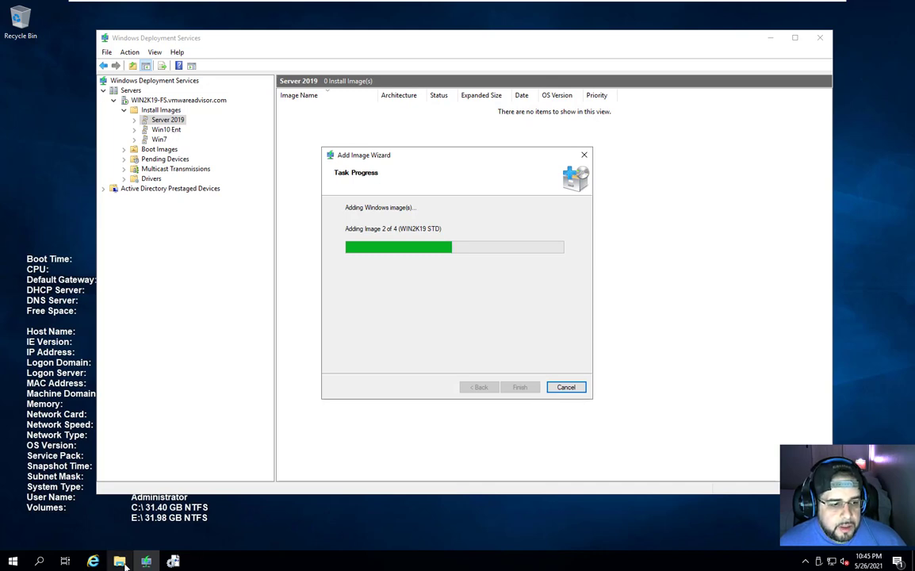
click(119, 561)
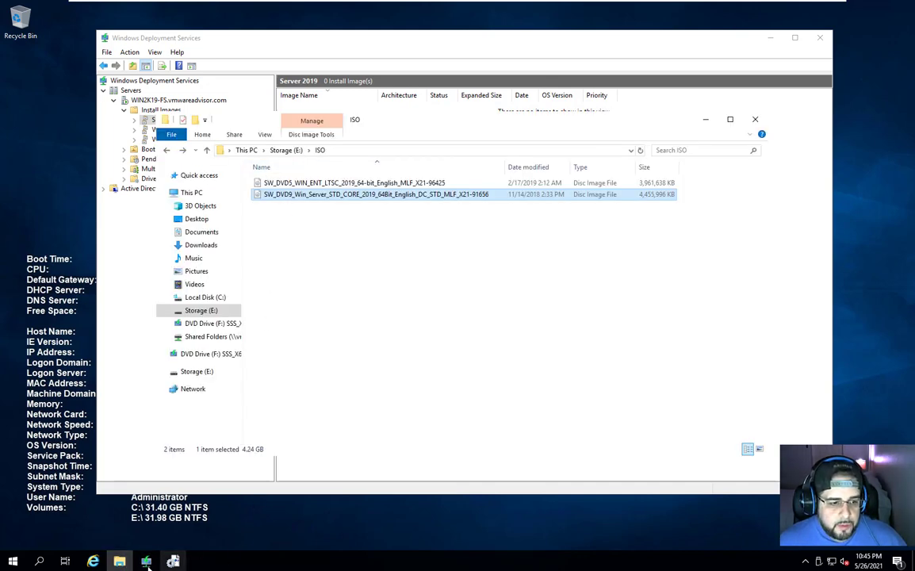
click(280, 459)
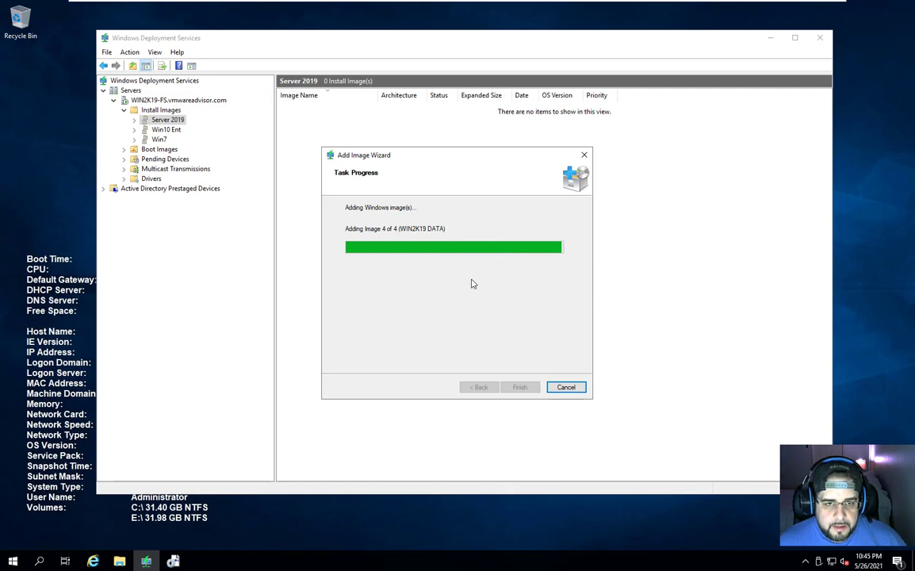
click(520, 387)
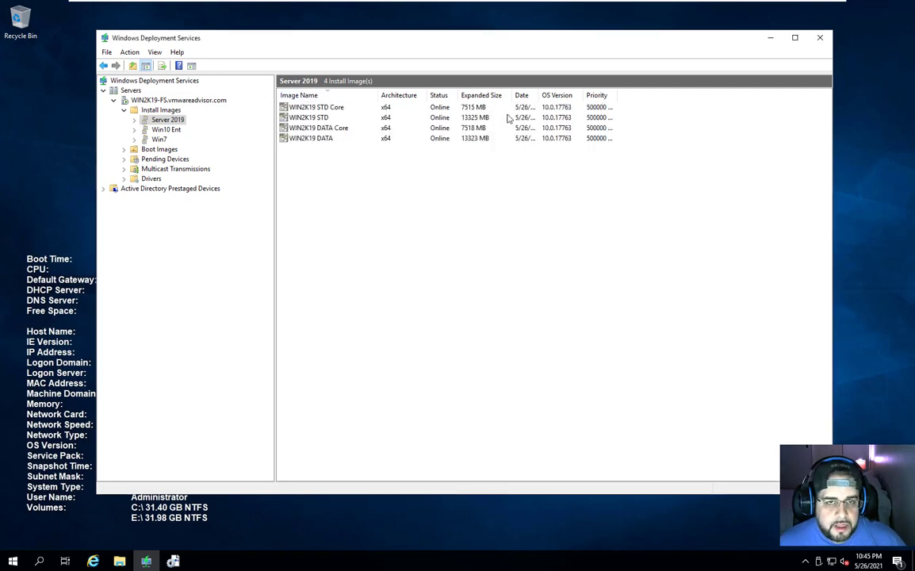
- Check the four Server 2019 images and take WIN2K19 DATA Core and WIN2K19 DATA offline
click(345, 111)
key(Down)
key(Down)
key(Down)
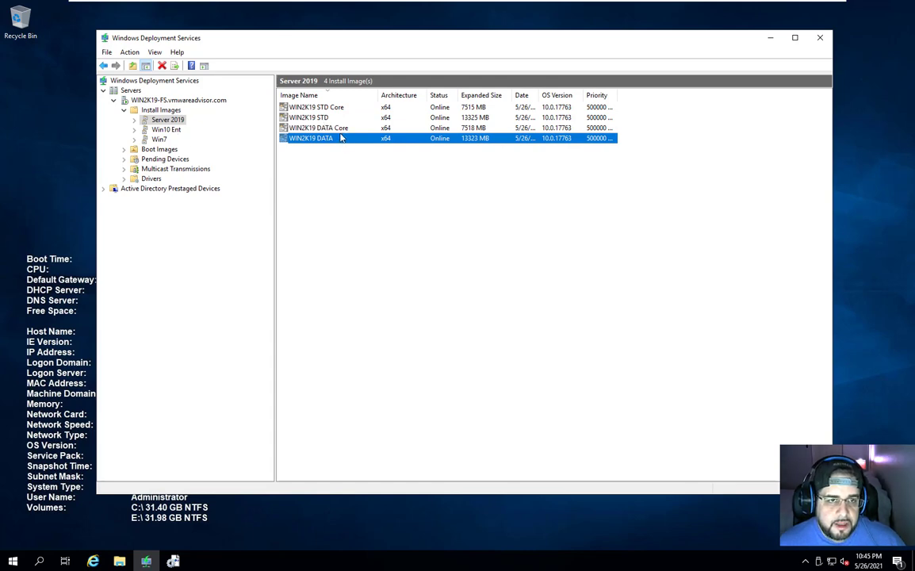
click(341, 107)
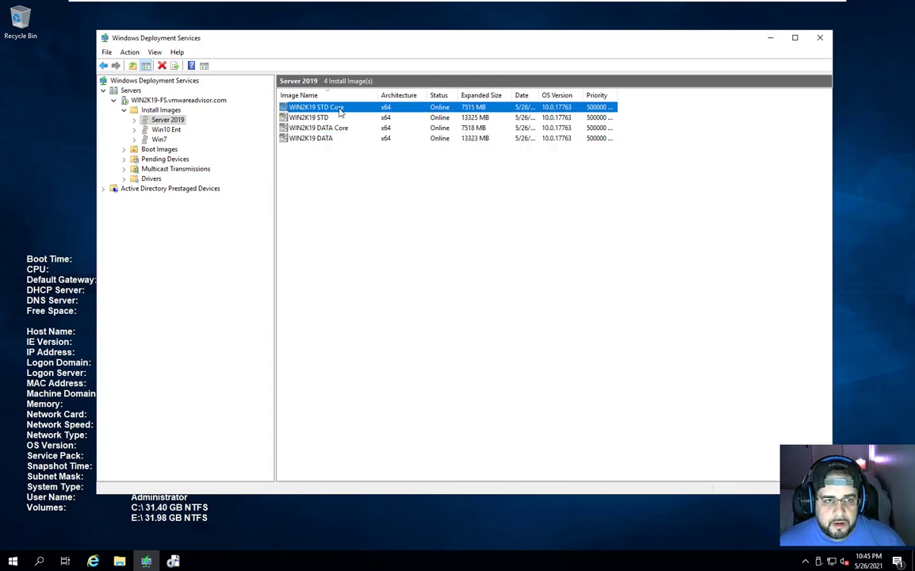
click(337, 118)
click(335, 128)
right_click(334, 128)
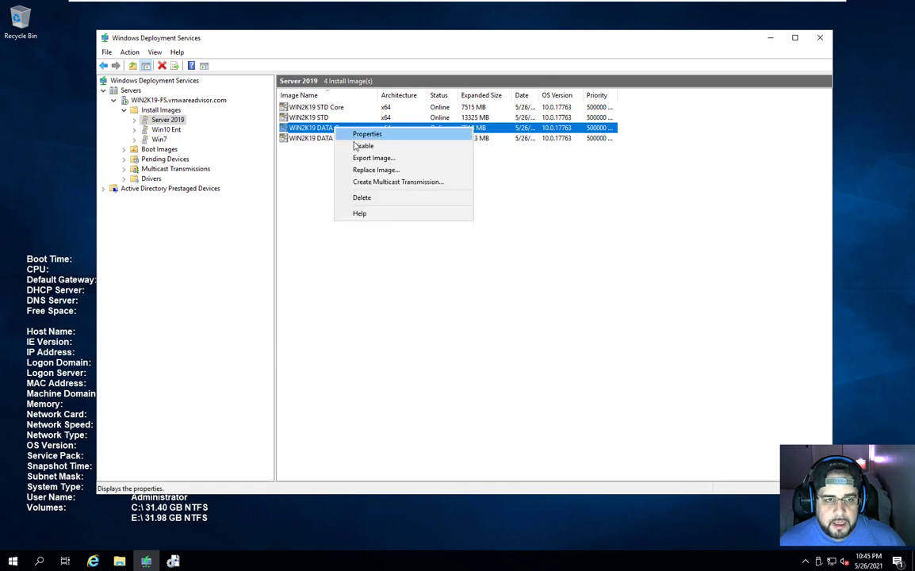
click(358, 146)
right_click(345, 140)
click(371, 162)
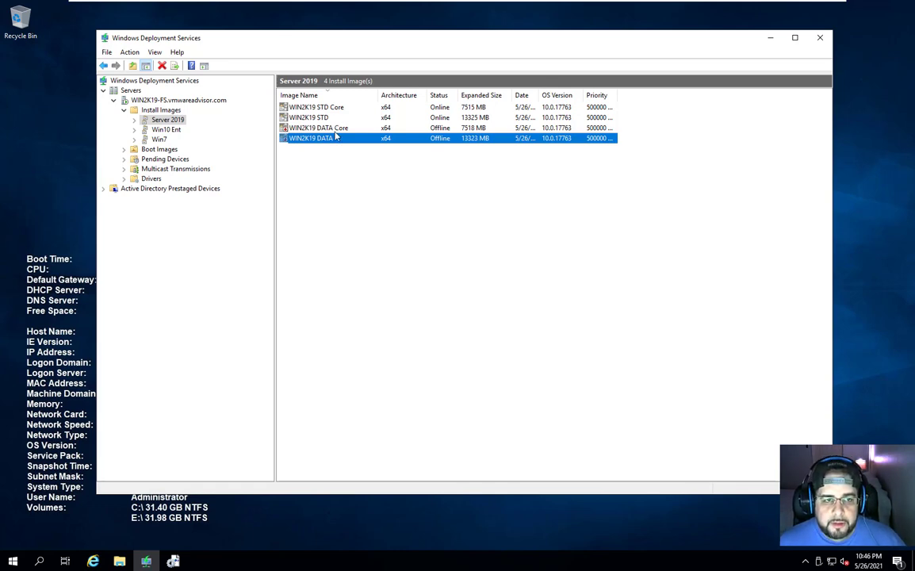
- Bring WIN2K19 DATA and WIN2K19 DATA Core back online
key(Up)
key(Up)
key(Up)
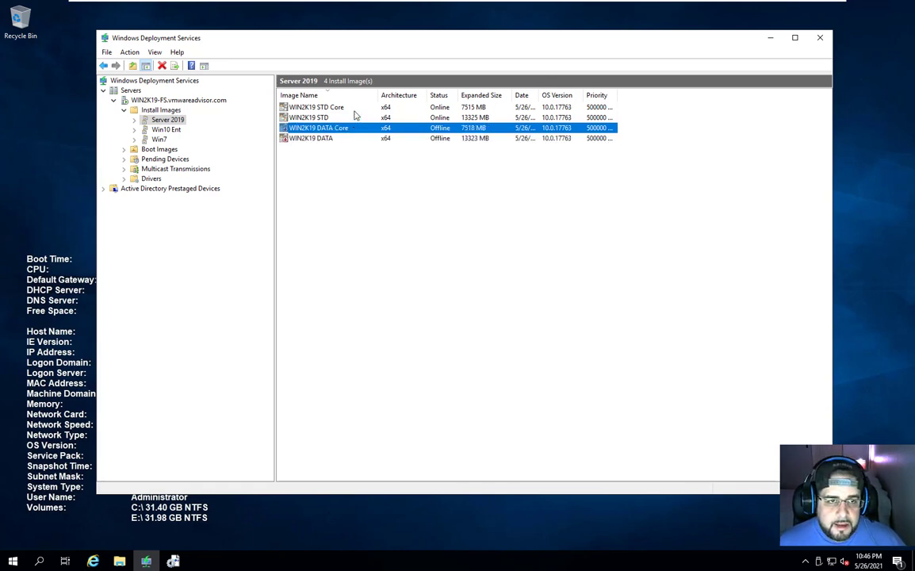
click(359, 139)
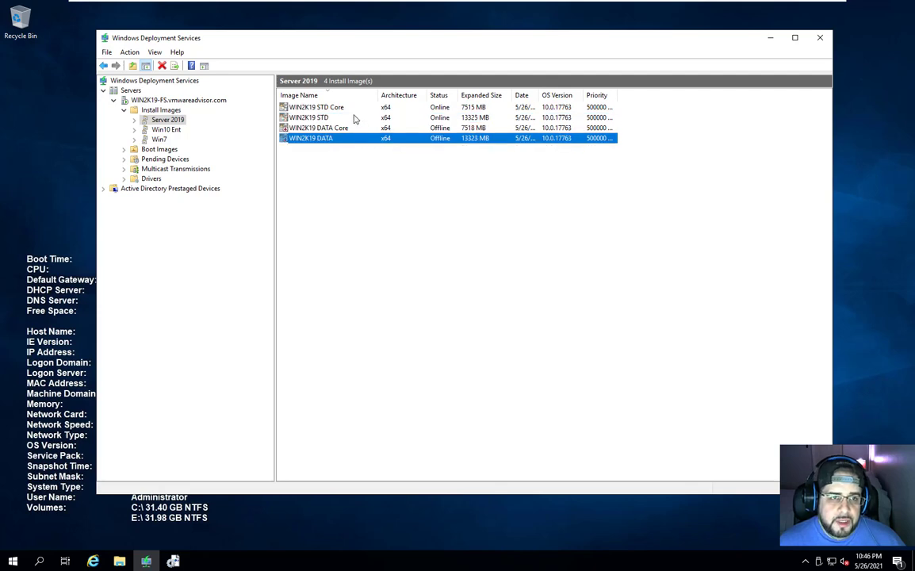
click(353, 120)
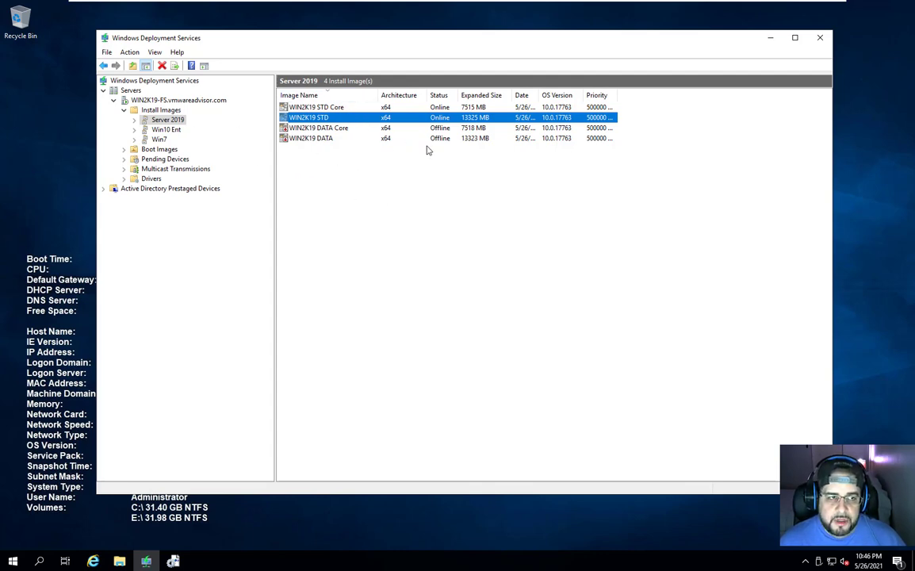
click(326, 166)
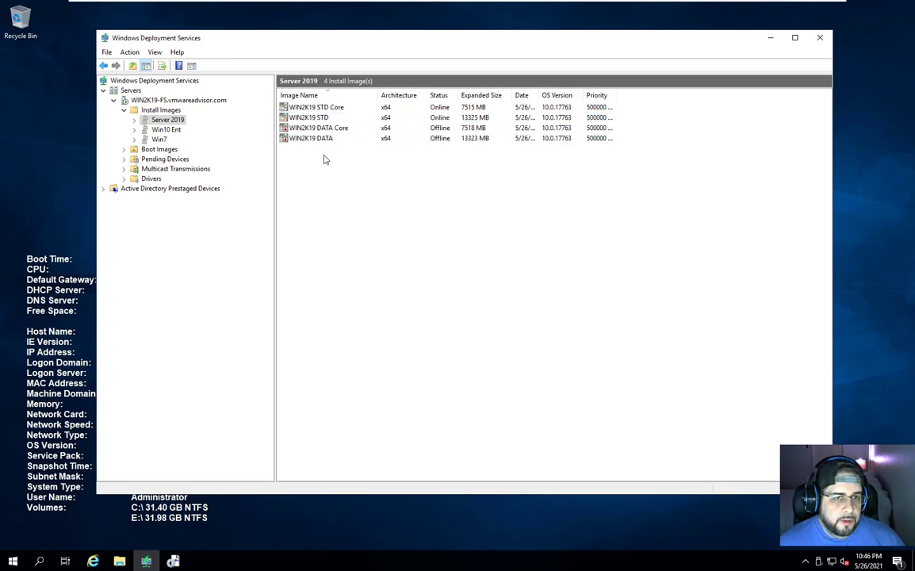
right_click(325, 140)
key(Escape)
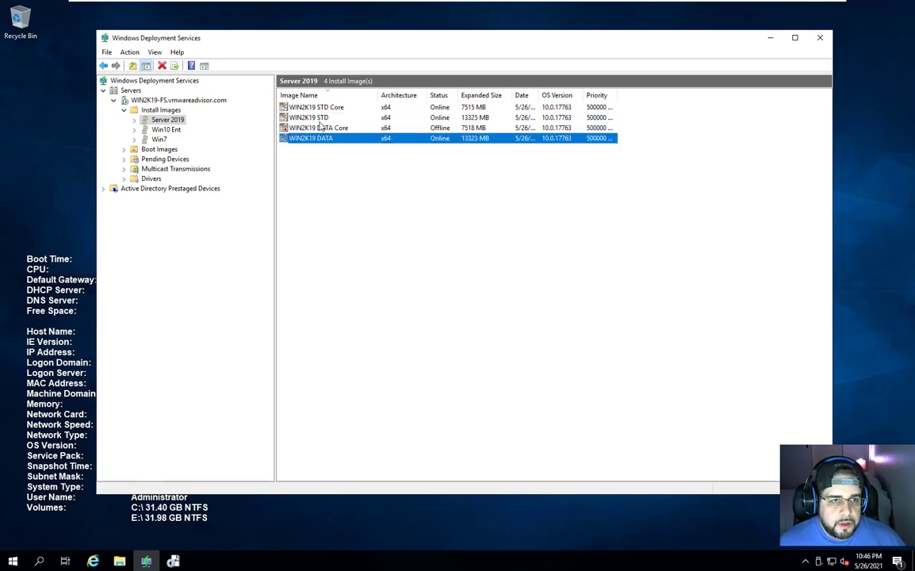
right_click(319, 121)
click(316, 128)
right_click(318, 129)
key(Escape)
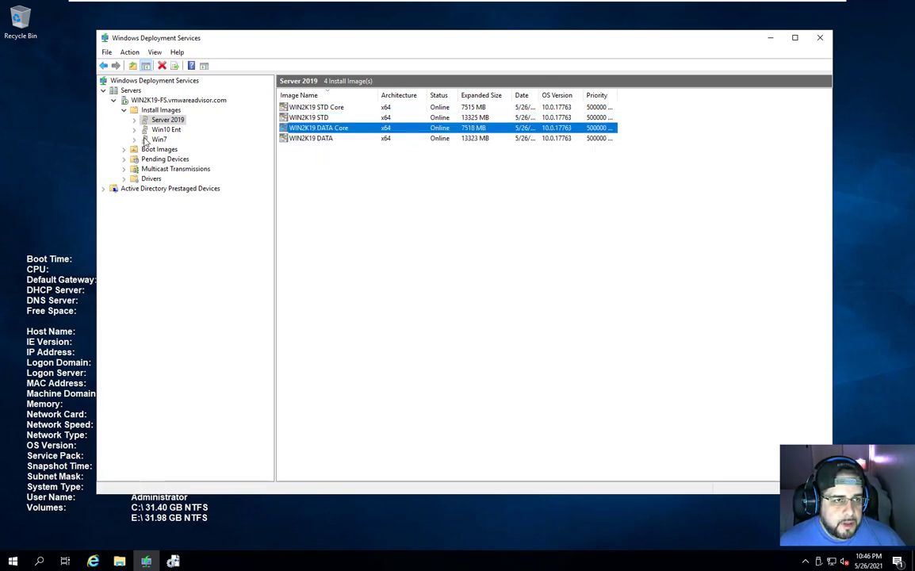
- Start adding an install image to the empty Win10 Ent group, then cancel the file browse
click(164, 129)
right_click(319, 153)
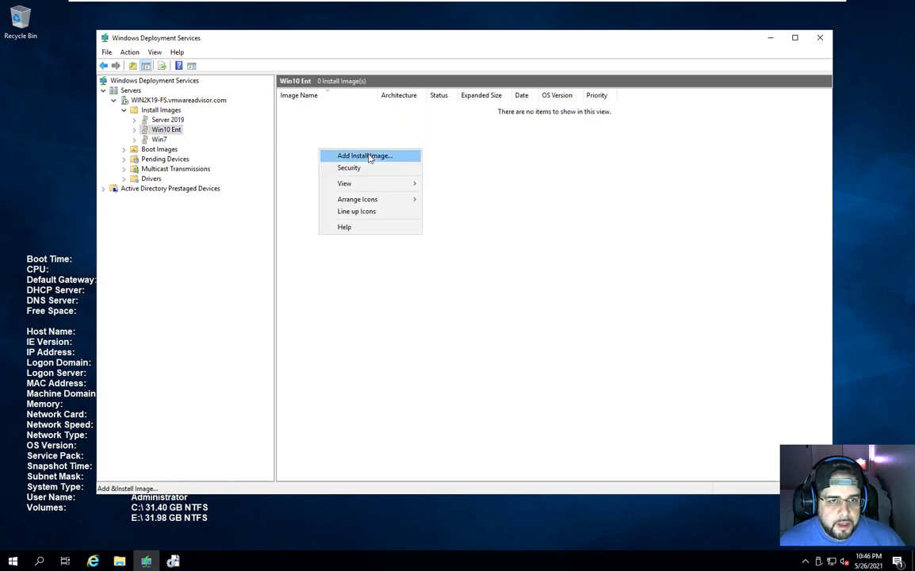
click(370, 154)
click(550, 243)
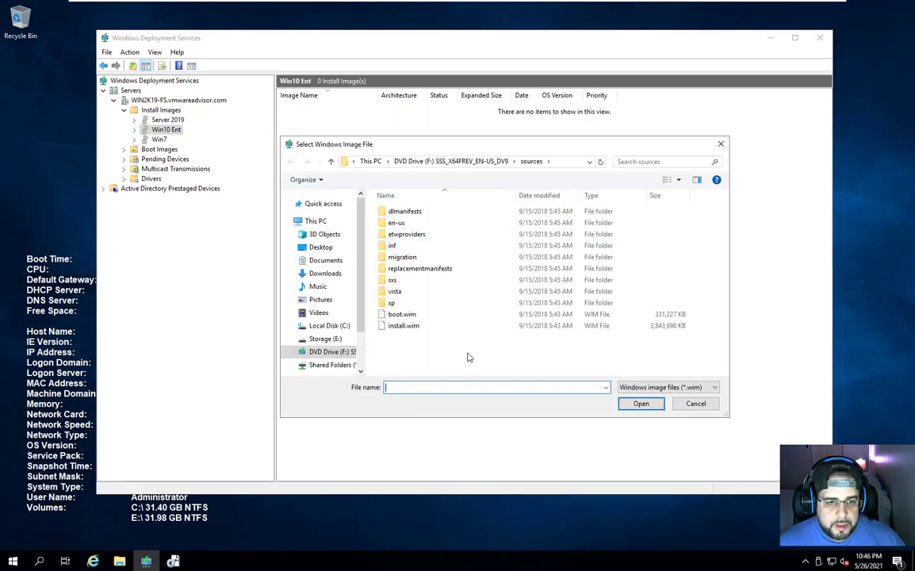
click(695, 403)
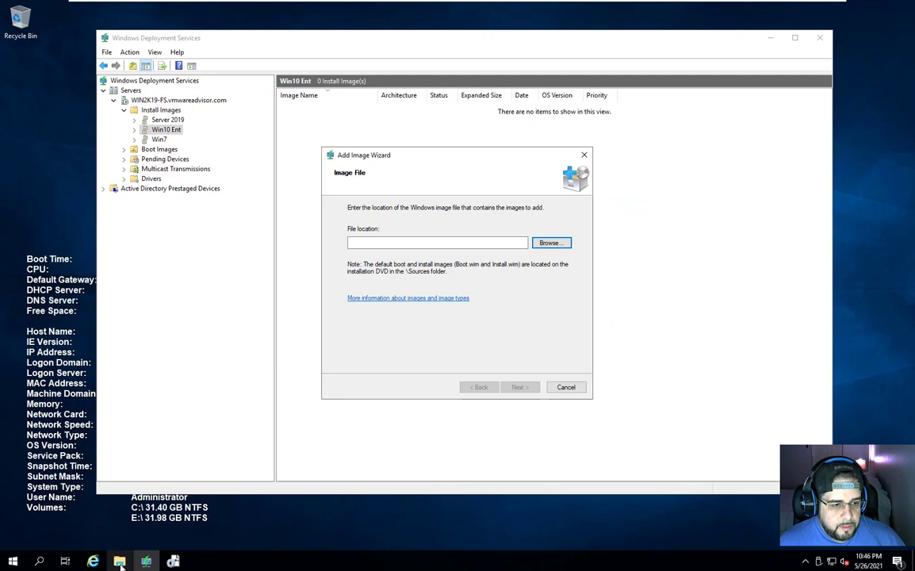
- Eject the disc in DVD Drive (F:) and mount the Windows 10 Enterprise LTSC 2019 ISO instead
click(119, 561)
right_click(220, 321)
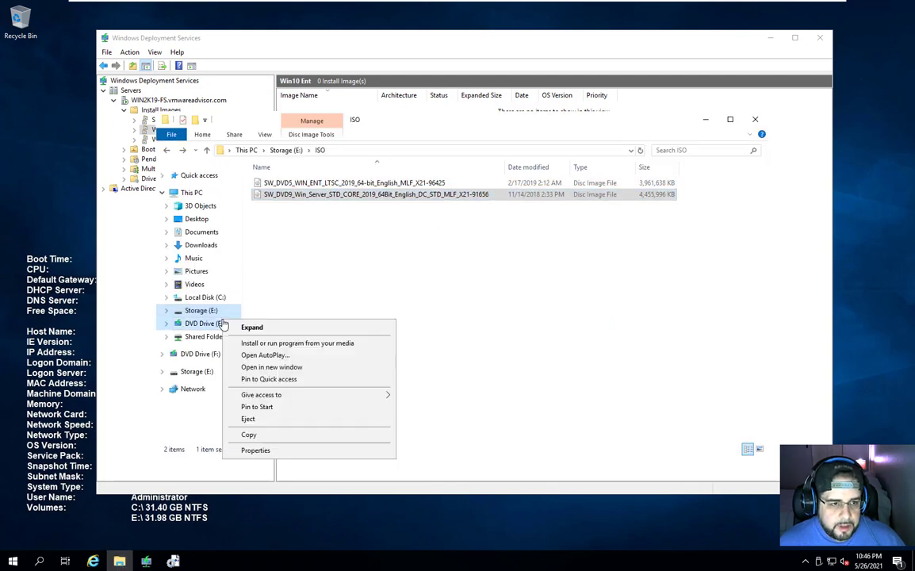
click(299, 420)
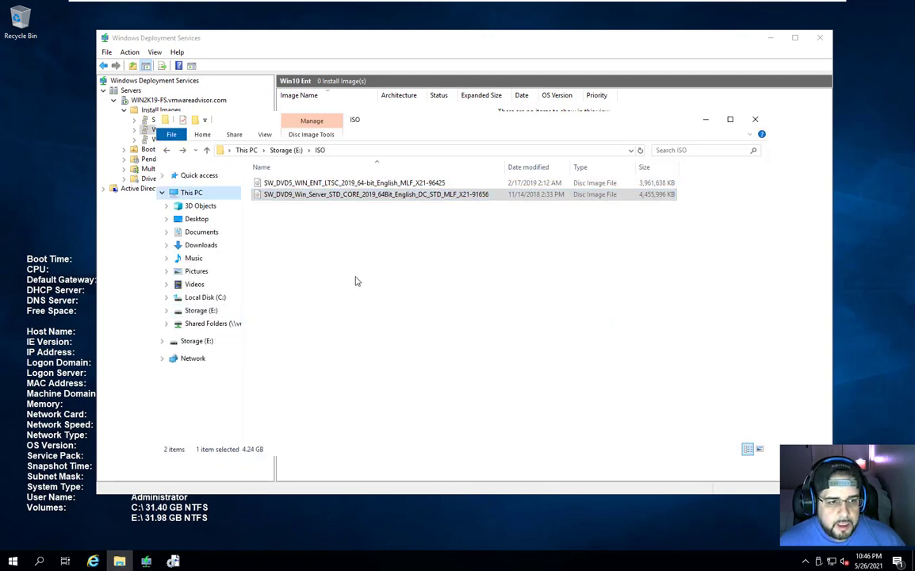
right_click(389, 187)
click(414, 194)
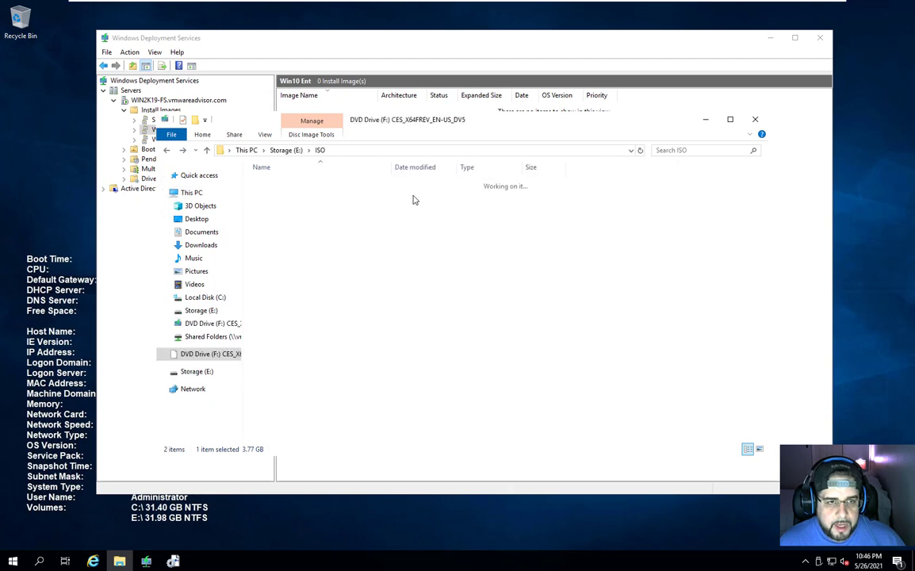
key(alt+Left)
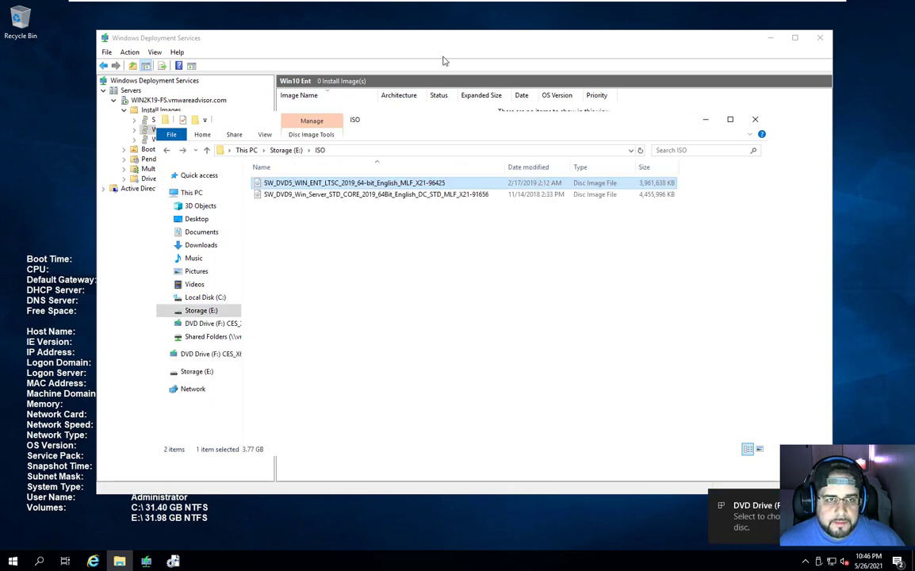
click(445, 57)
- Choose F:\sources\install.wim, select Windows 10 Enterprise LTSC 2019 with default names, and reach the summary
click(551, 243)
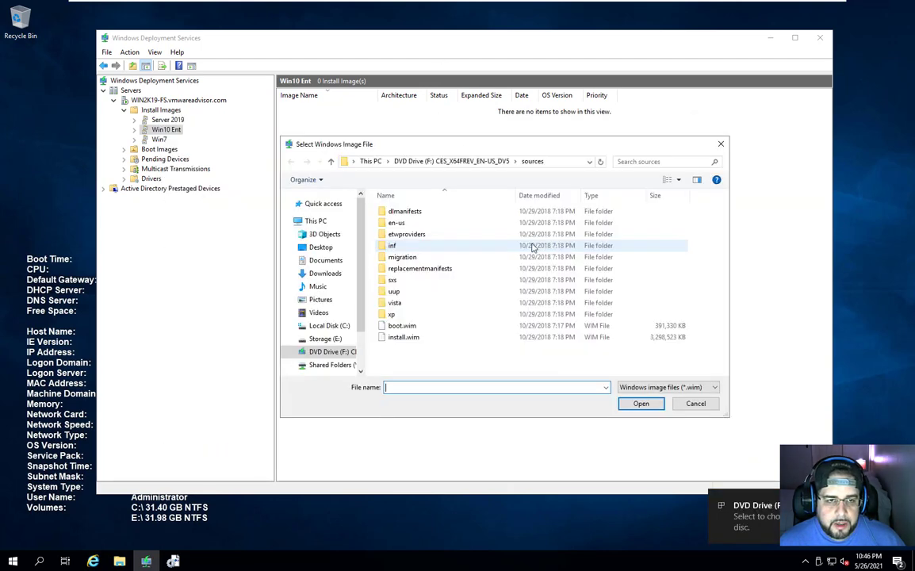
click(400, 337)
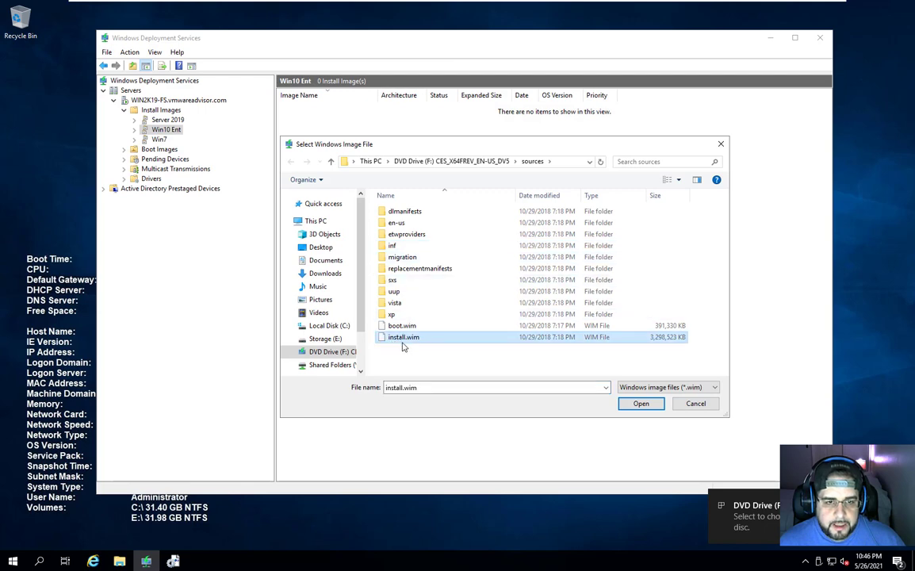
click(641, 402)
click(520, 386)
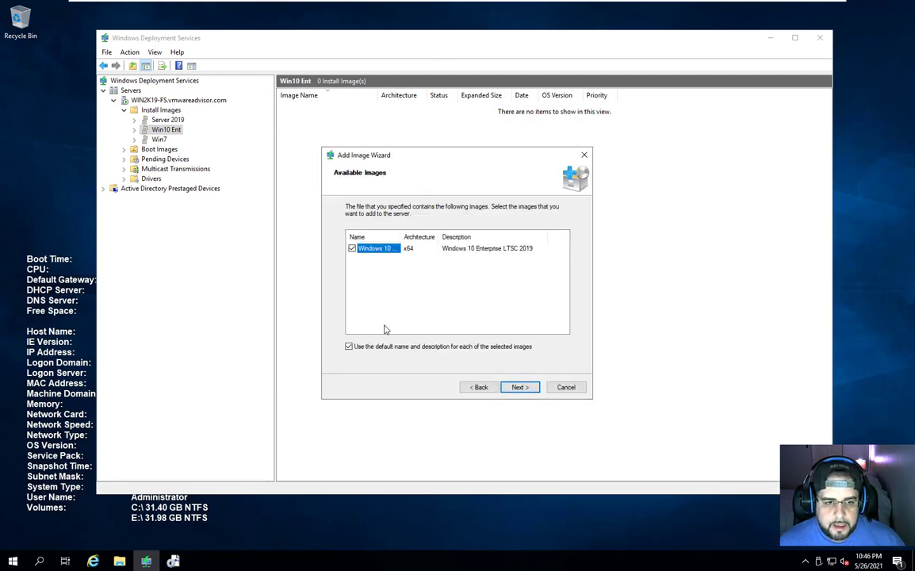
drag(401, 231, 482, 231)
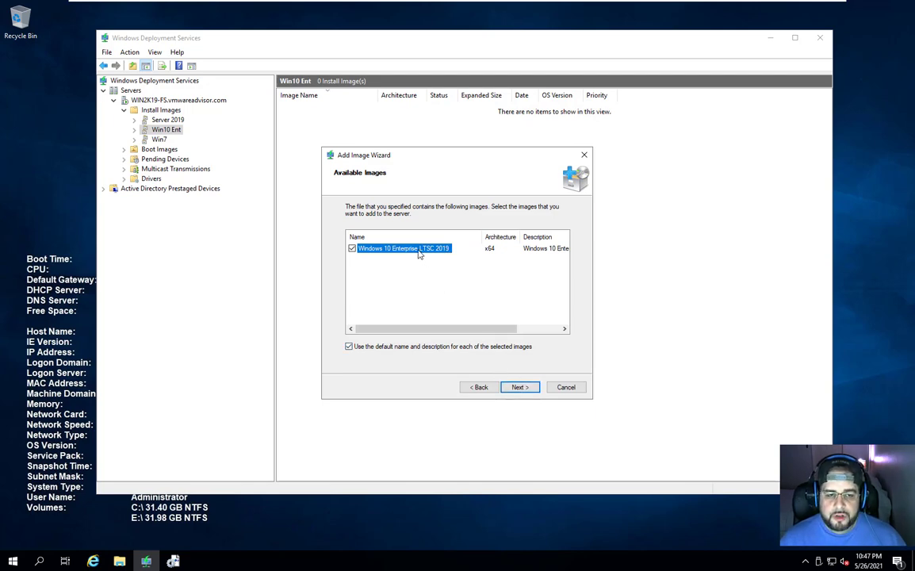
click(511, 389)
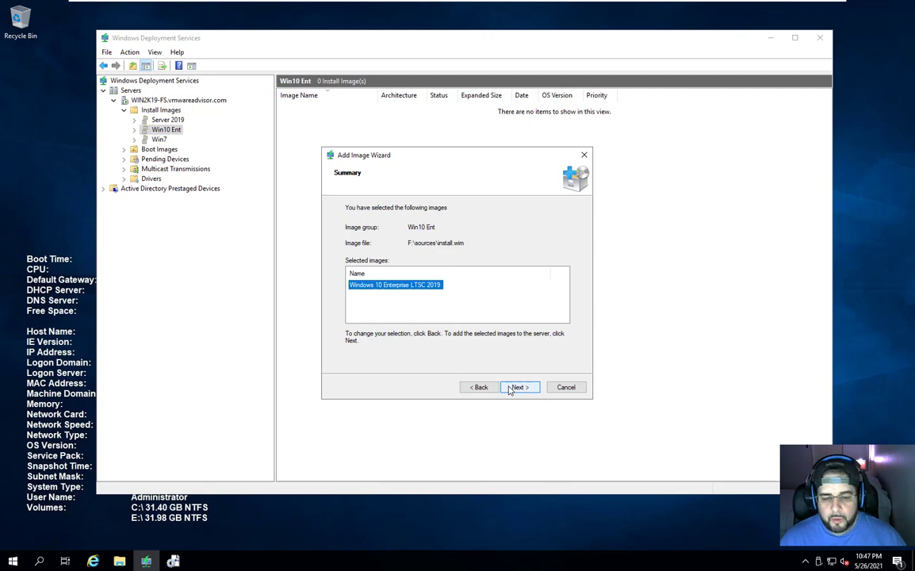
- Add the LTSC image to Win10 Ent, then review the Server 2019, Win10 Ent and Win7 groups
click(519, 389)
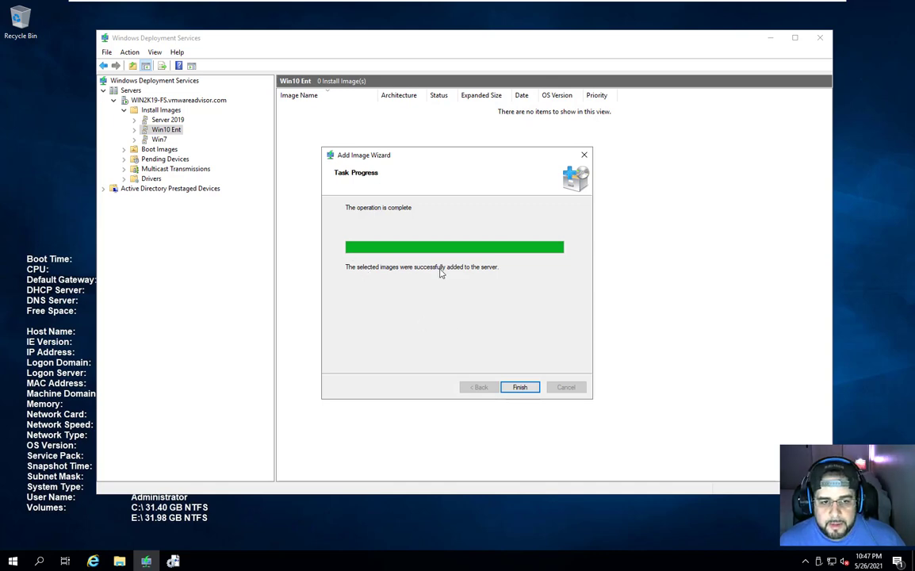
click(527, 388)
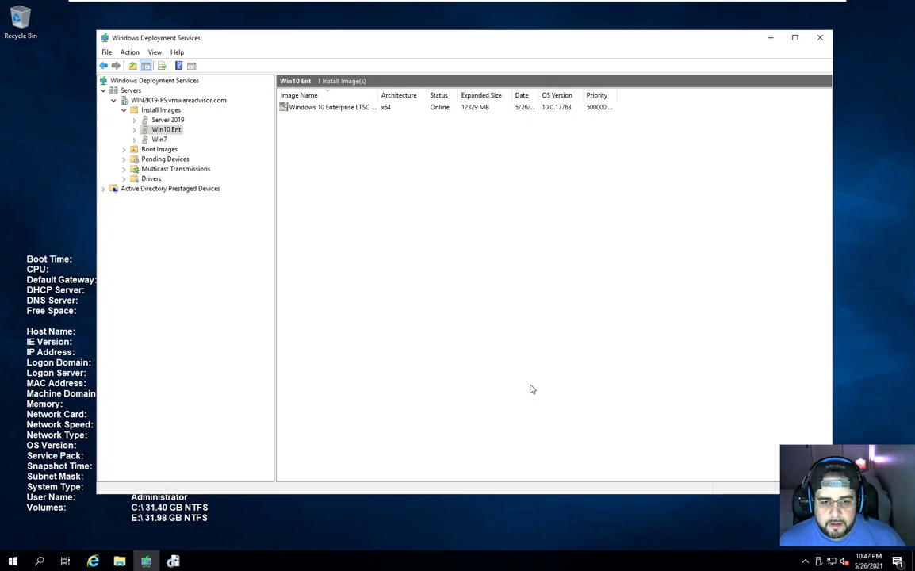
click(337, 111)
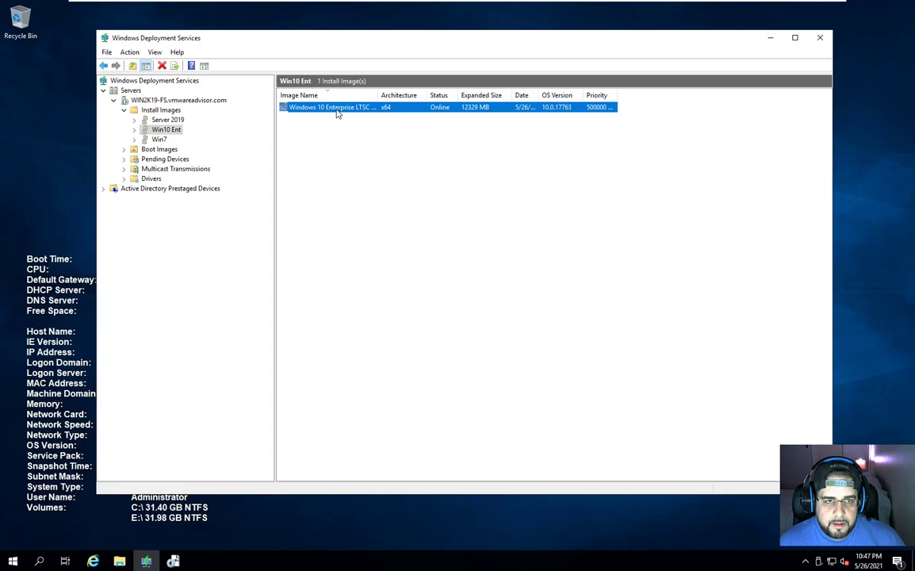
click(168, 120)
click(168, 130)
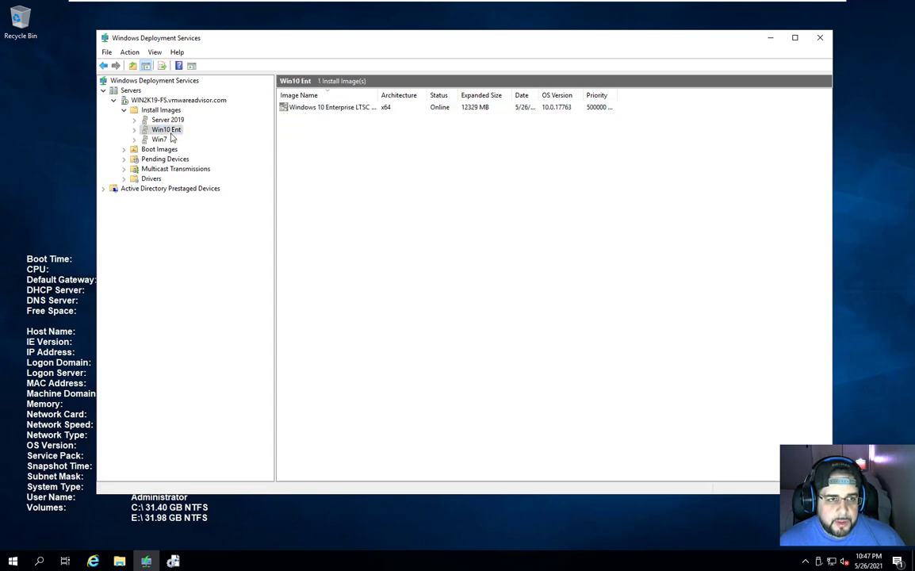
click(158, 139)
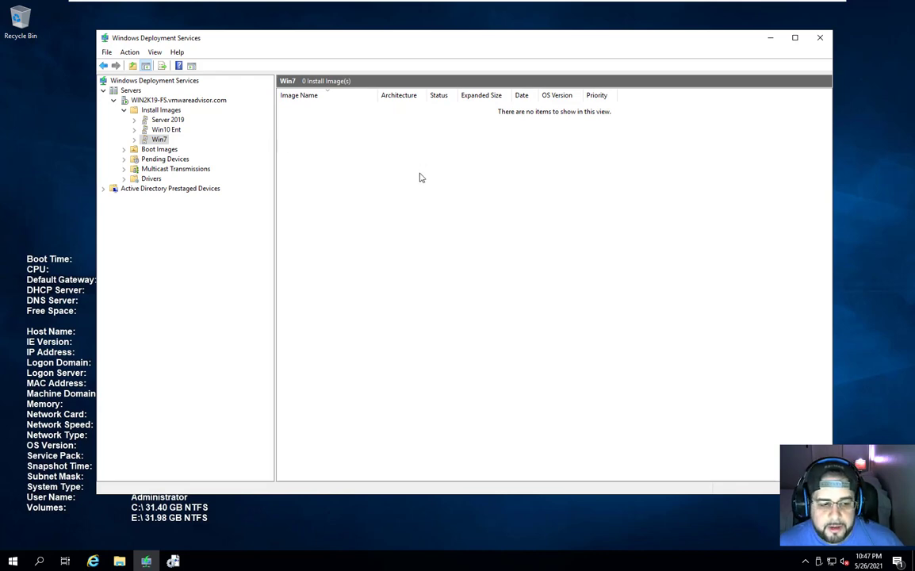
- Eject the Windows 10 LTSC disc from DVD Drive (F:) under This PC
click(119, 560)
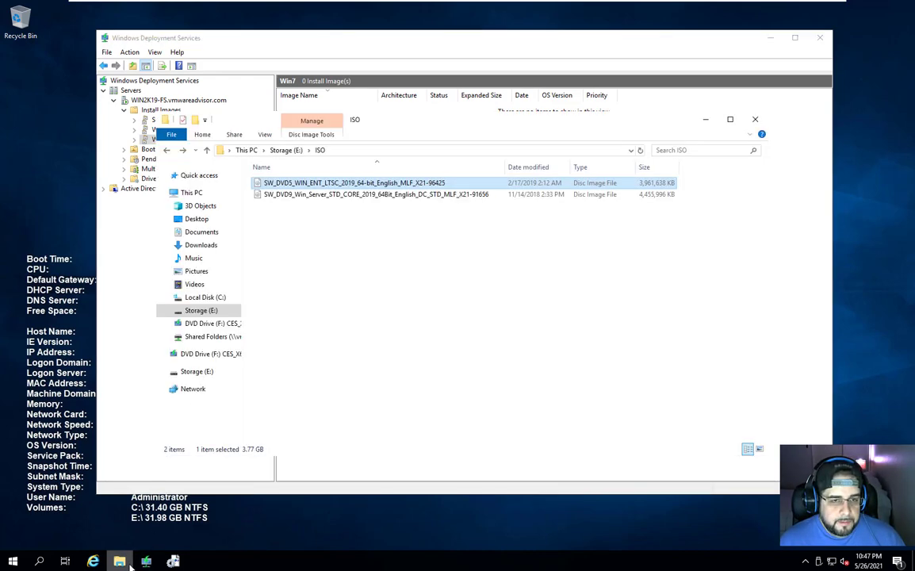
click(190, 193)
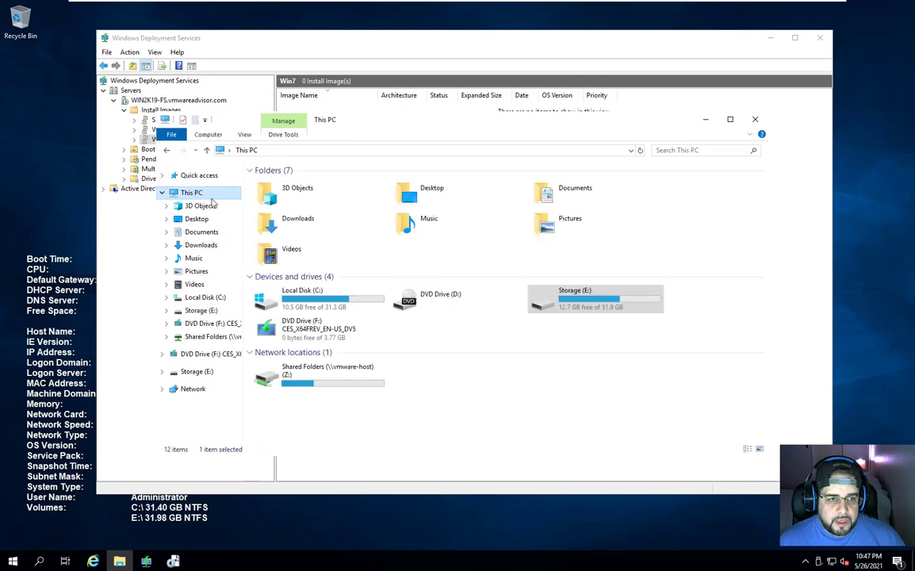
right_click(321, 321)
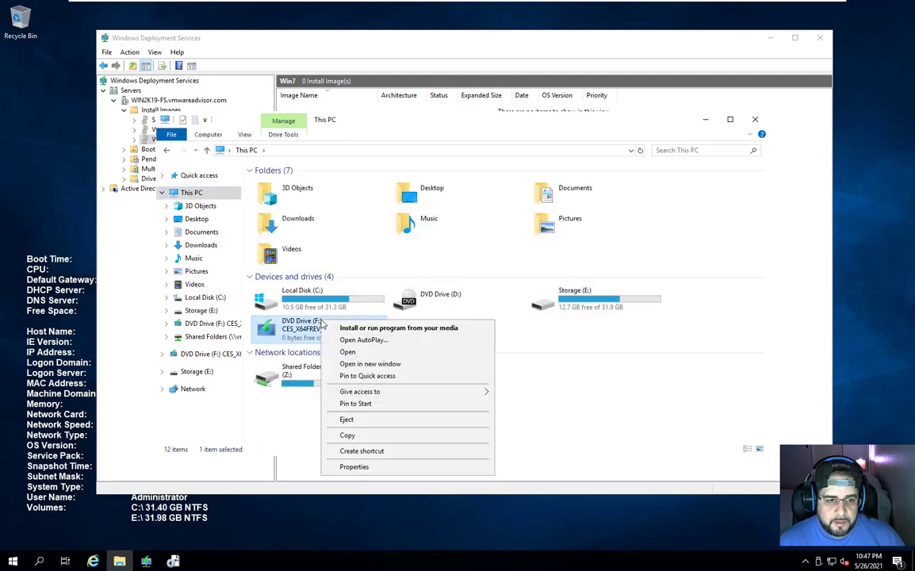
click(385, 419)
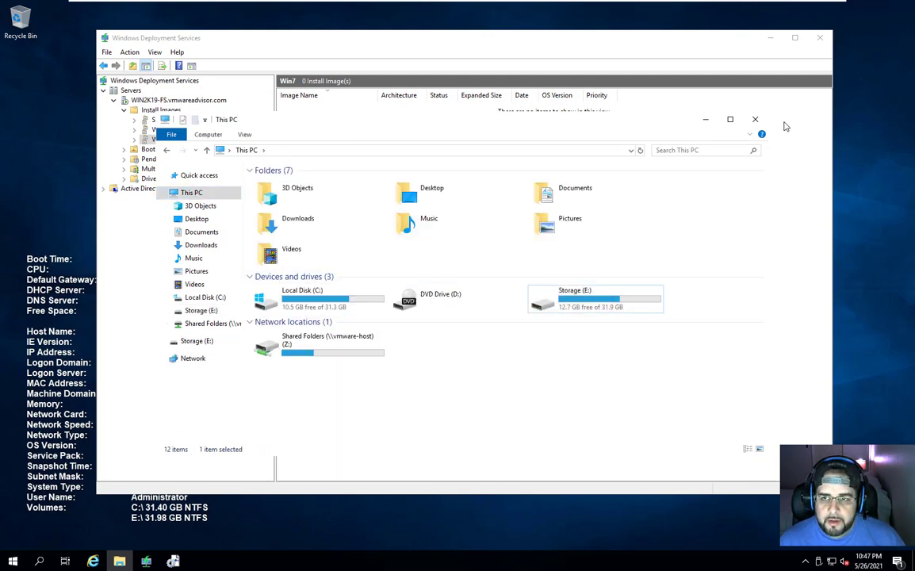
- Show the empty Pending Devices list and view WIN2K19-FS's PXE Response settings without changing them
click(149, 159)
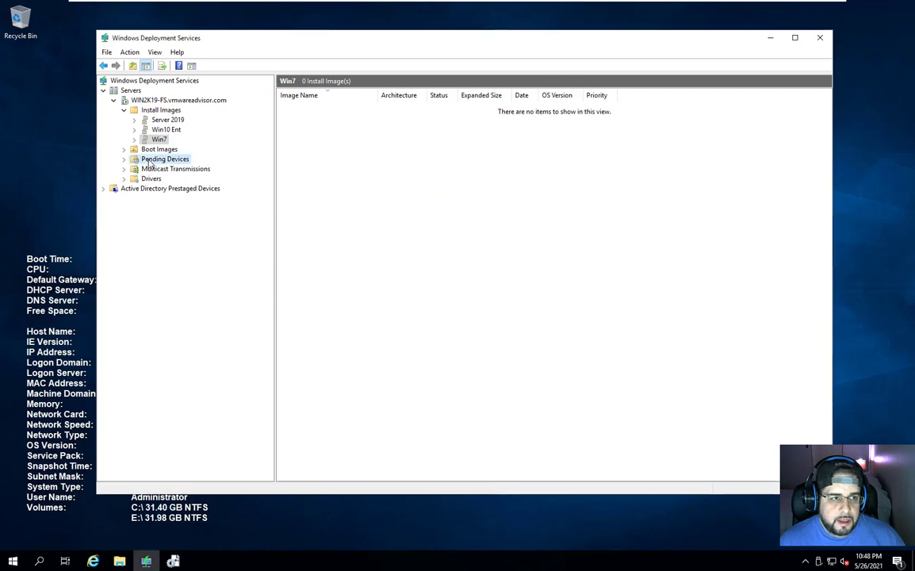
right_click(179, 100)
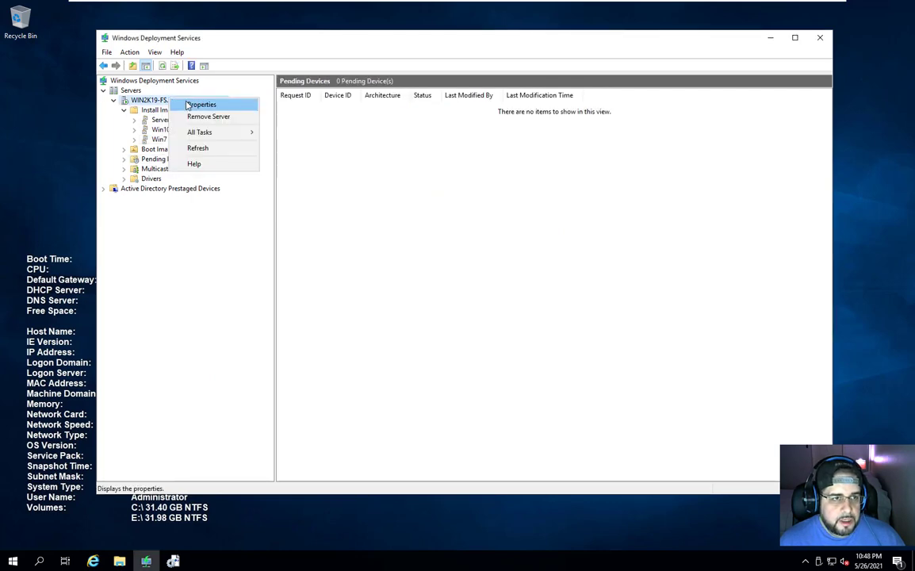
click(204, 103)
click(403, 151)
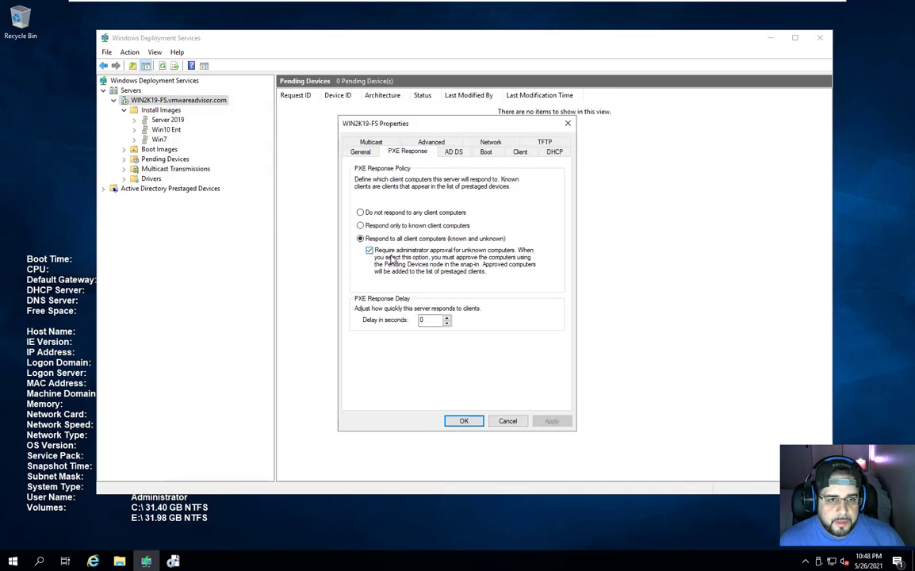
click(510, 422)
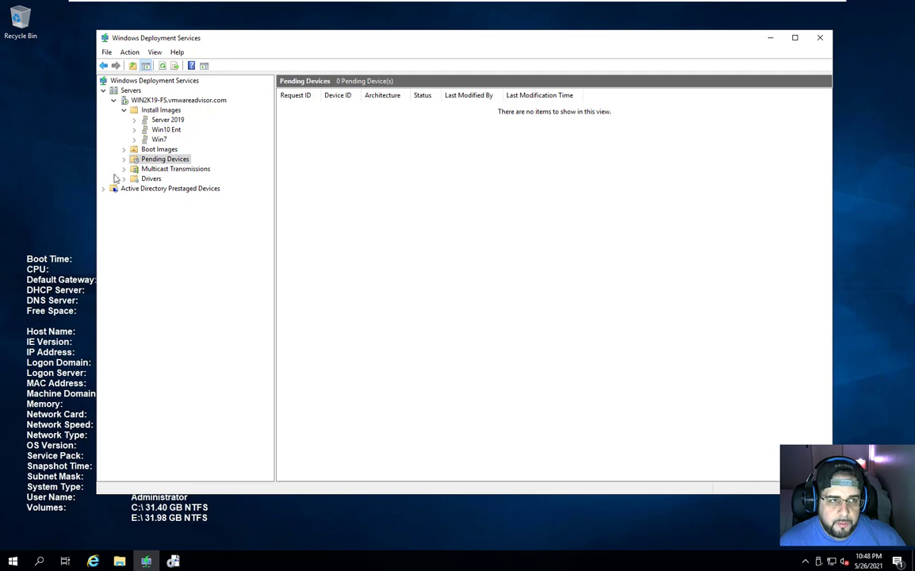
- Power on the WDS PXE OS virtual machine using Power On to Firmware
mouse_move(509, 4)
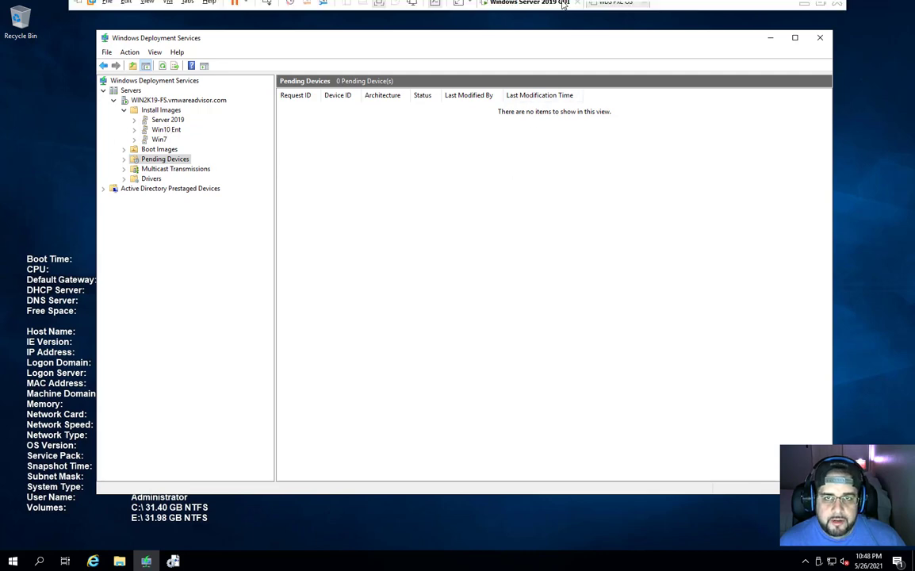
click(618, 10)
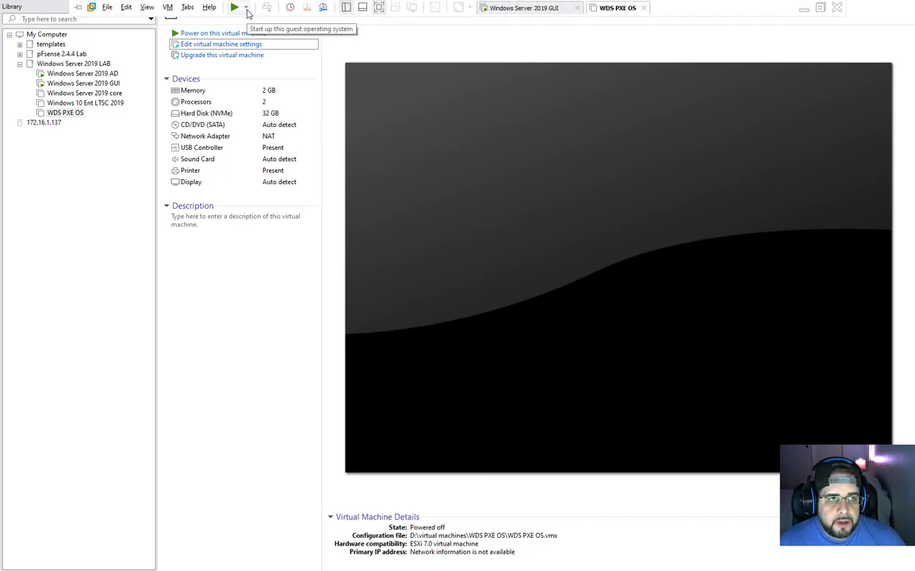
click(246, 8)
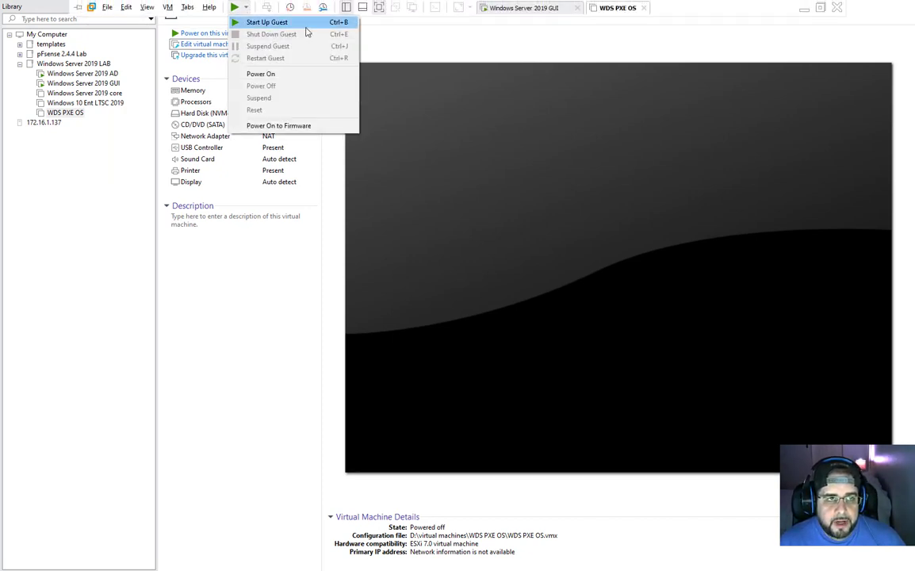
click(325, 126)
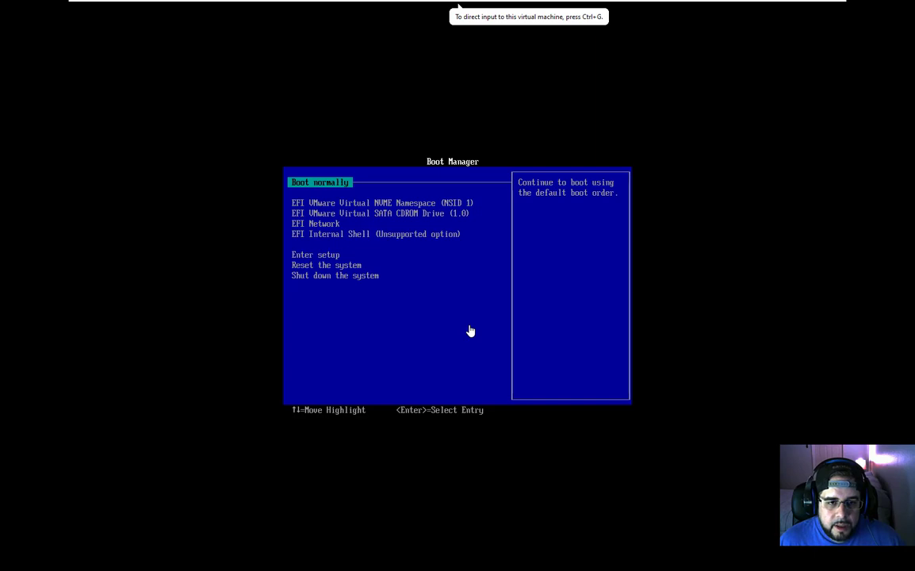
- Boot the client VM from EFI Network and accept the WDS network boot prompt
click(469, 331)
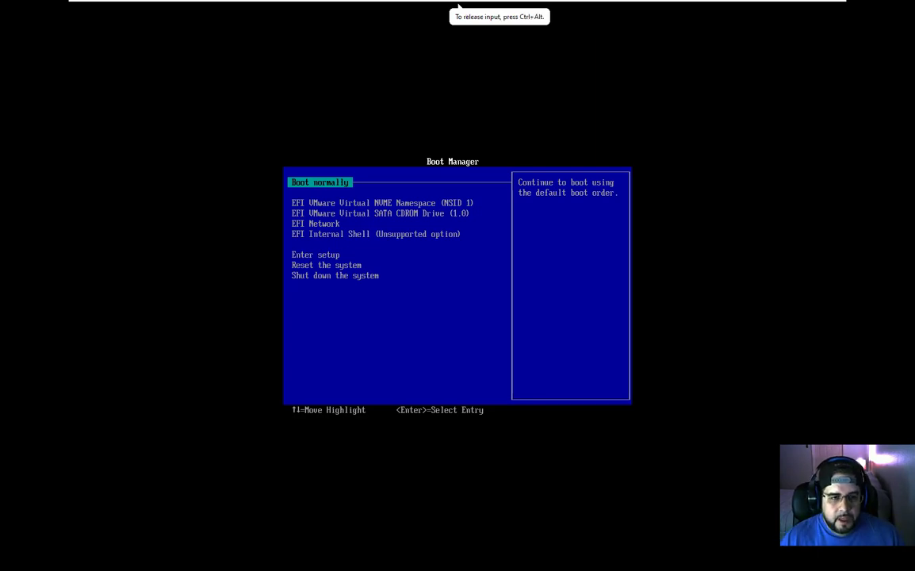
key(Down)
key(Down)
key(Down)
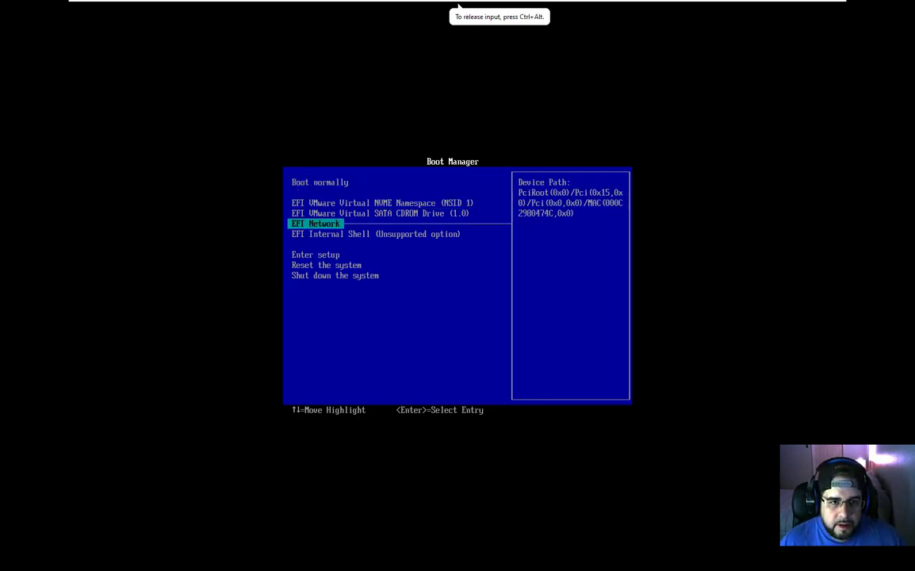
key(Return)
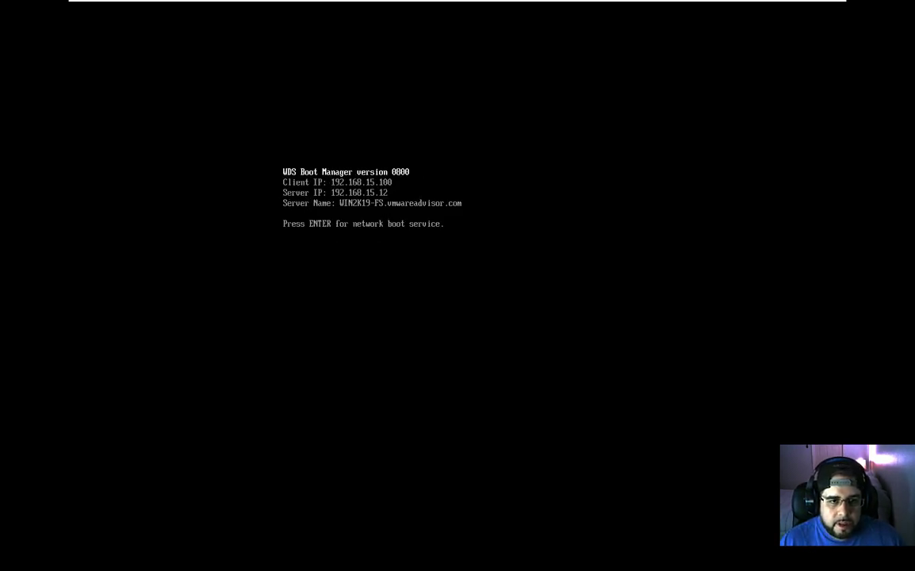
key(Return)
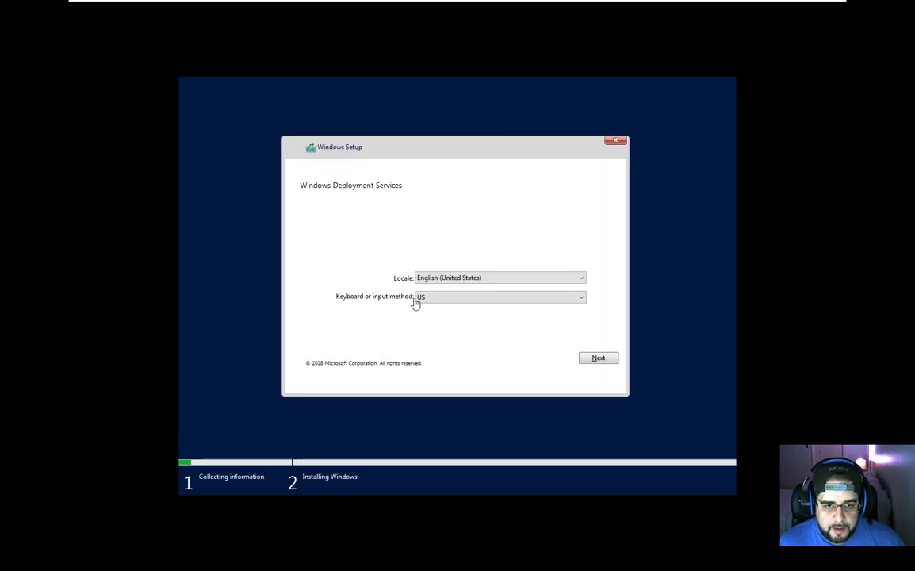
- Accept the default locale and connect to the WDS server with the domain administrator's credentials
click(493, 358)
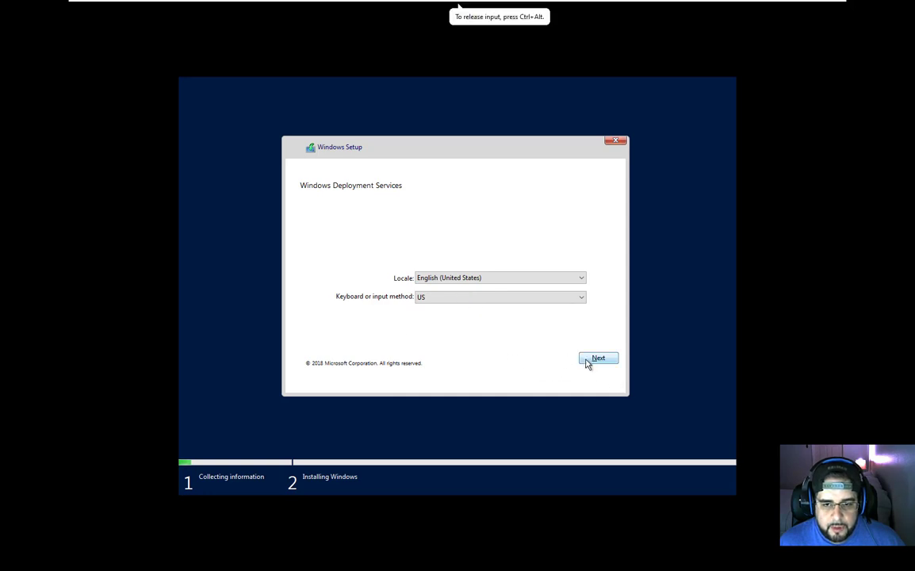
click(588, 362)
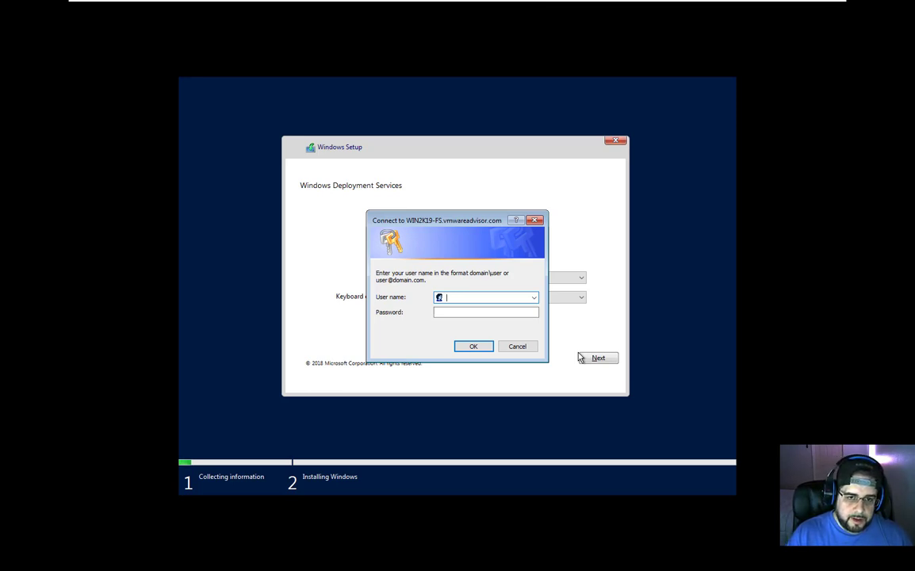
text(vmwareadvisor\Adm)
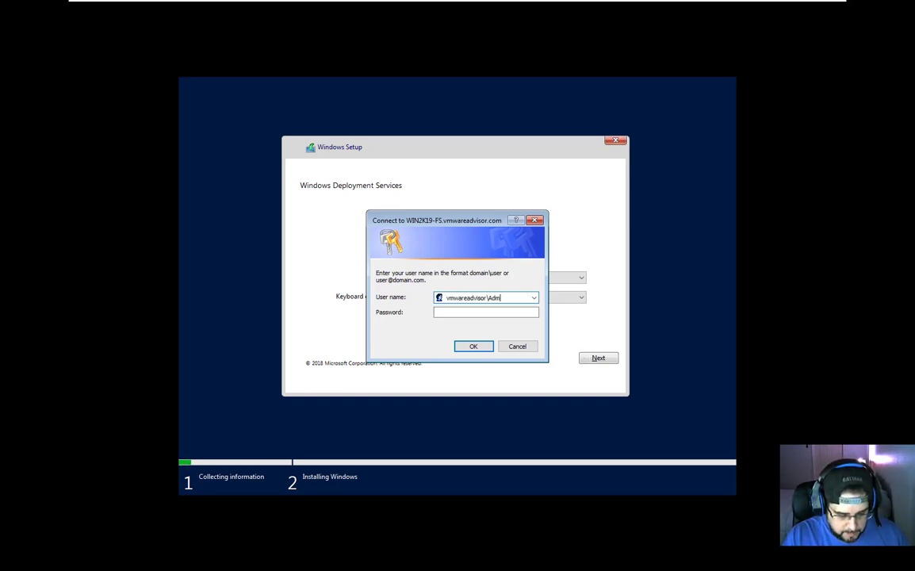
text(inistrator)
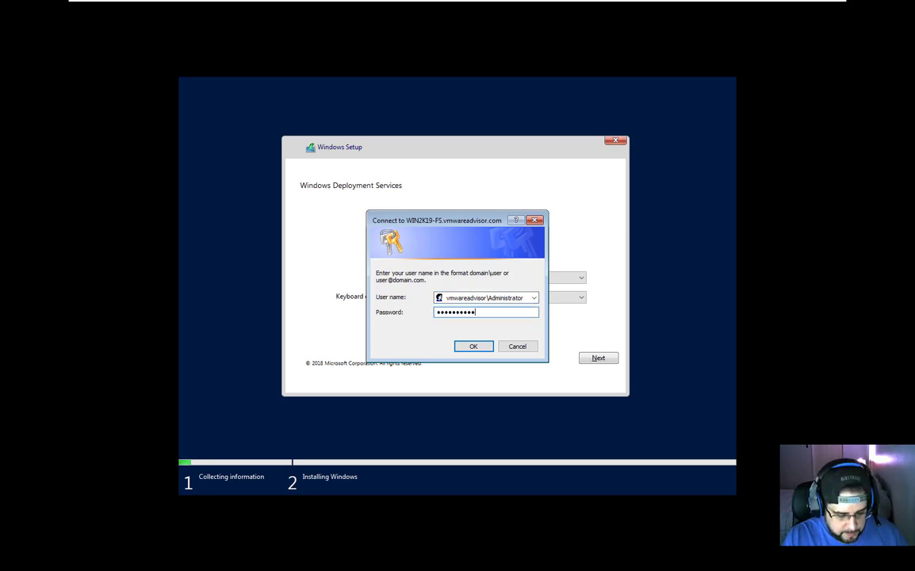
click(466, 349)
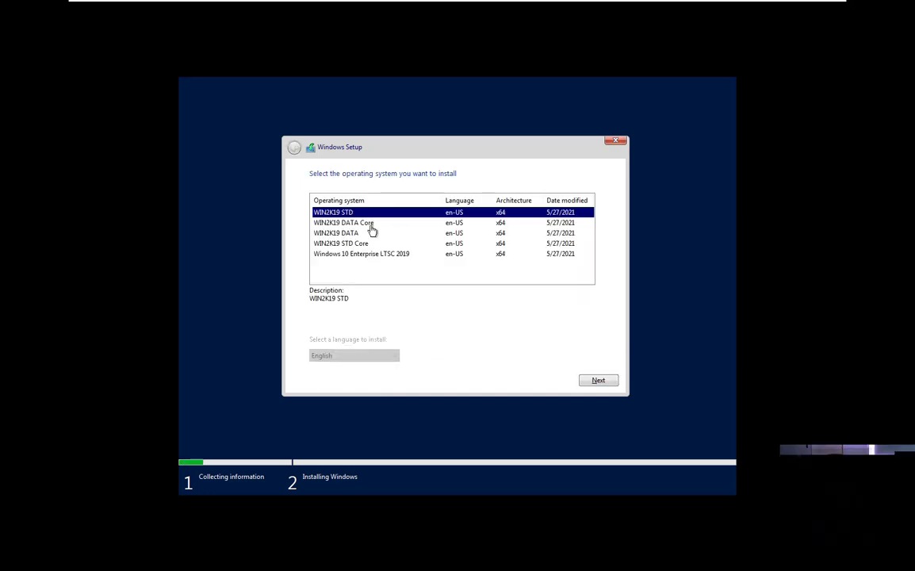
- Choose Windows 10 Enterprise LTSC 2019 and delete Drive 0 Partition 4
click(402, 256)
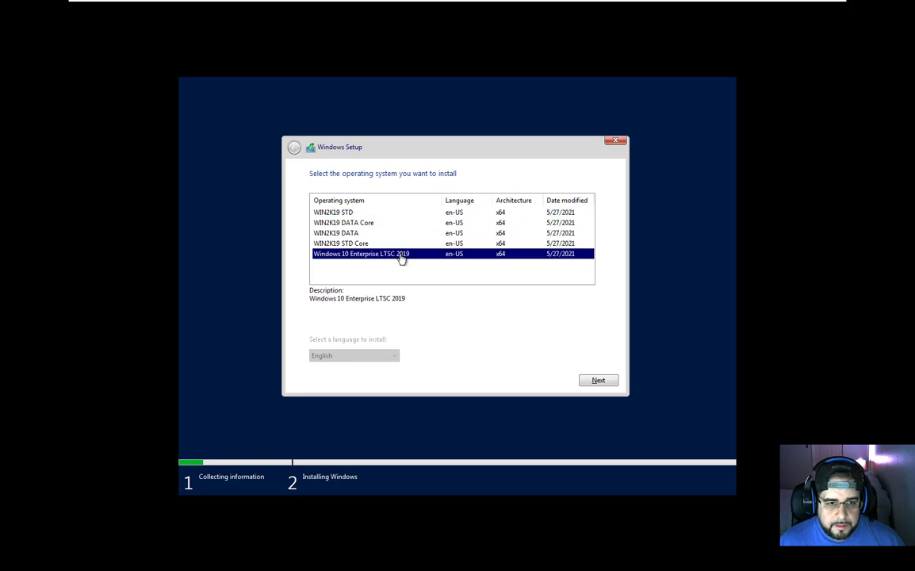
click(610, 384)
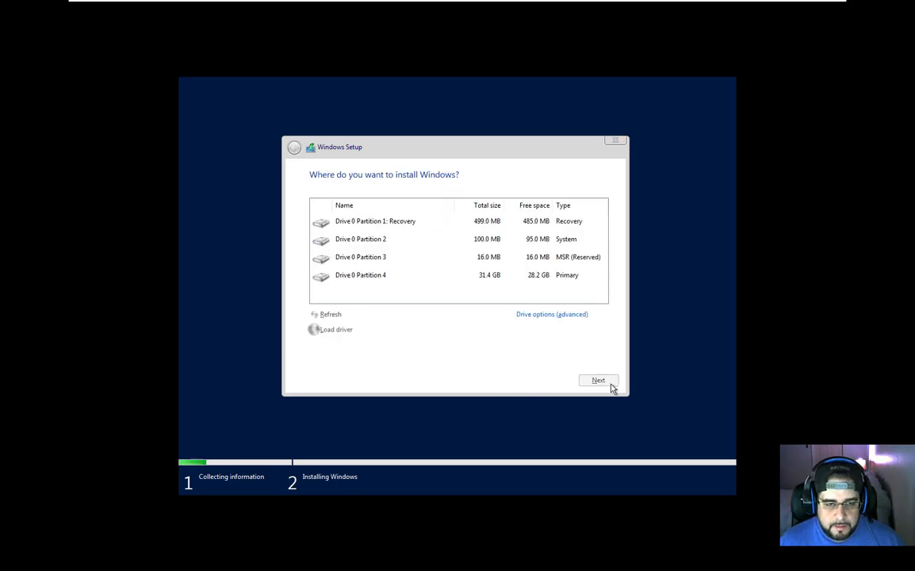
click(563, 321)
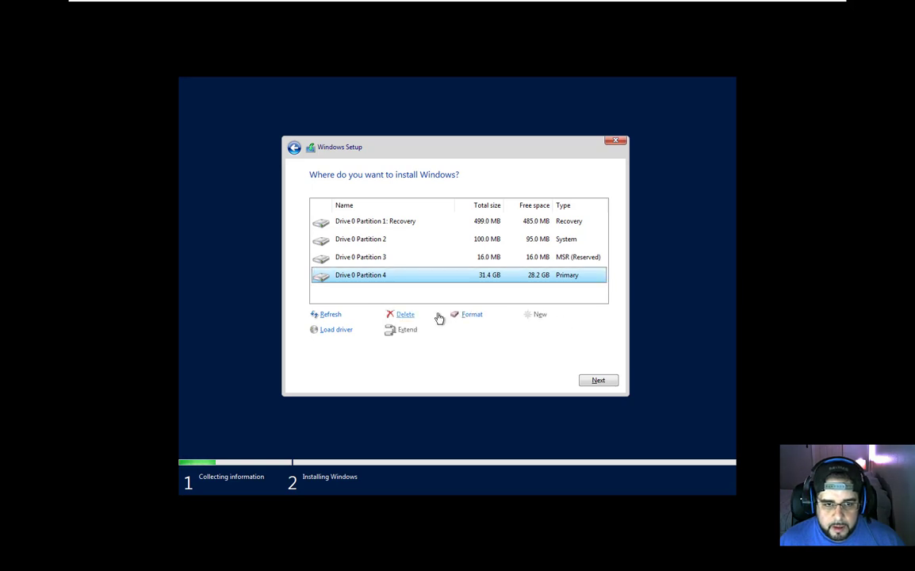
click(403, 314)
click(527, 332)
- Delete the Recovery, System and MSR partitions from Drive 0
click(449, 224)
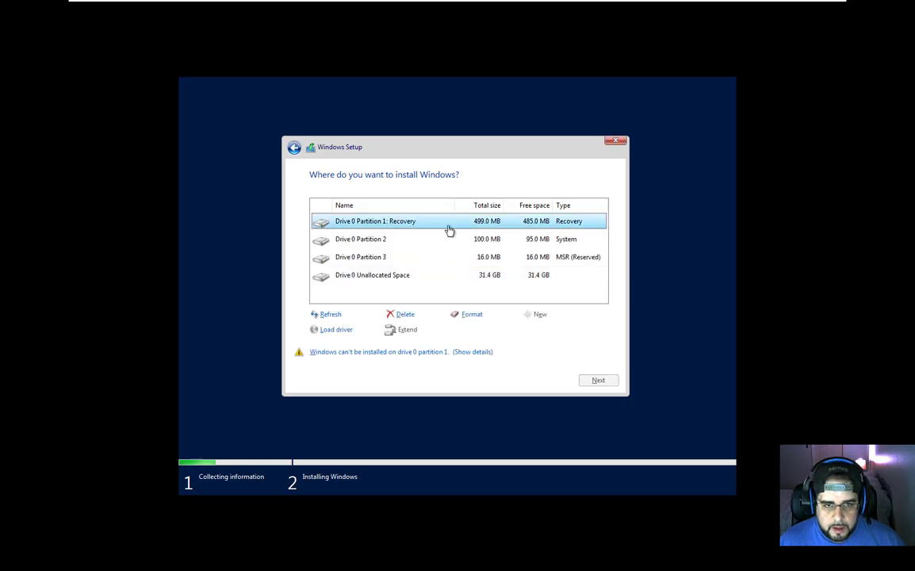
click(405, 315)
click(528, 331)
click(449, 240)
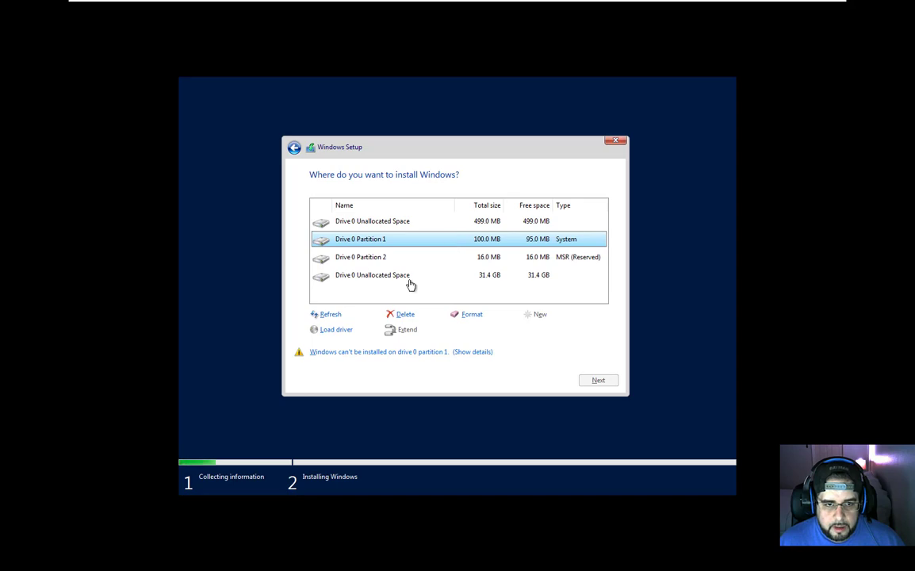
click(405, 314)
click(530, 331)
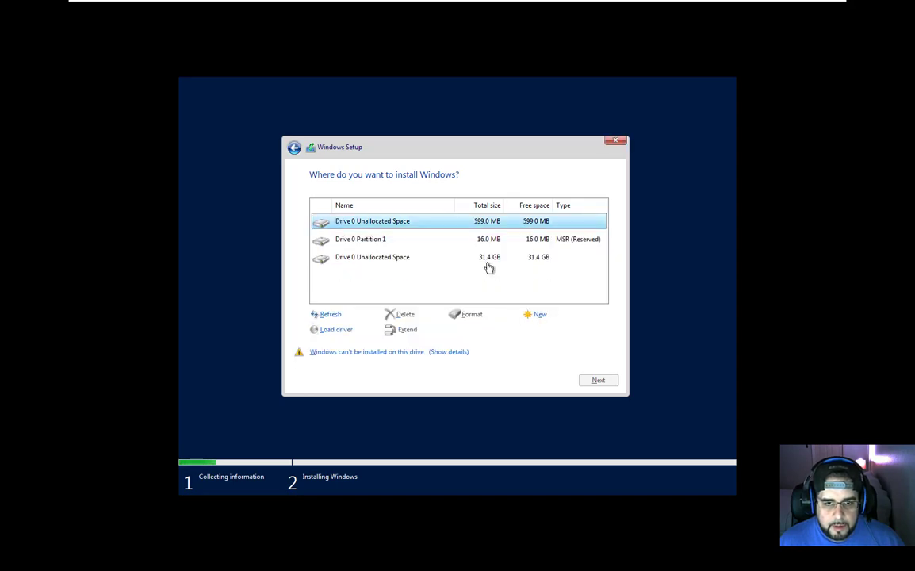
click(429, 241)
click(405, 315)
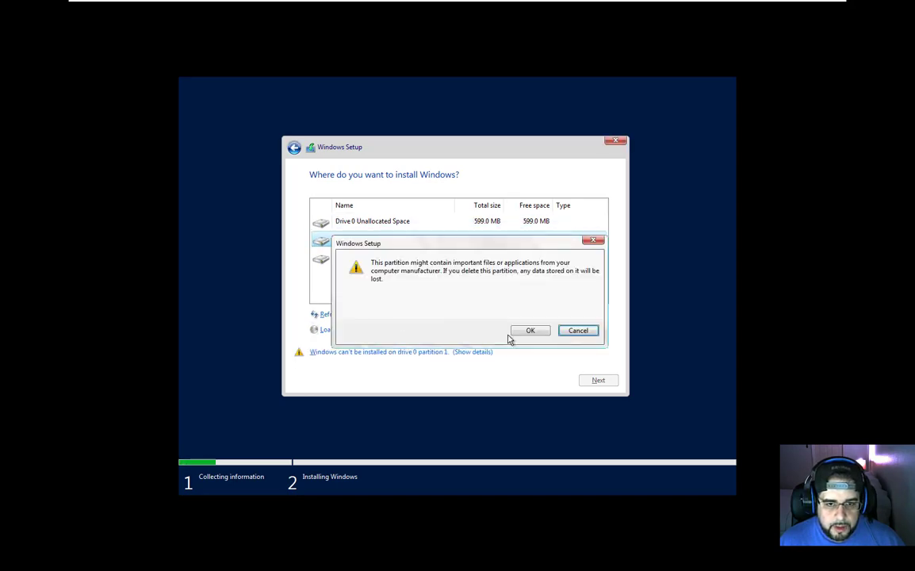
click(527, 332)
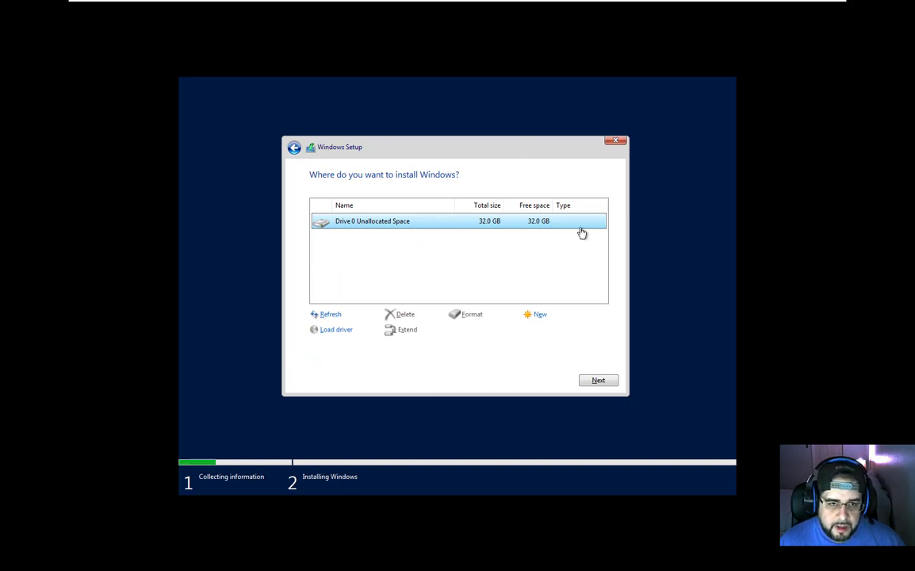
- Create a new 32767 MB partition on Drive 0 and start installing Windows onto it
click(536, 316)
click(546, 330)
click(533, 330)
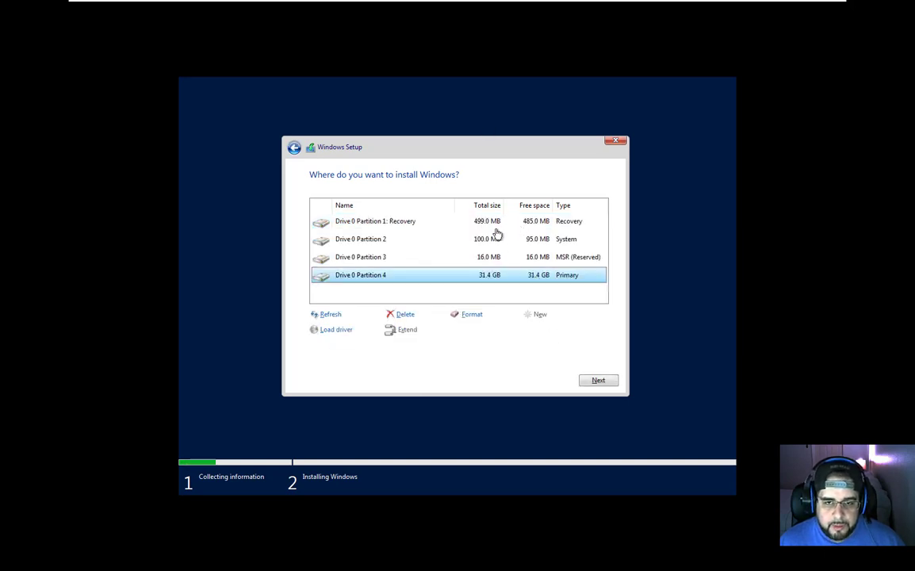
click(597, 382)
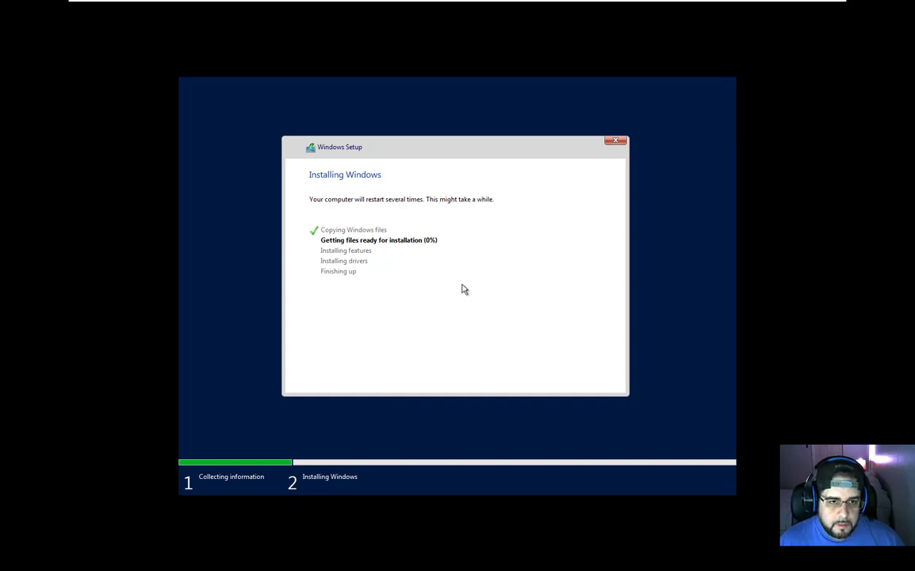
- Alternate between the server's WDS console and the client VM while Windows Setup progresses
key(ctrl+alt)
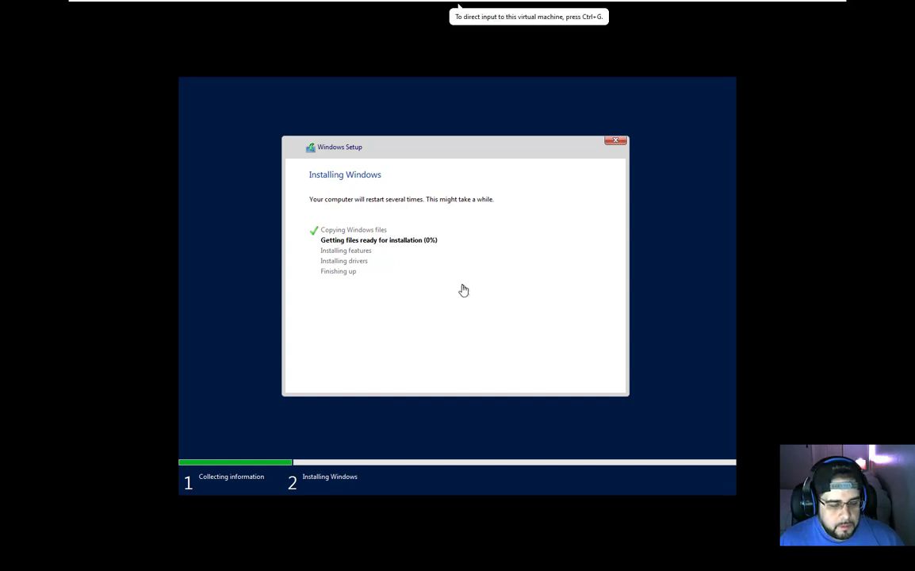
click(547, 7)
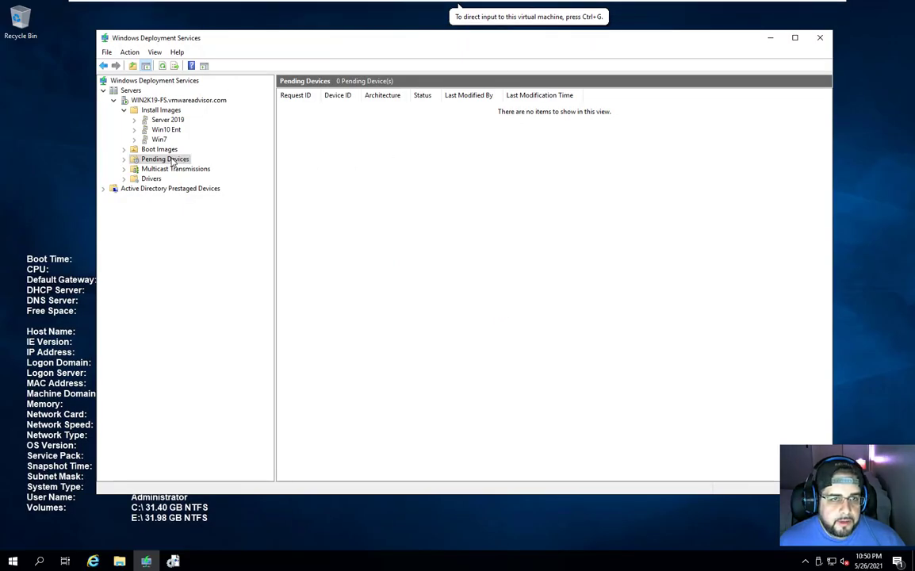
mouse_move(603, 3)
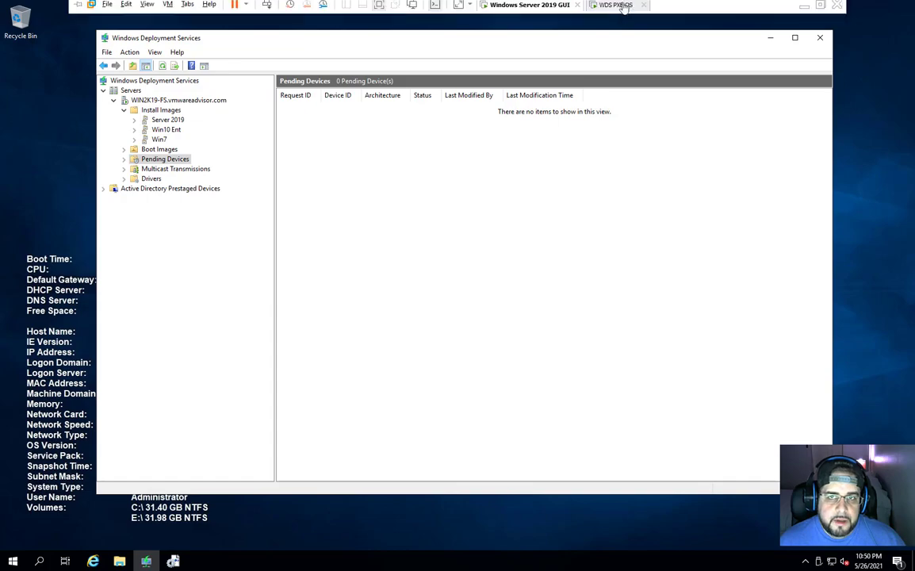
click(619, 8)
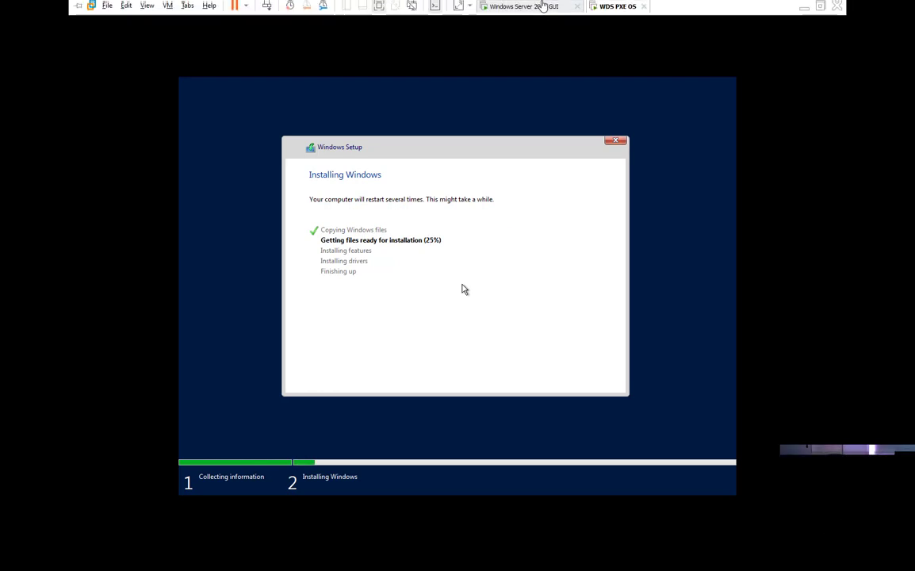
click(542, 6)
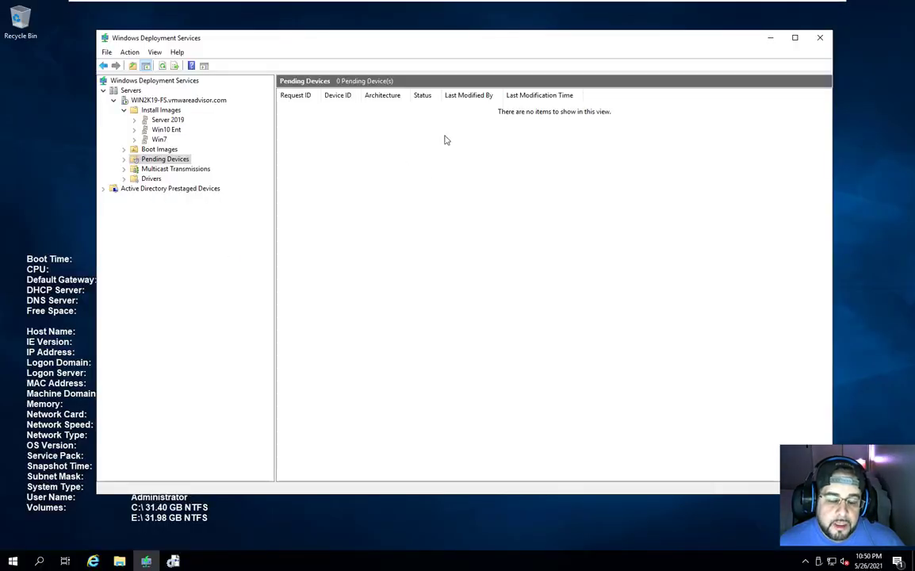
mouse_move(521, 5)
click(603, 8)
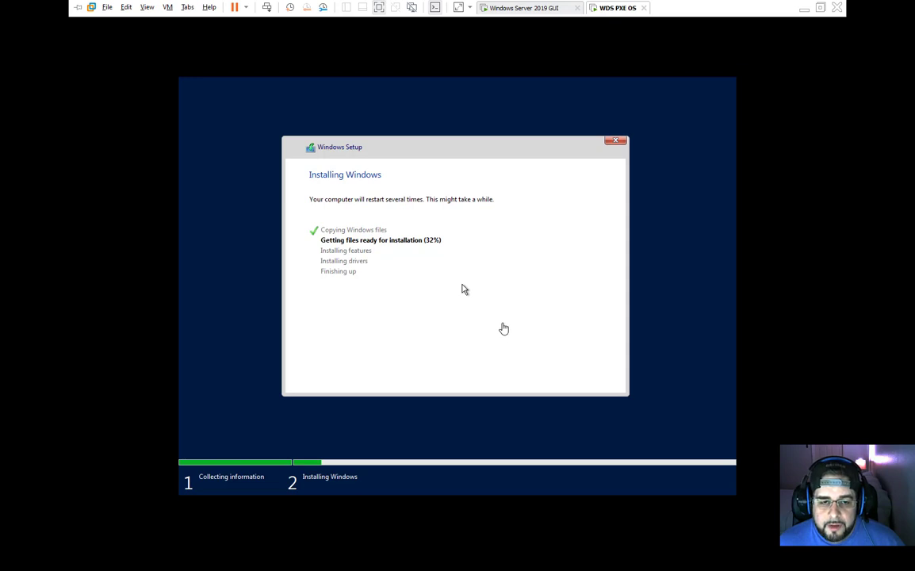
click(501, 329)
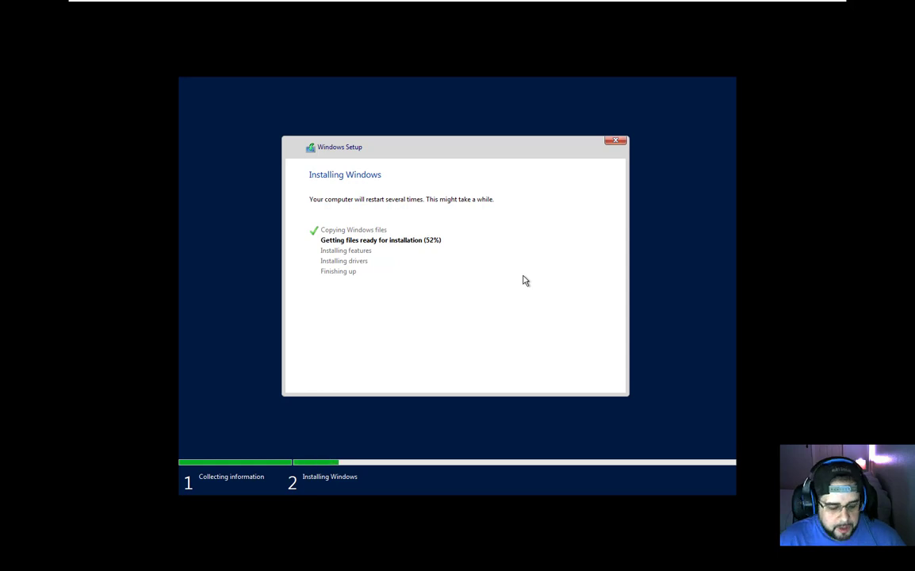
mouse_move(558, 4)
click(516, 7)
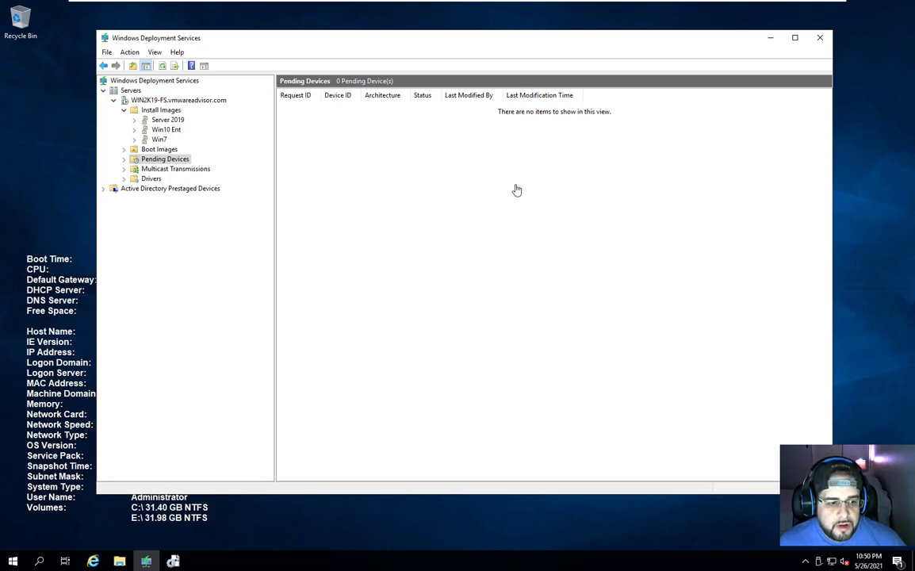
key(ctrl+Tab)
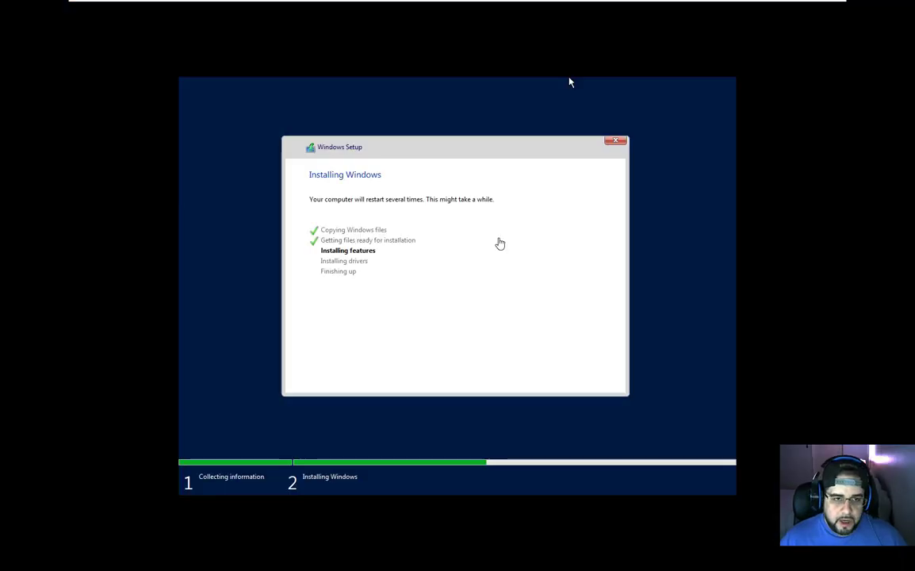